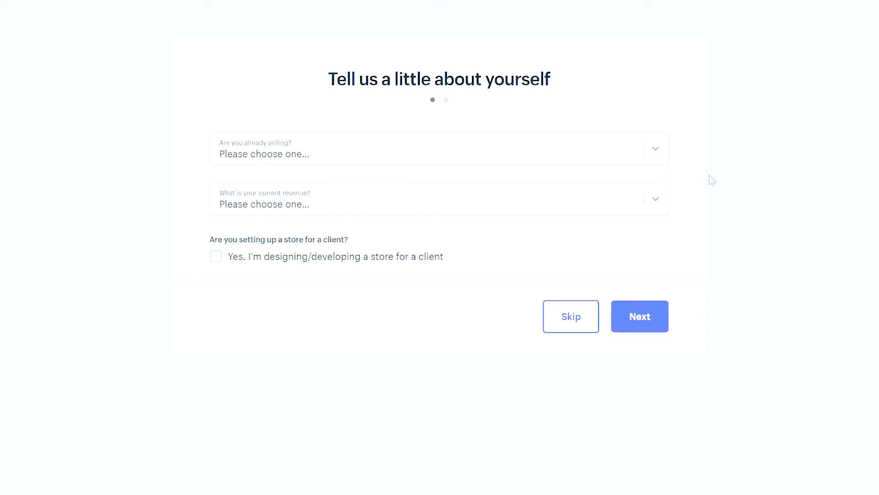
- Complete the store questionnaire with not selling products yet, product ready to launch in a few weeks, and $0 AUD revenue, and continue
click(658, 146)
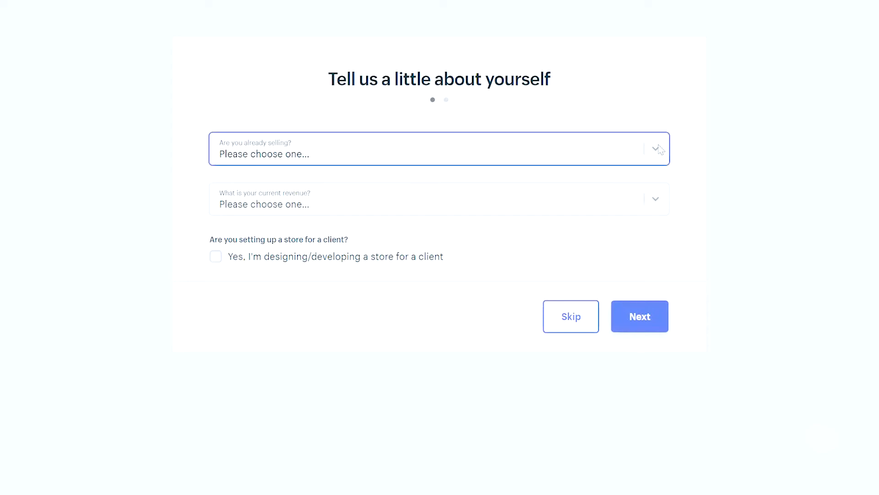
click(660, 149)
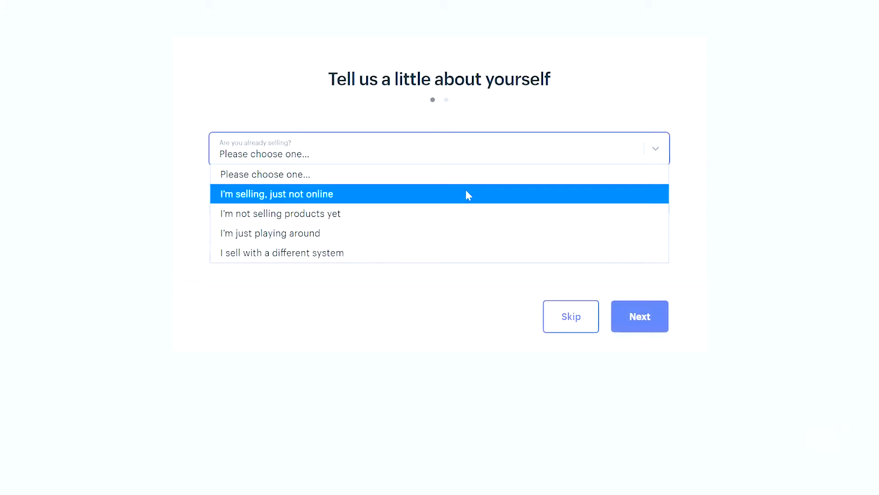
click(459, 218)
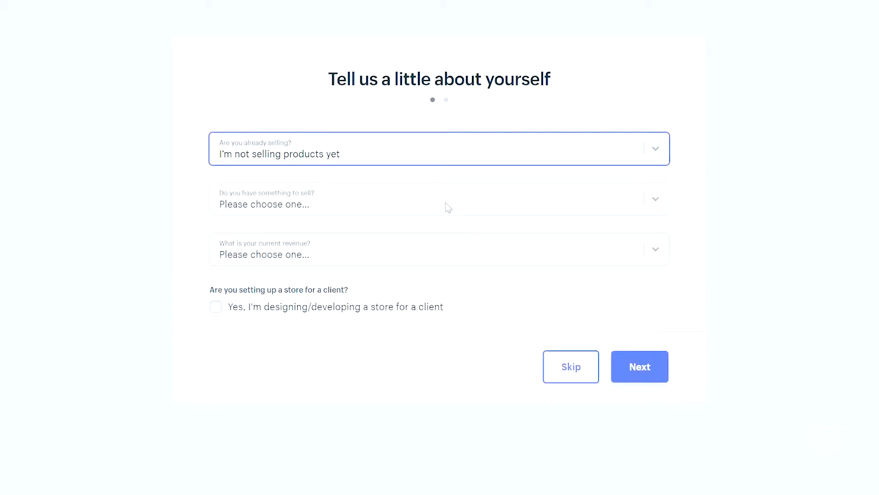
click(448, 207)
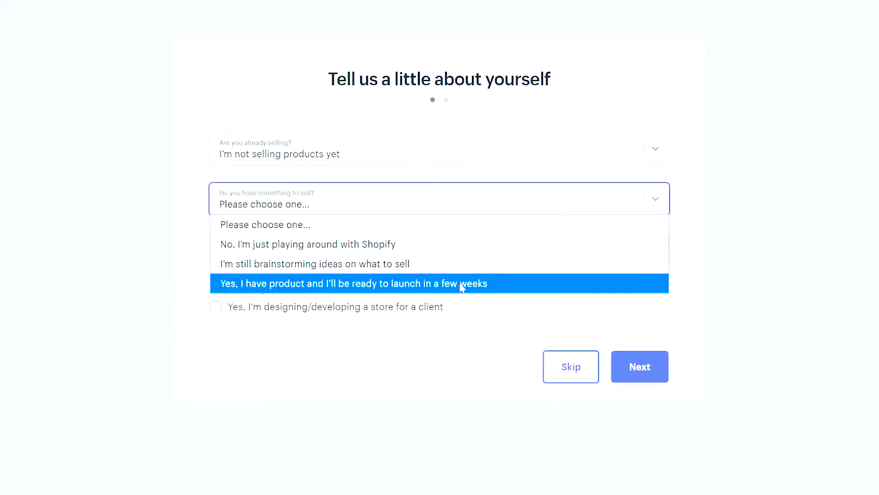
click(485, 285)
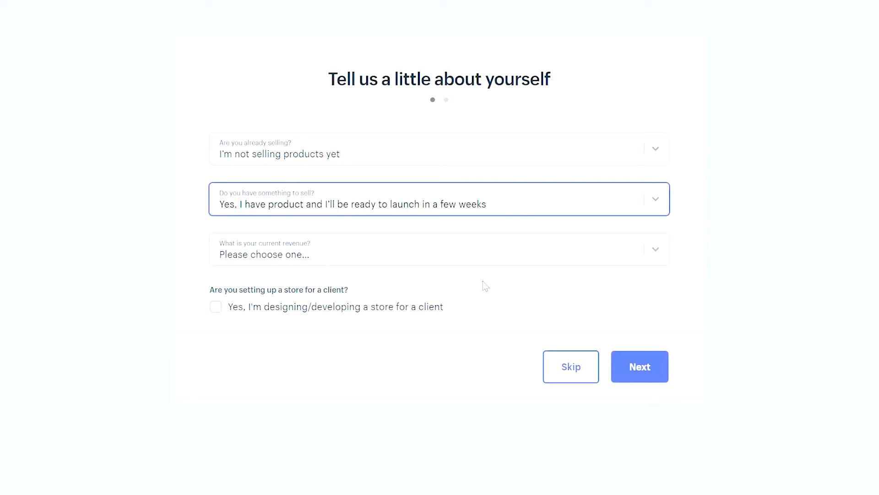
click(484, 255)
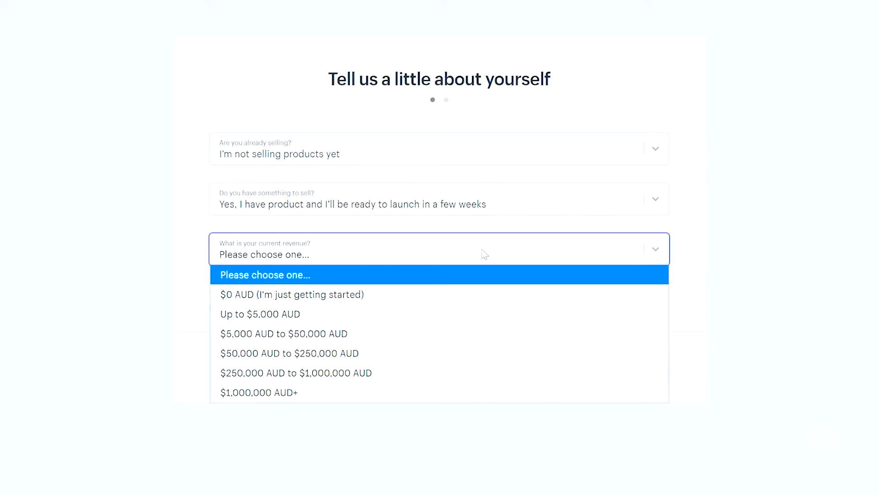
click(469, 296)
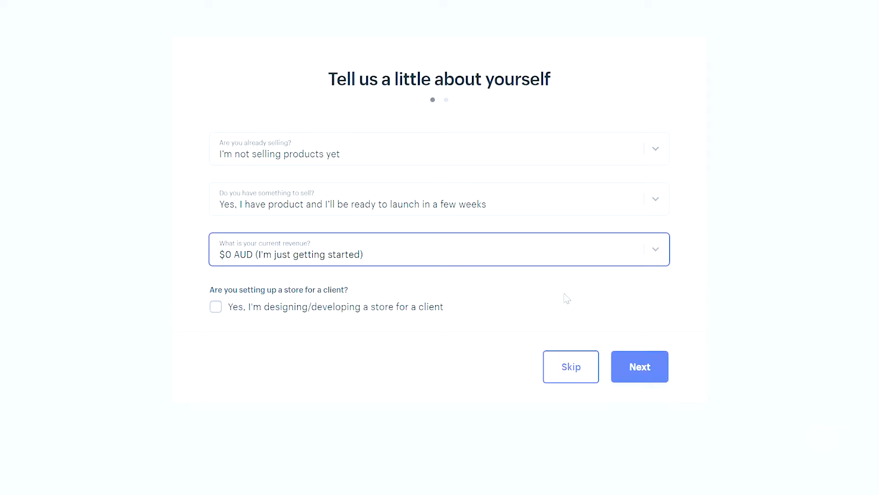
click(639, 361)
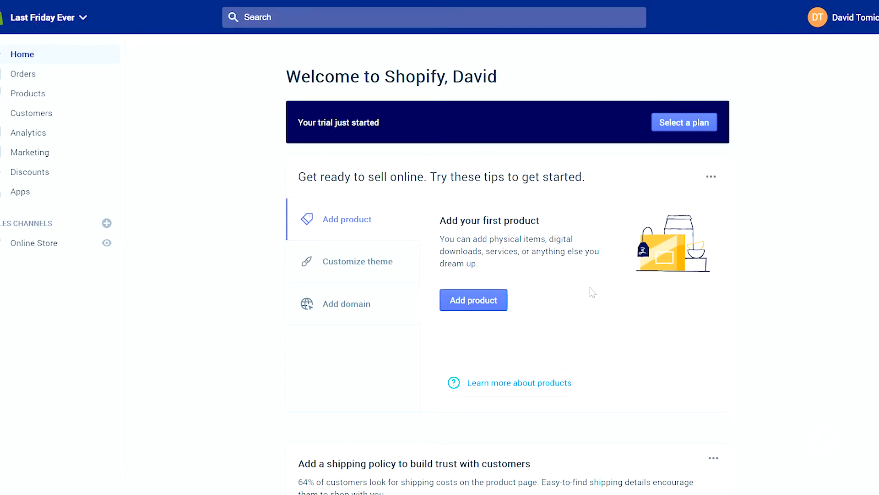
- Start adding a new product and title it "Last Friday Every Icon Shirt"
click(466, 296)
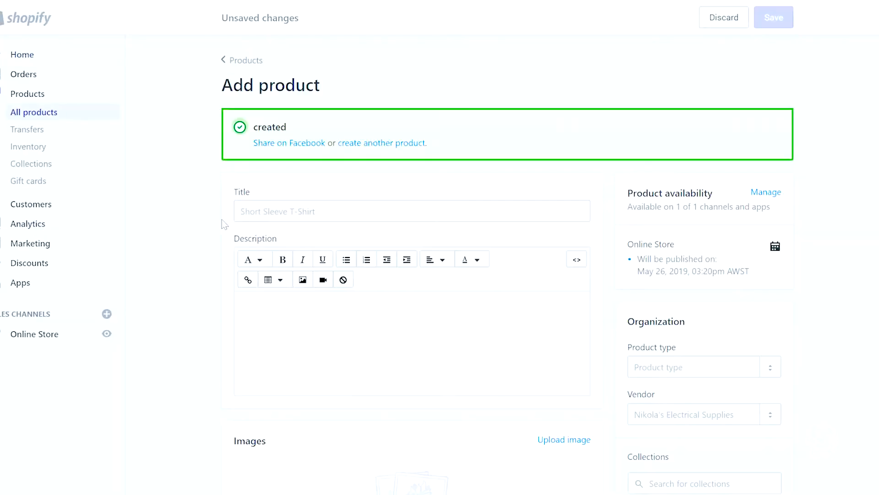
scroll(204, 247, down, 5)
scroll(205, 247, down, 3)
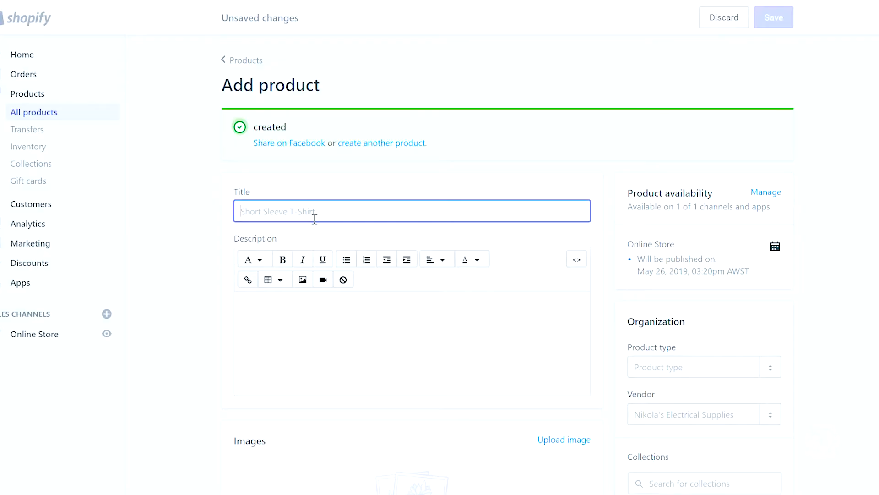
text(Las)
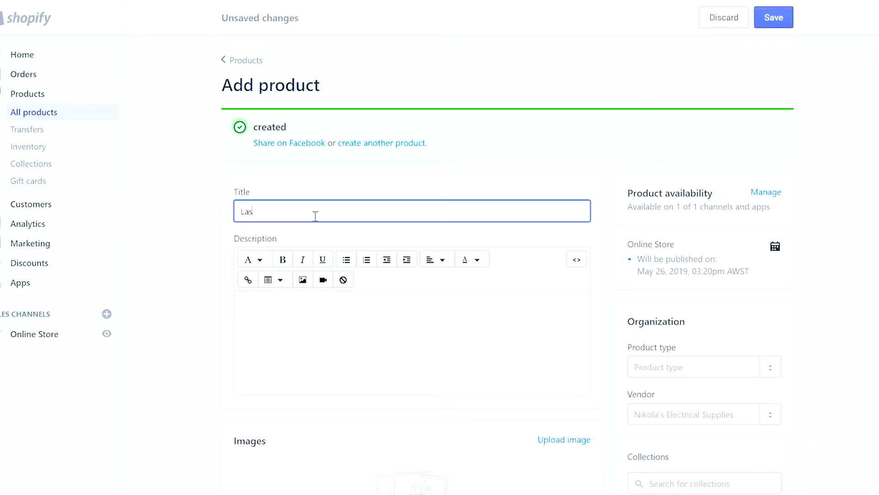
text(t Friday Every Icon Shirt)
- Write the product description as separate dashed lines: "Specs", "Size - is true size" and "Where its made"
click(282, 329)
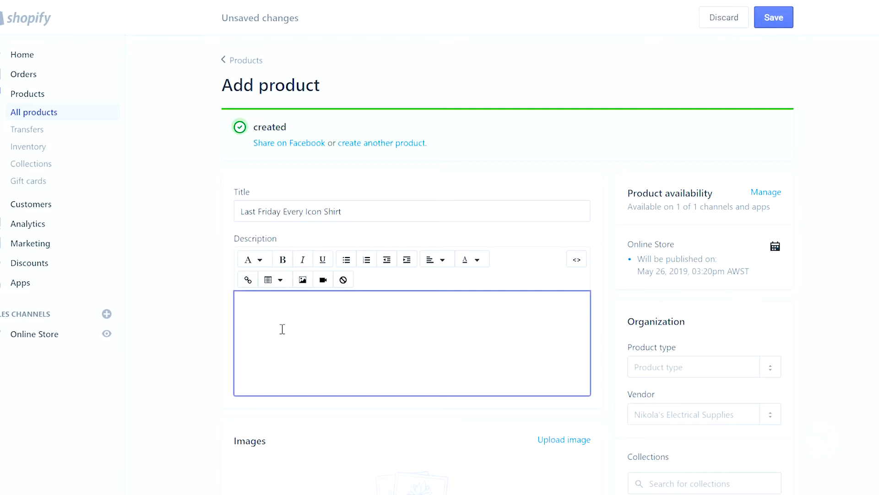
scroll(210, 325, down, 1)
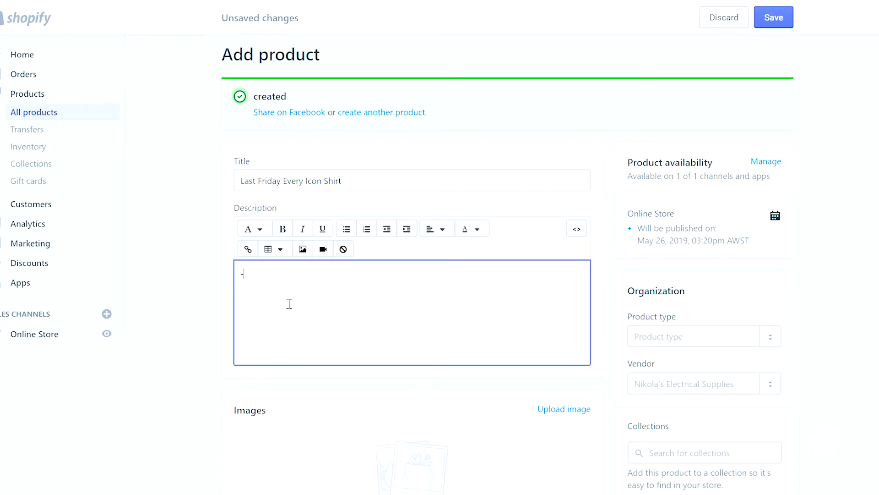
text(Specs)
key(Return)
text(- S)
text(ize)
text( - is true size)
text(- )
text(Where its made,)
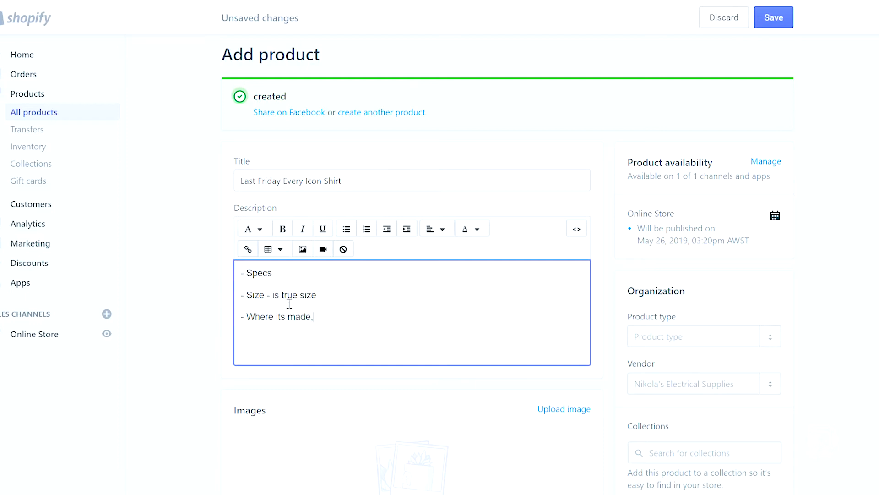
- Add a fourth dashed line to the product description reading "Parnter with some charity"
text(- Parnter shoip)
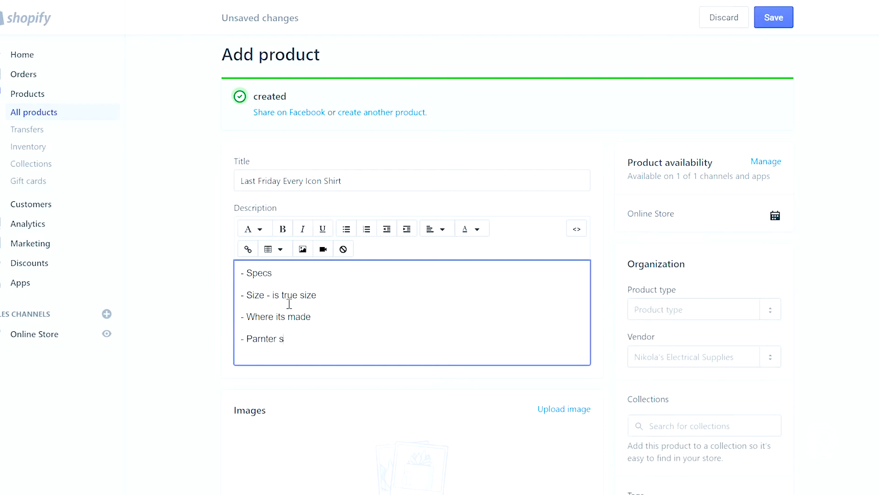
key(BackSpace)
key(BackSpace)
key(BackSpace)
key(BackSpace)
key(BackSpace)
text(with some carity)
key(BackSpace)
key(BackSpace)
key(BackSpace)
key(BackSpace)
key(BackSpace)
text(harity)
- Upload ZoomImage.jpg from the Downloads folder as the product image
scroll(197, 377, down, 2)
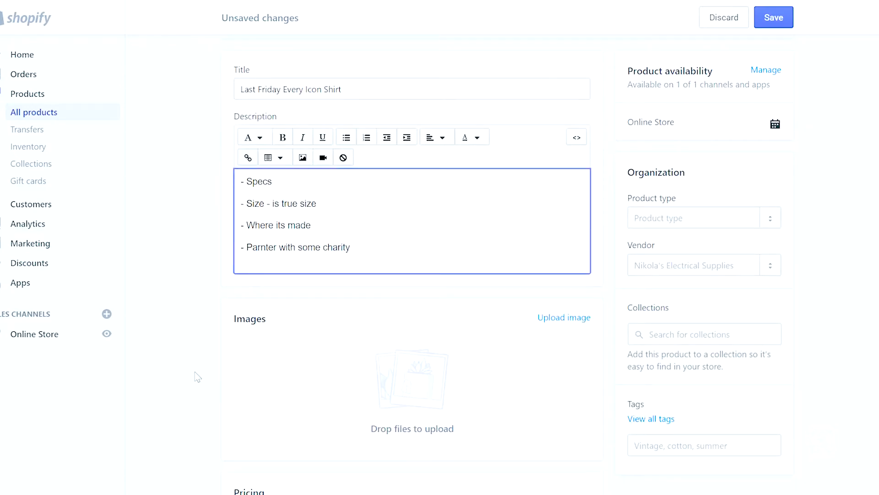
scroll(197, 377, down, 1)
click(563, 298)
click(146, 91)
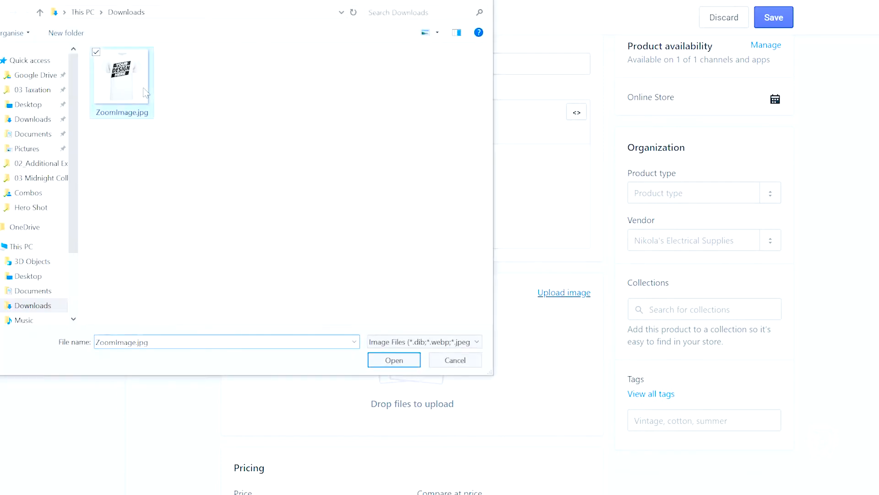
click(394, 360)
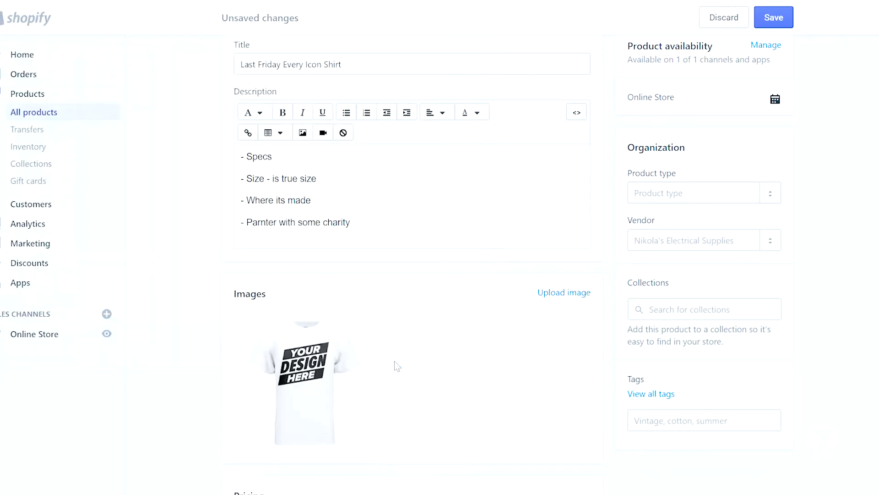
- Set the shirt image's alt text to "Last Friday Ever Icon Shirt White Sizes S,M,L,XL"
scroll(216, 386, down, 1)
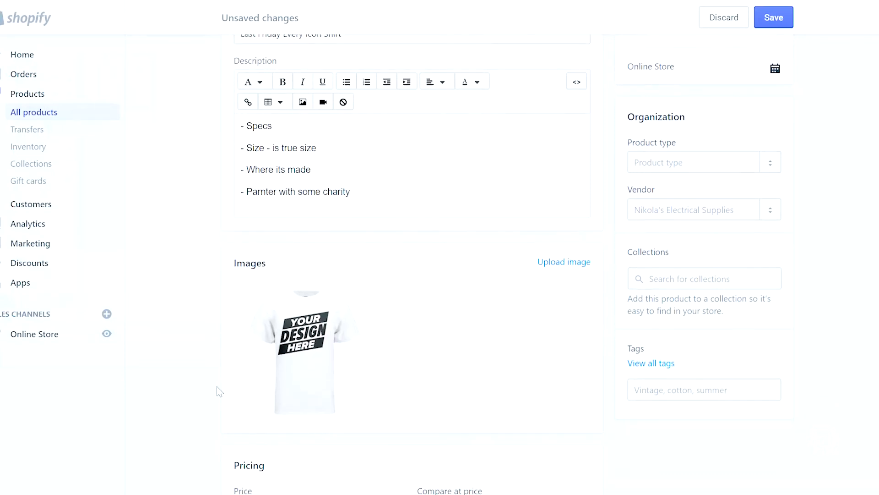
scroll(216, 386, down, 2)
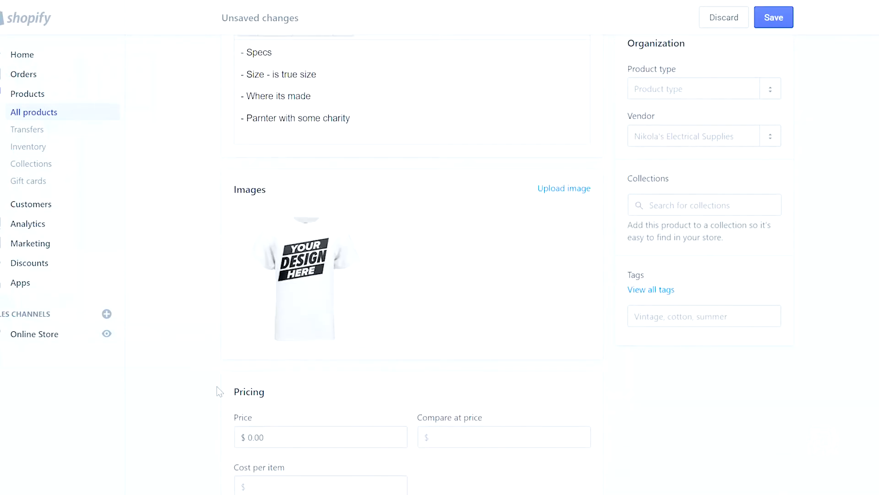
scroll(217, 387, down, 3)
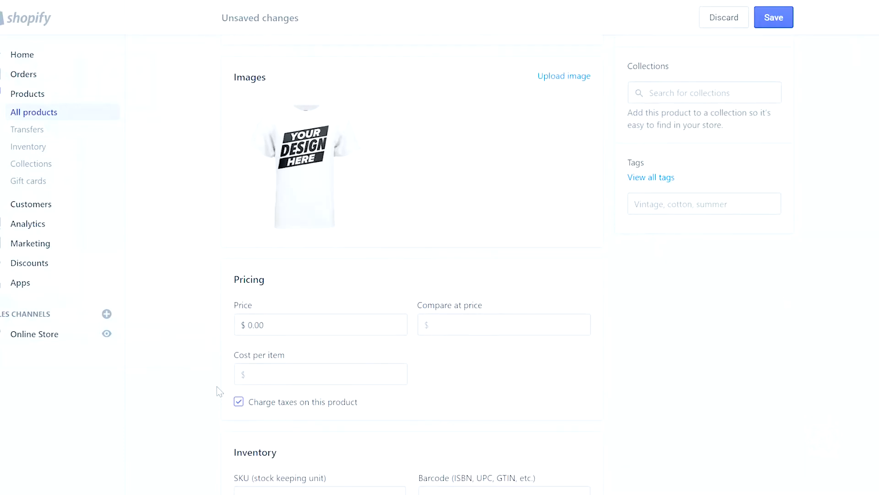
mouse_move(316, 223)
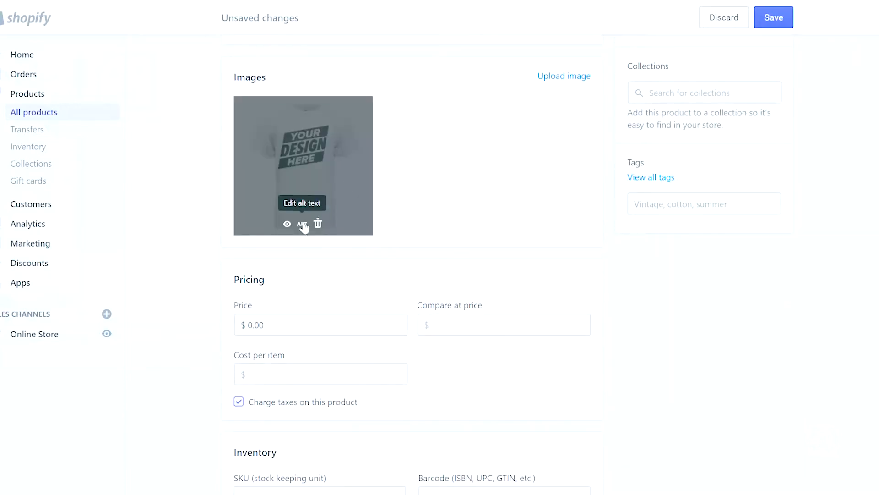
click(304, 223)
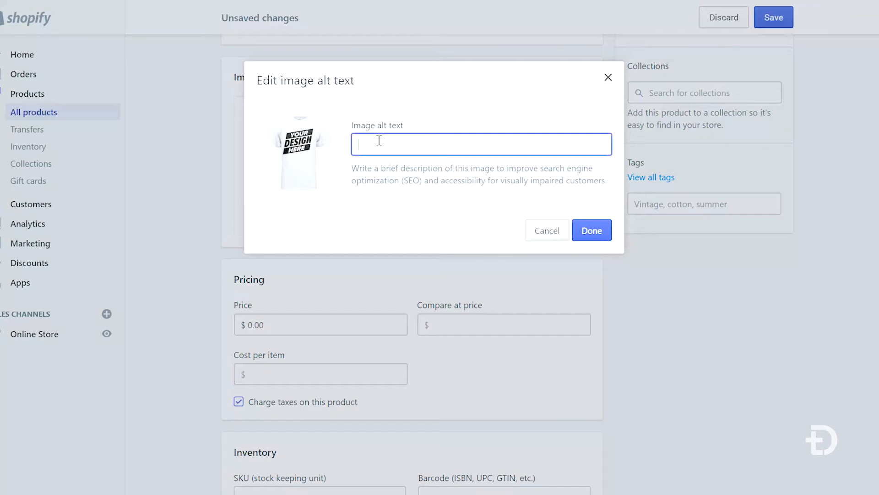
text(t Friday Ever Icon Shirt White )
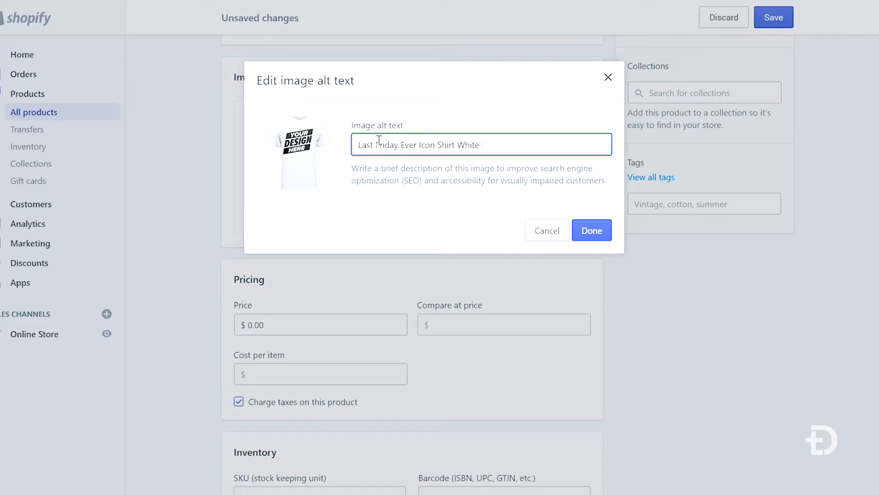
text(Sizes S,M<)
key(BackSpace)
text(,L,XL)
click(593, 230)
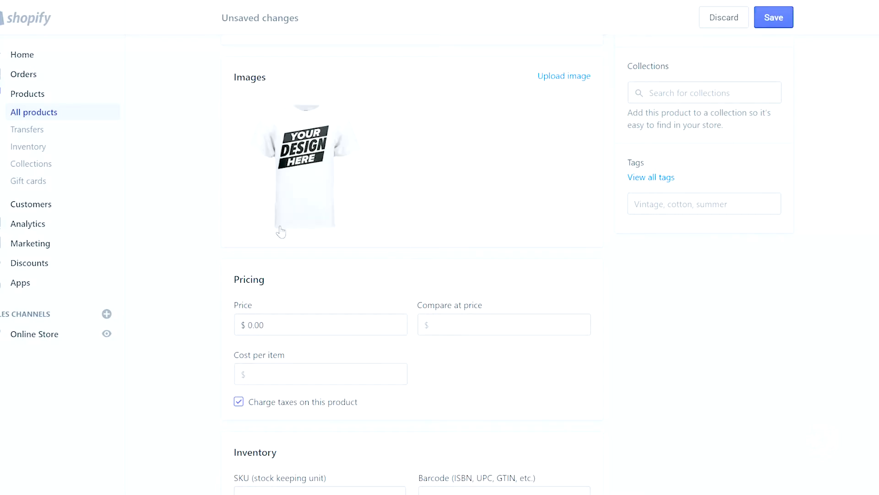
- Set the product's selling price to $30
mouse_move(235, 233)
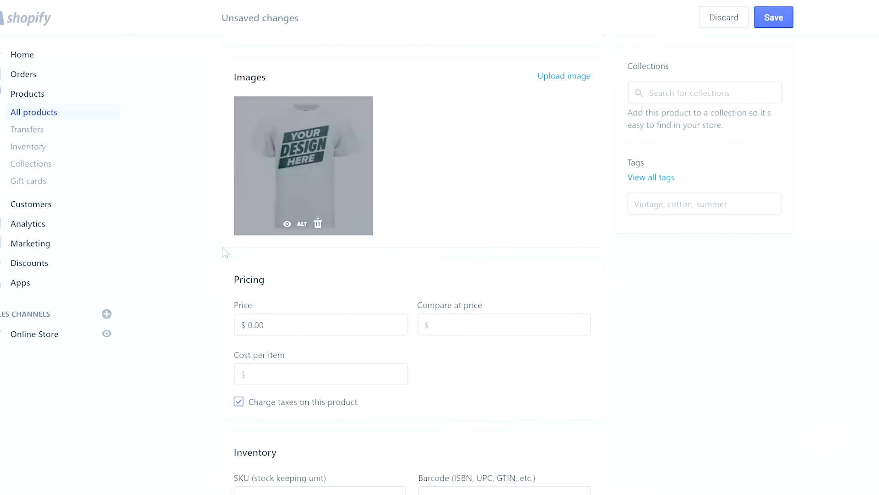
scroll(217, 189, down, 3)
click(291, 178)
key(BackSpace)
key(BackSpace)
key(BackSpace)
key(BackSpace)
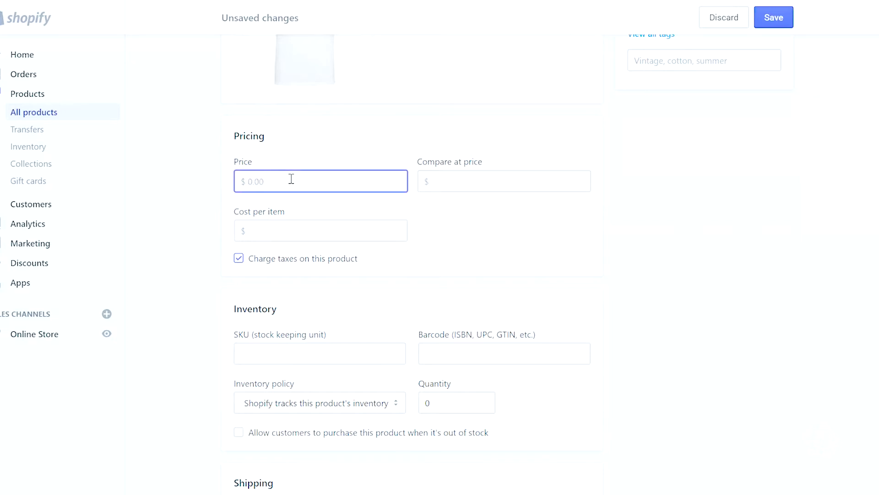
text(29)
key(BackSpace)
key(BackSpace)
text(30)
click(178, 192)
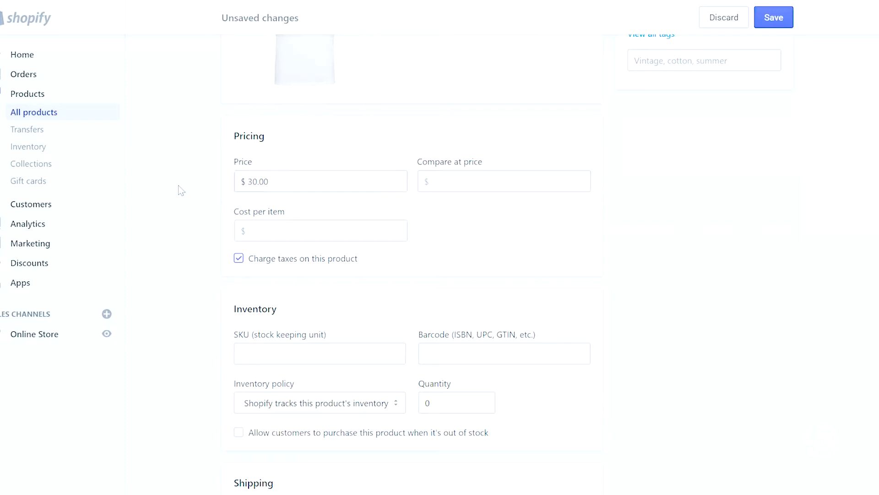
- Set the product's compare-at price to $50 and its cost per item to $10
click(461, 181)
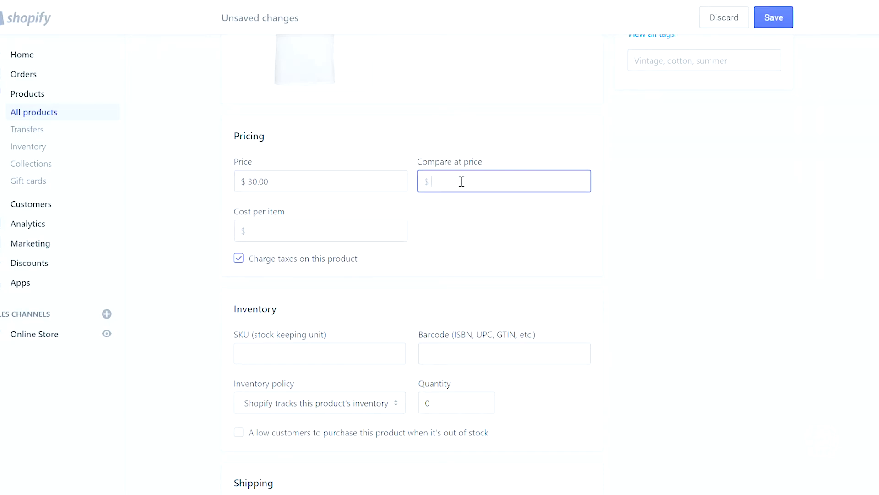
text(50)
click(364, 230)
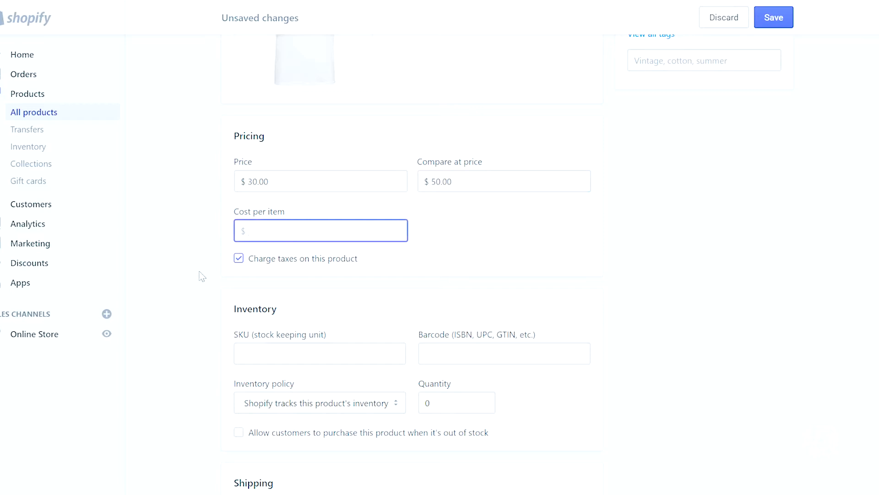
text(10)
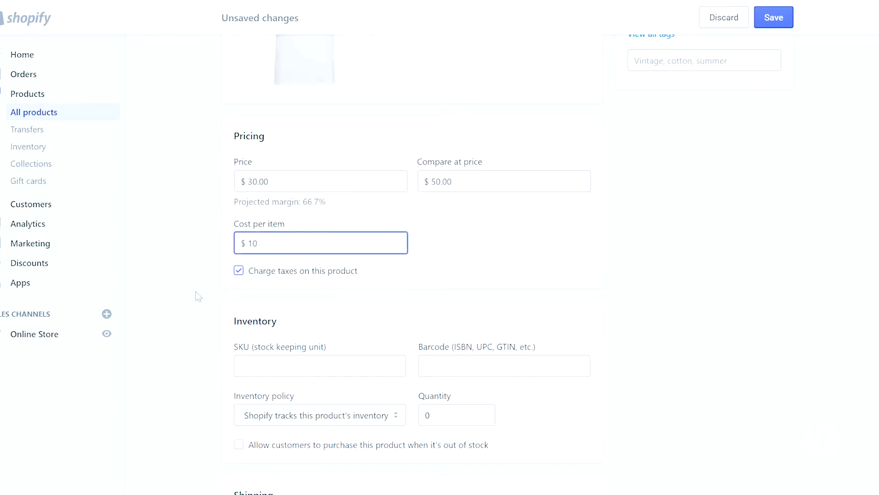
scroll(198, 296, down, 1)
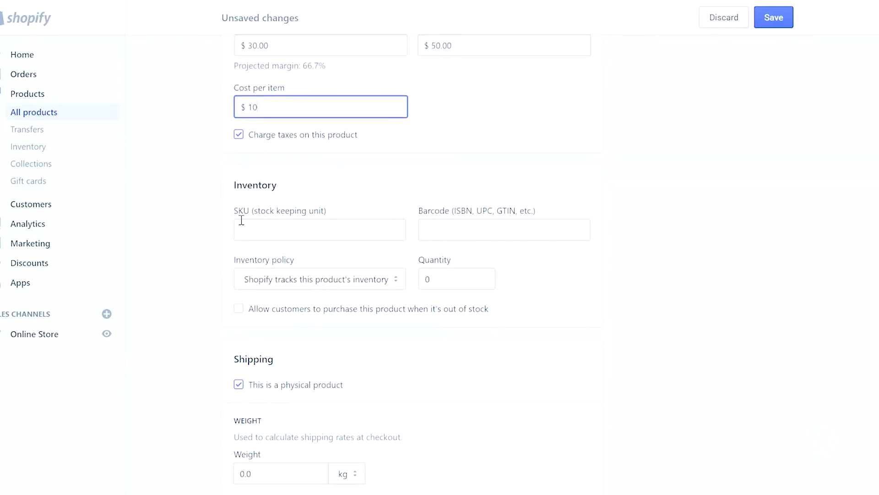
scroll(198, 279, down, 2)
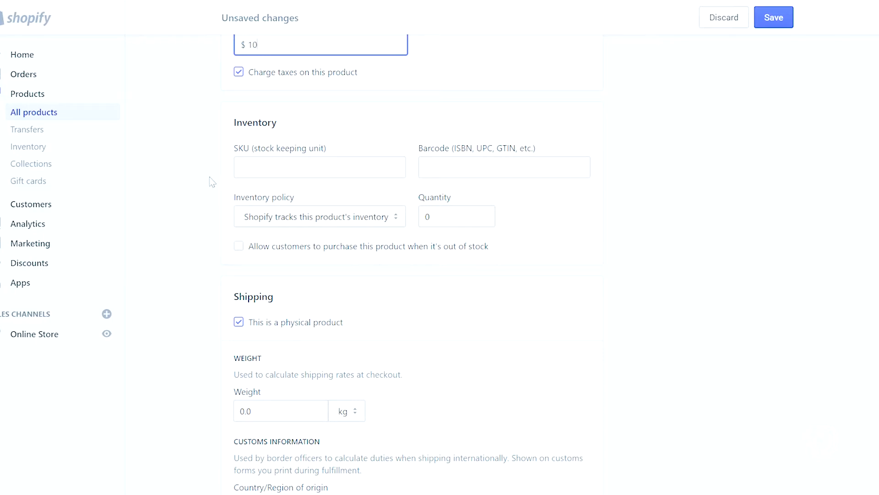
scroll(212, 182, down, 1)
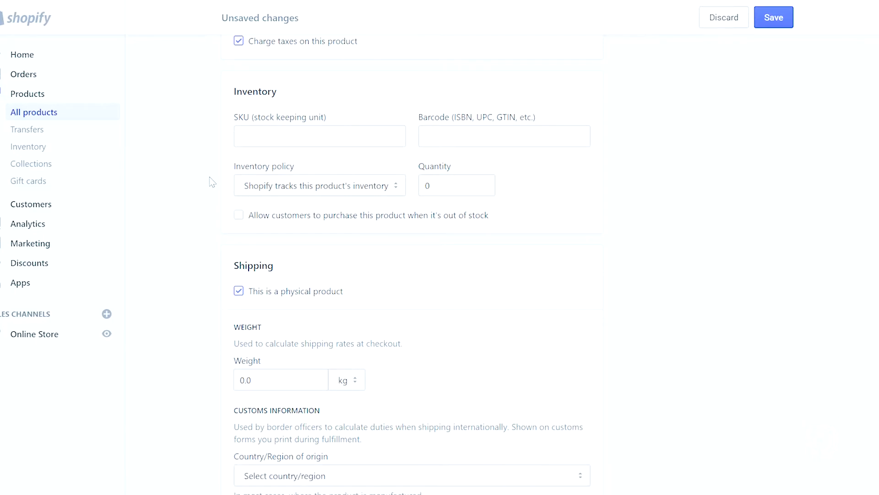
scroll(212, 182, down, 1)
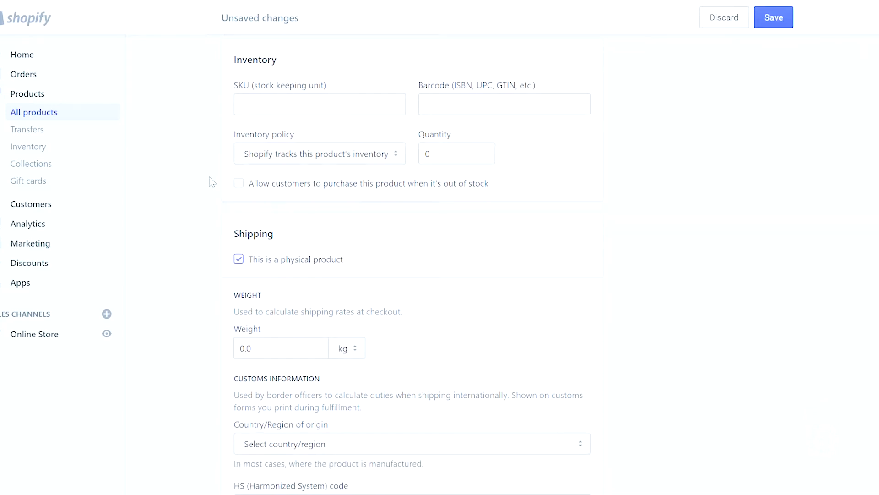
- Set the product's available inventory quantity to 100
click(435, 153)
key(BackSpace)
text(100)
click(209, 220)
- Set the product's shipping weight to 0.1 kg
scroll(197, 223, down, 2)
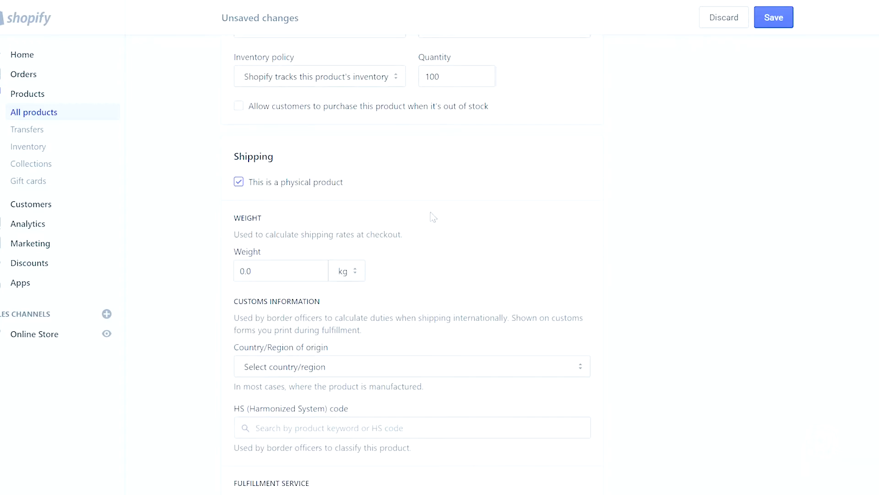
scroll(191, 249, down, 1)
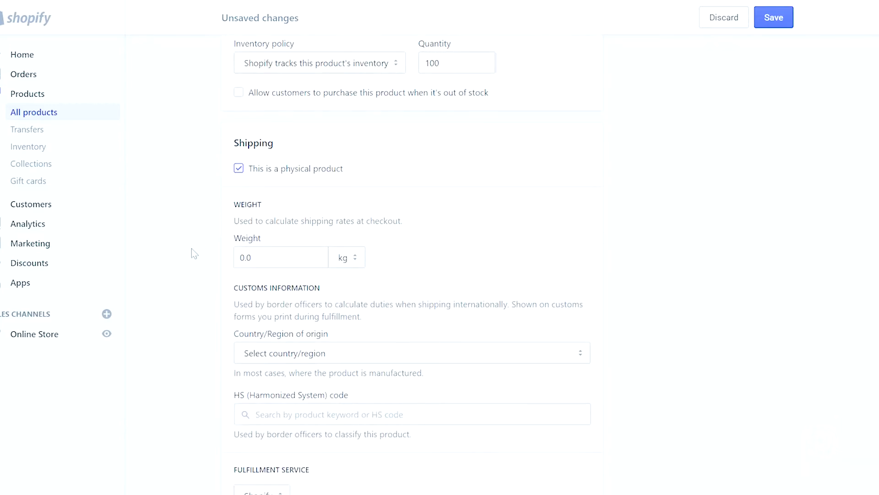
click(267, 237)
key(BackSpace)
text(1)
- Set the country/region of origin in the customs information to China
scroll(219, 257, down, 1)
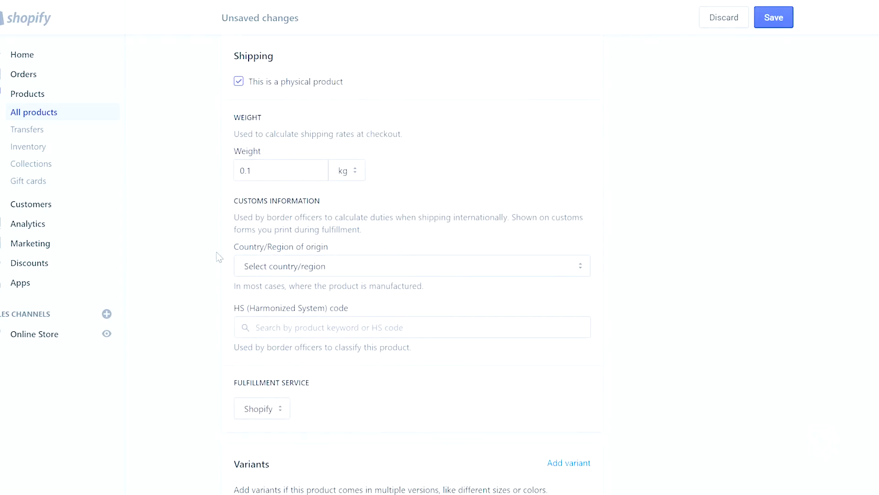
click(283, 270)
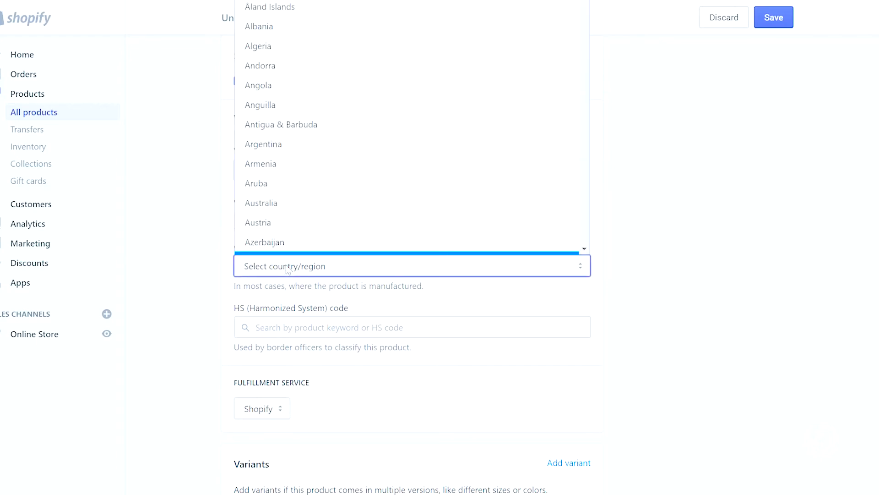
text(chin)
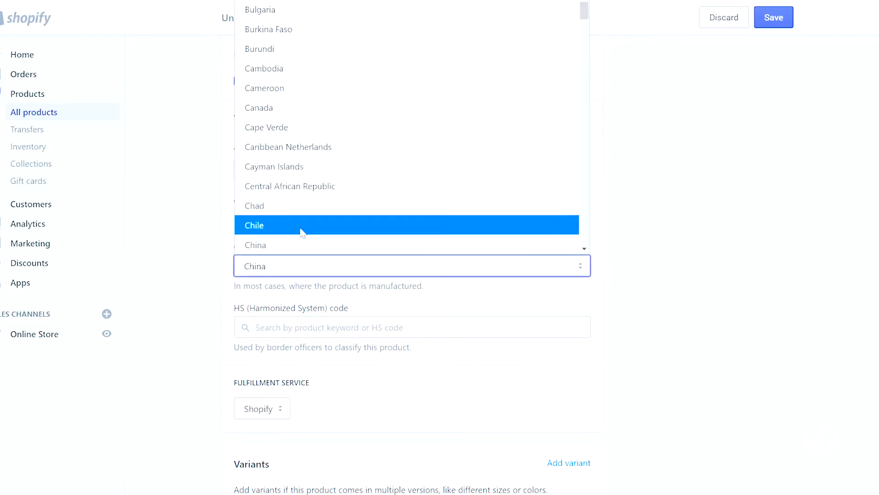
click(277, 251)
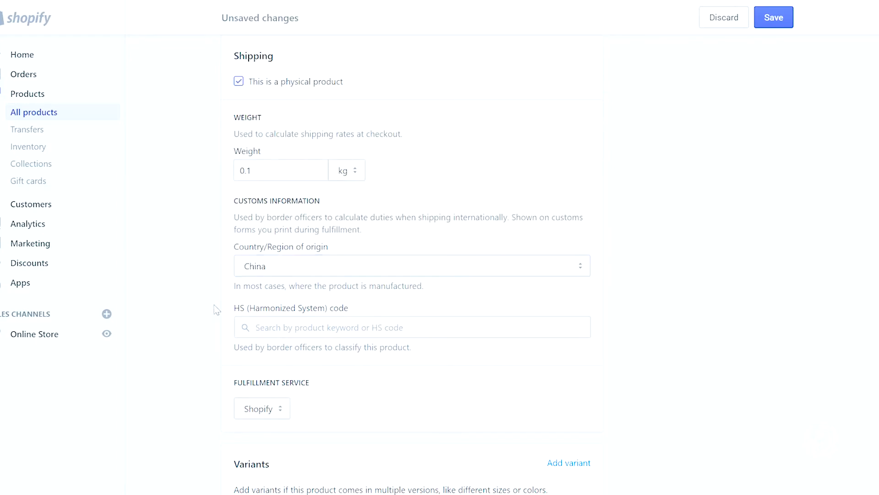
- Review the remaining shipping settings and check which fulfillment service options are available for the product
scroll(216, 308, down, 2)
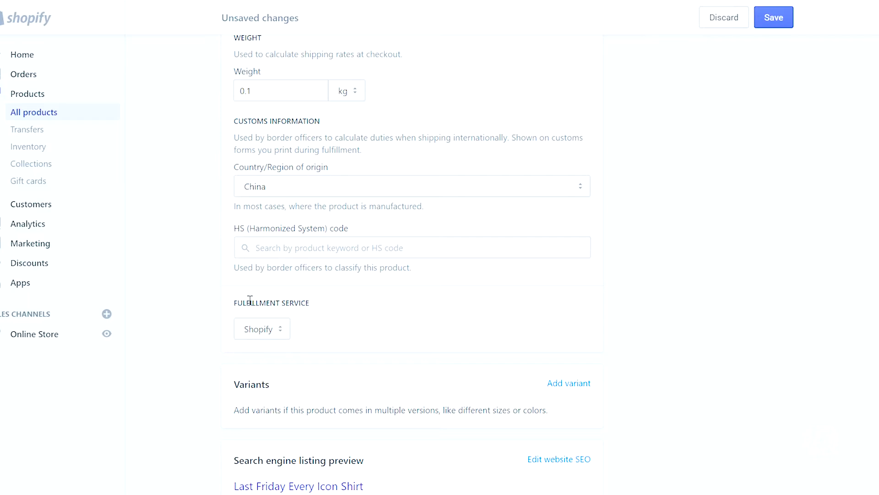
scroll(225, 290, down, 1)
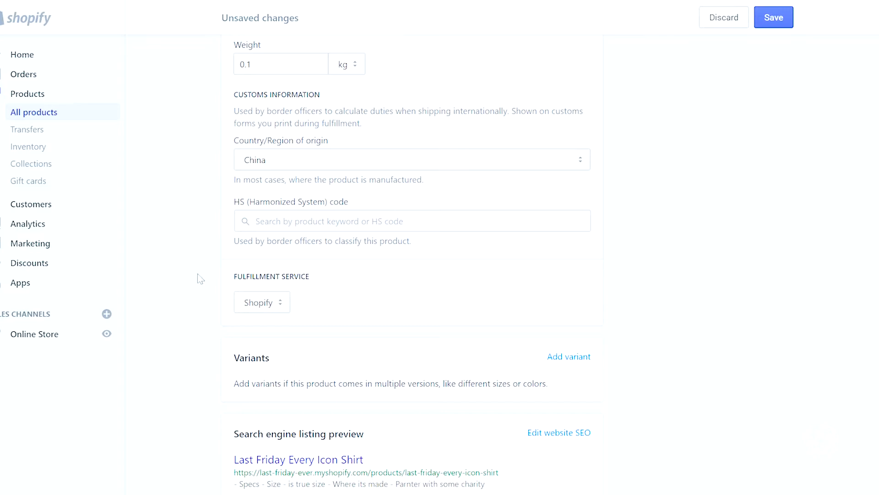
scroll(198, 290, down, 3)
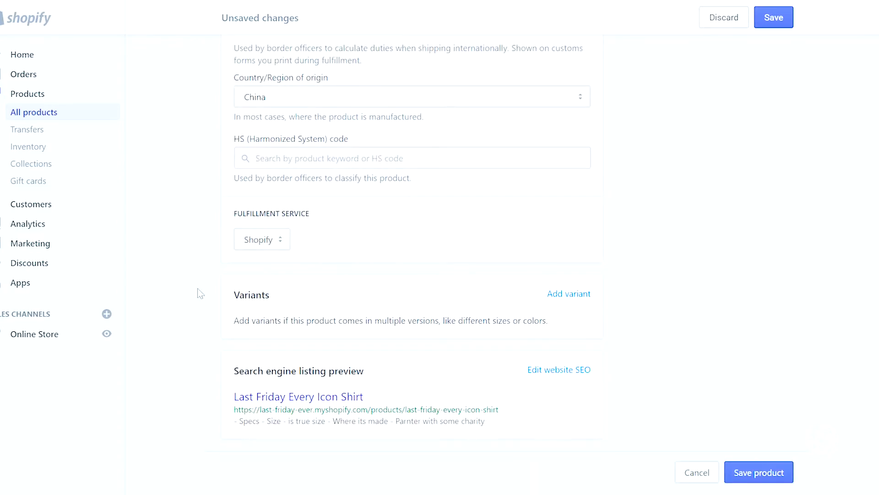
click(257, 248)
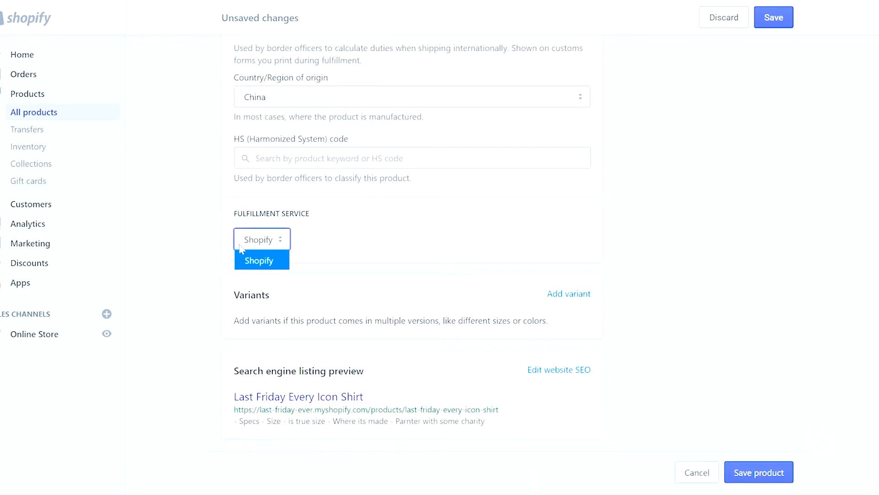
click(216, 252)
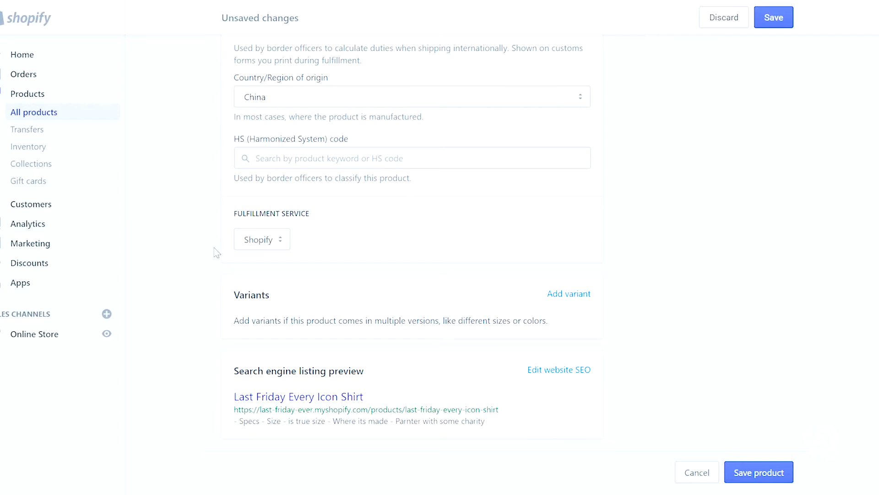
scroll(217, 253, up, 2)
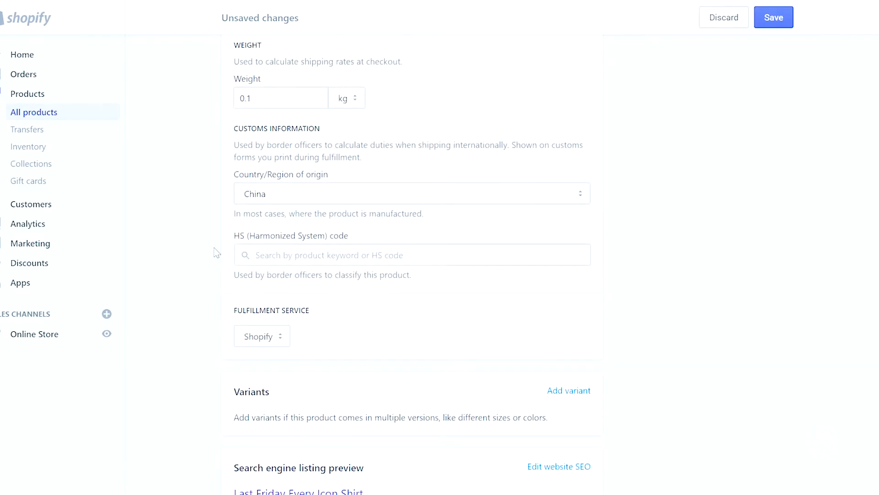
scroll(217, 252, down, 1)
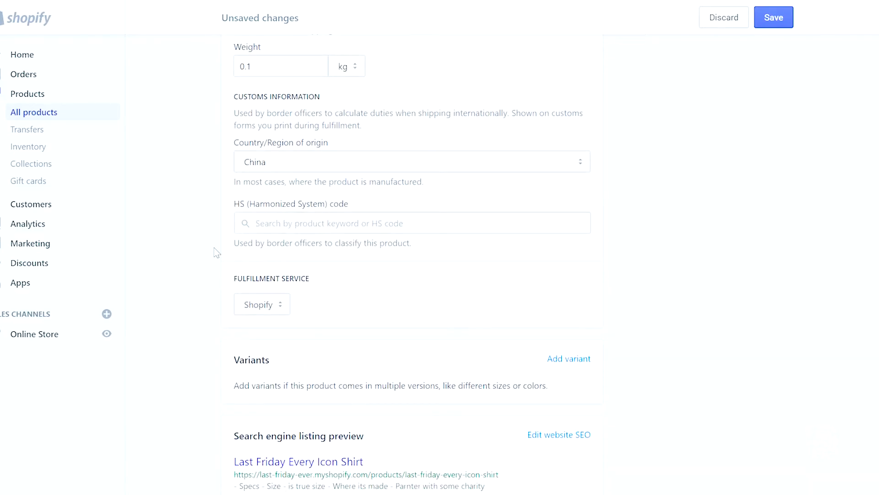
scroll(217, 253, down, 2)
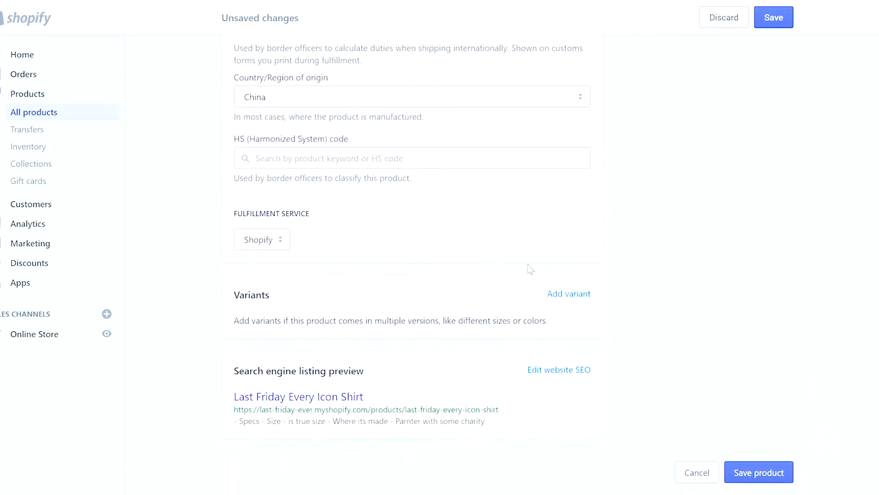
- Add product variants for the Size option with the values S, M, L and XL
click(567, 296)
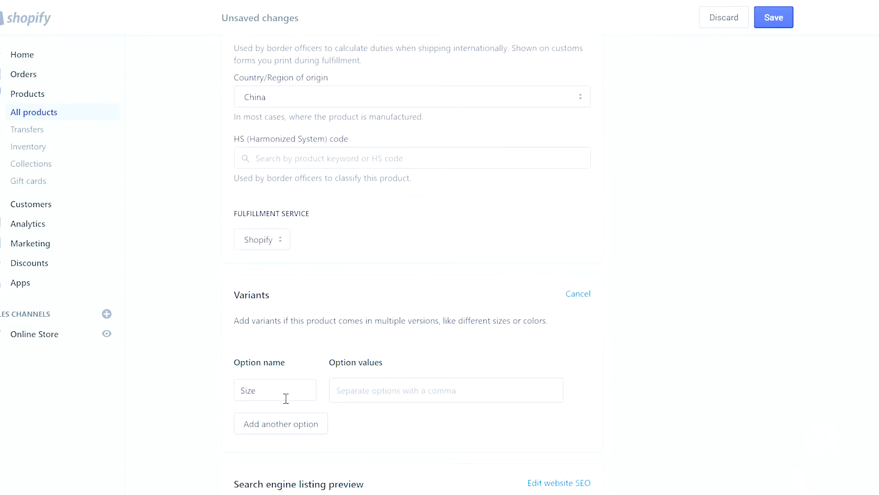
scroll(243, 341, down, 3)
click(407, 280)
text(S,M,L)
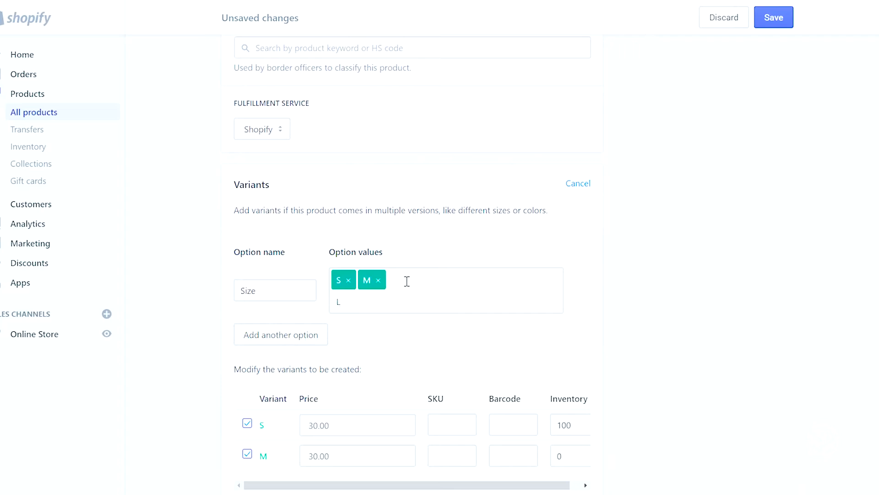
text(,X,L)
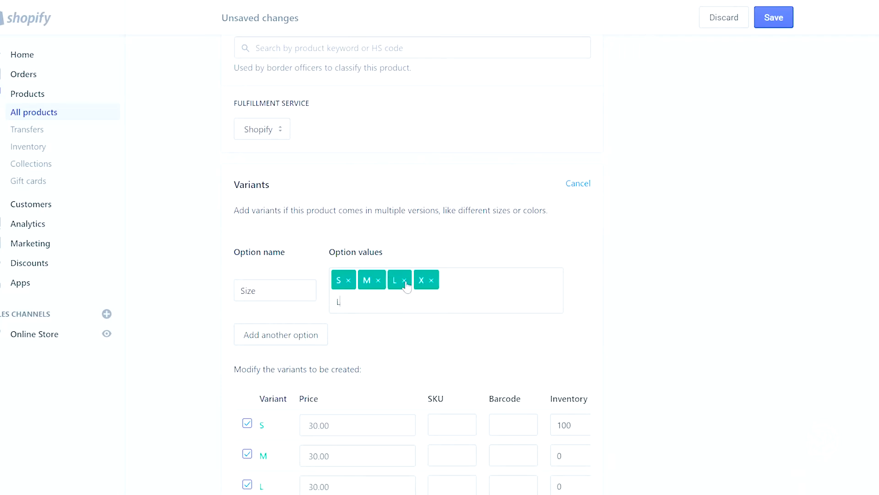
click(431, 280)
key(BackSpace)
text(XL,)
- Set the price of the XL variant to 35
scroll(207, 367, down, 3)
scroll(208, 367, down, 3)
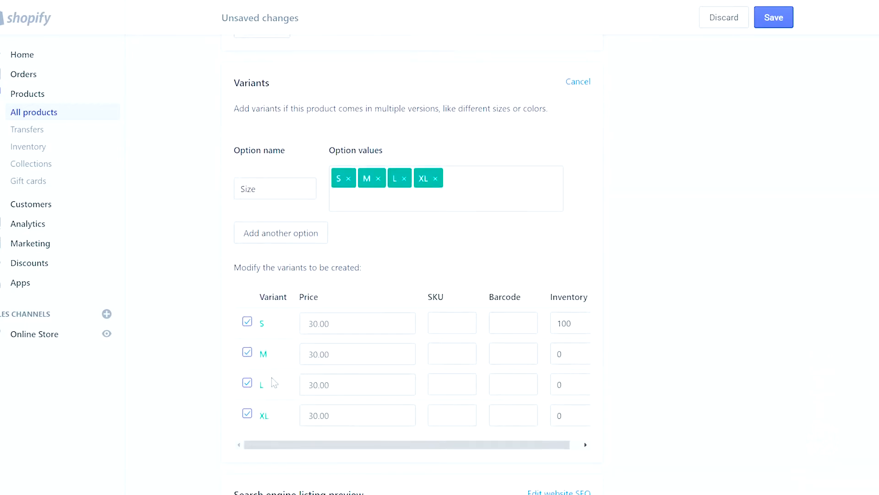
drag(339, 415, 295, 419)
text(35)
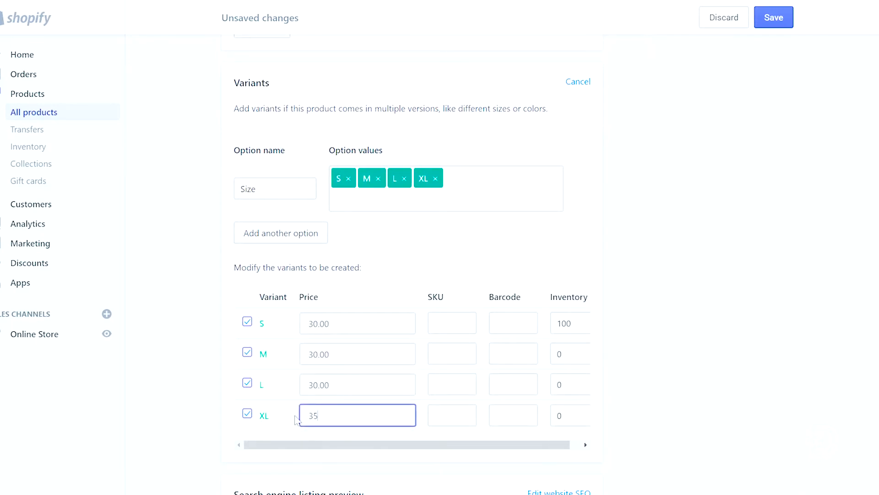
click(199, 406)
- Set the inventory of the S, M, L and XL variants to 25 each
double_click(573, 353)
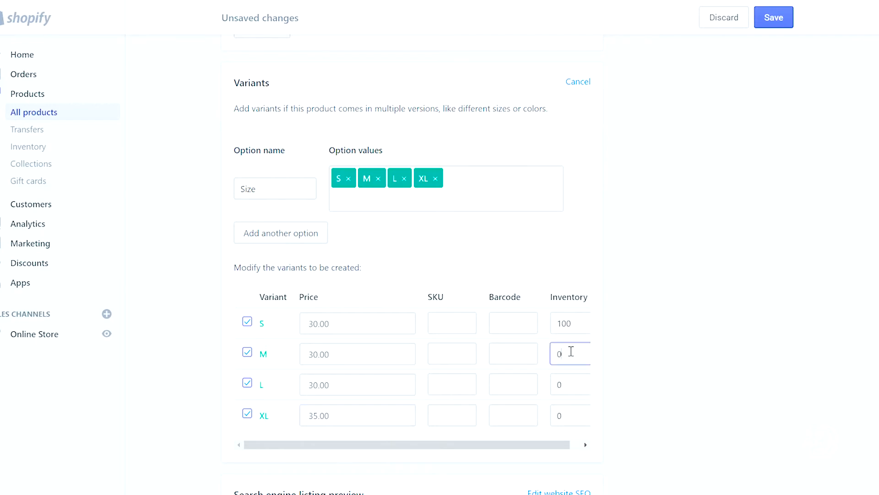
text(25)
double_click(562, 323)
text(25)
double_click(570, 383)
text(25)
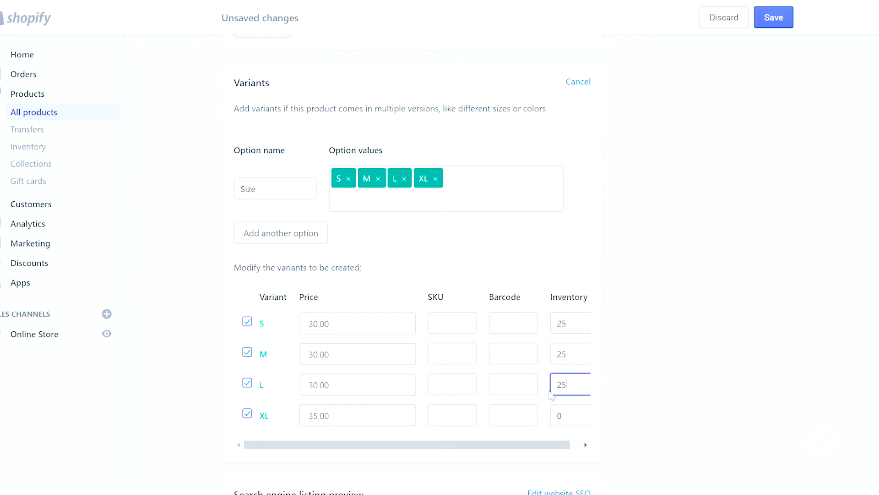
double_click(581, 416)
text(25)
click(645, 418)
- Edit the product's website SEO and set the page title to "Icon White Shirt | Last Friday Ever"
scroll(206, 367, down, 2)
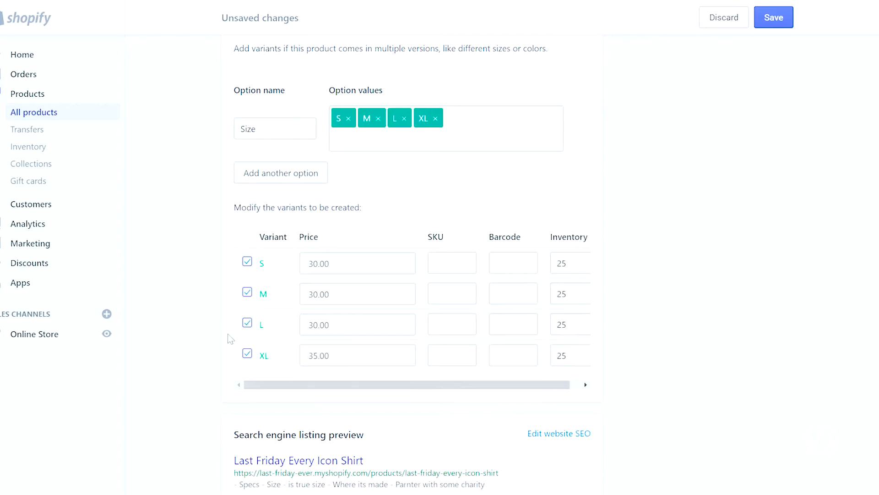
scroll(229, 338, down, 1)
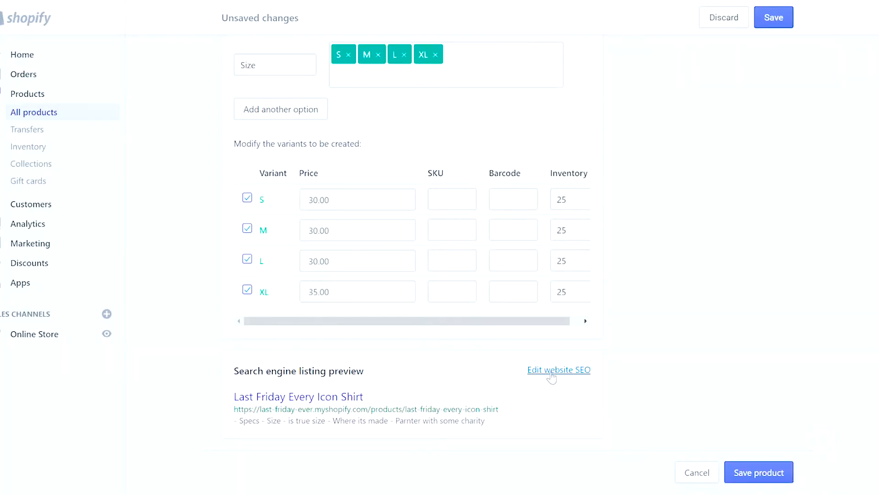
click(552, 373)
scroll(402, 406, down, 2)
scroll(218, 392, down, 1)
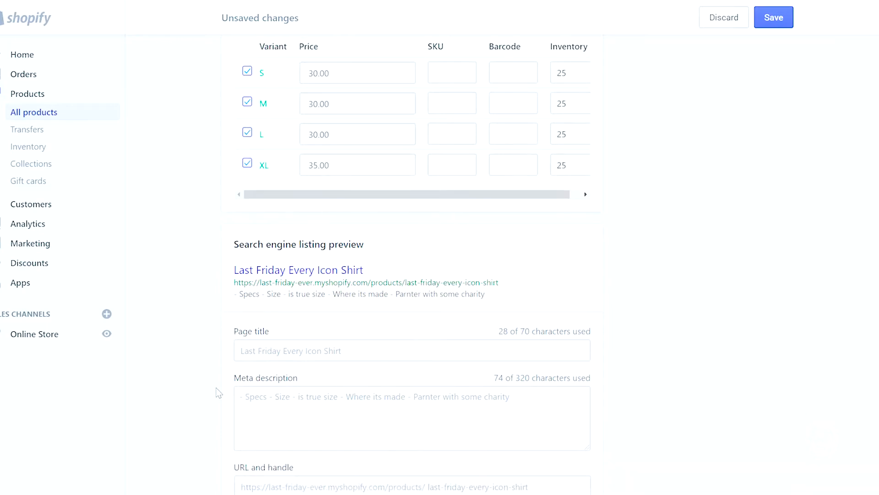
click(360, 351)
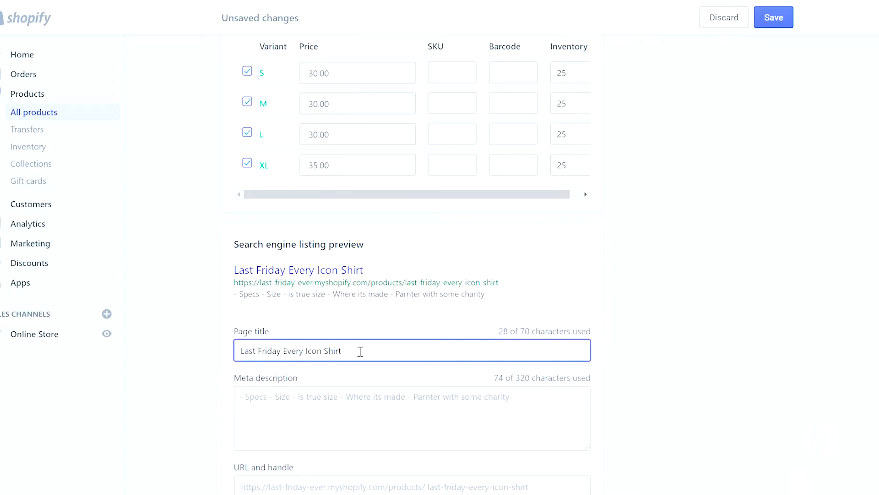
drag(360, 351, 201, 326)
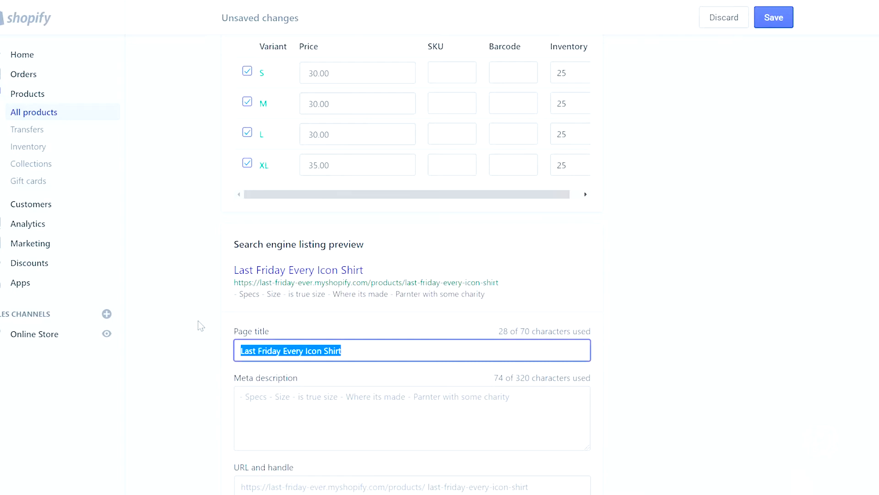
text(Icon)
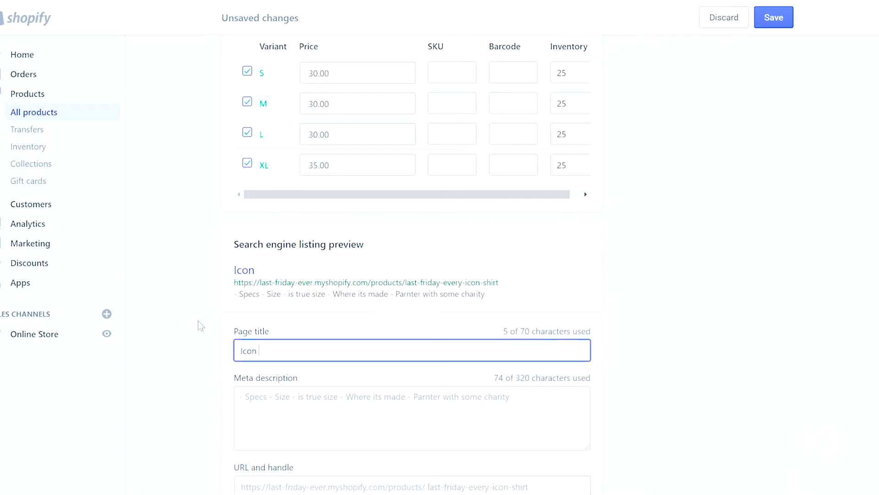
text( White Shirt,)
key(BackSpace)
text(| )
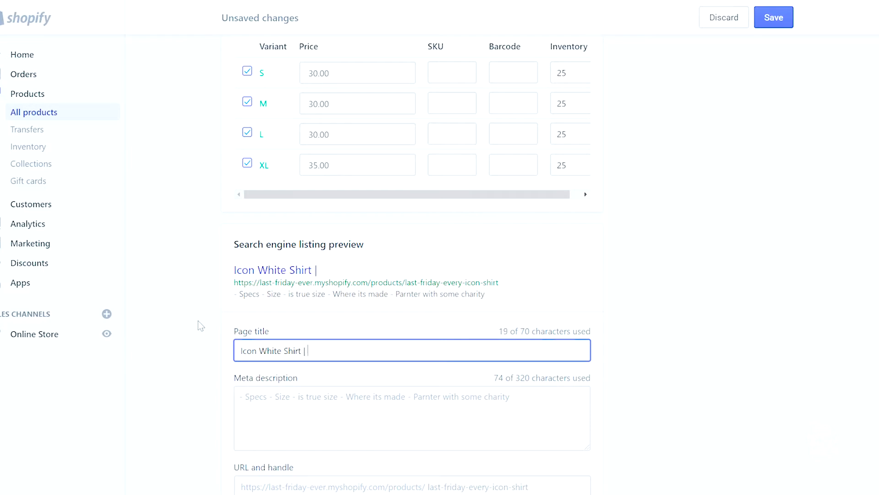
text(Last Friday Ever)
- Set the meta description to "Incredible shirt, cotton, made with reuseable resources. 100% money back, free shipping."
click(347, 411)
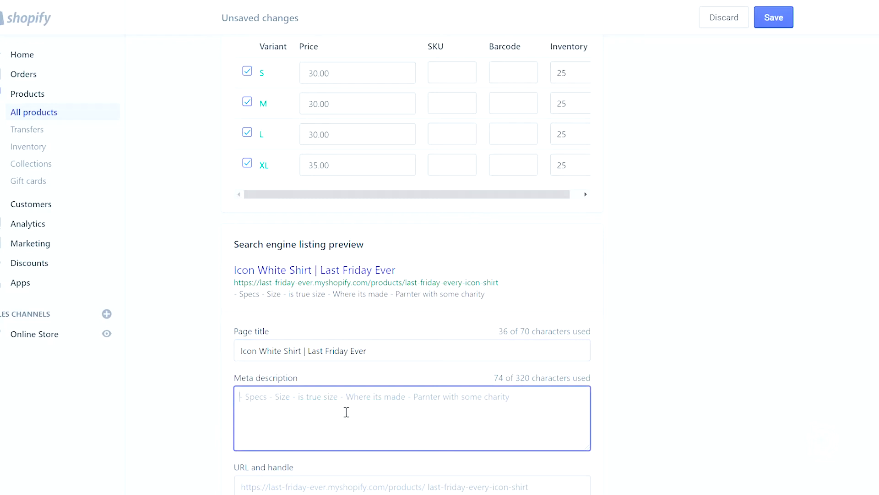
text(Incredi)
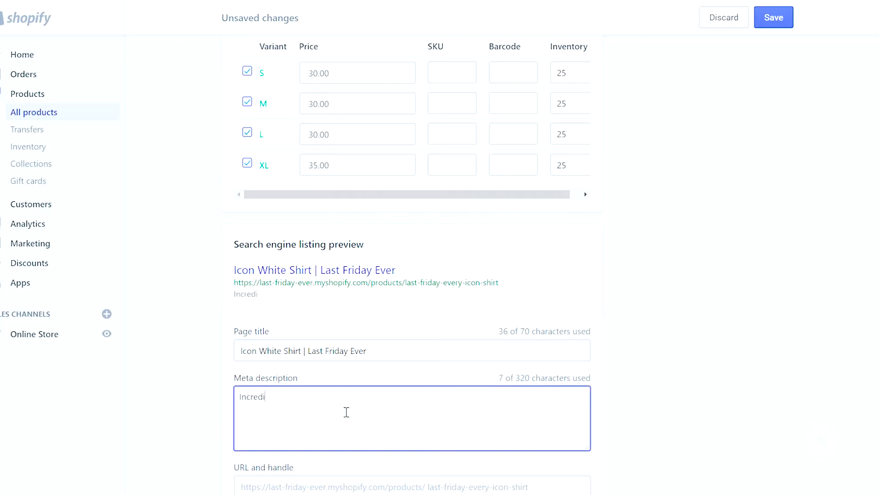
text(ble shirt, cototn)
text(,)
key(BackSpace)
key(BackSpace)
key(BackSpace)
key(BackSpace)
text(ton, )
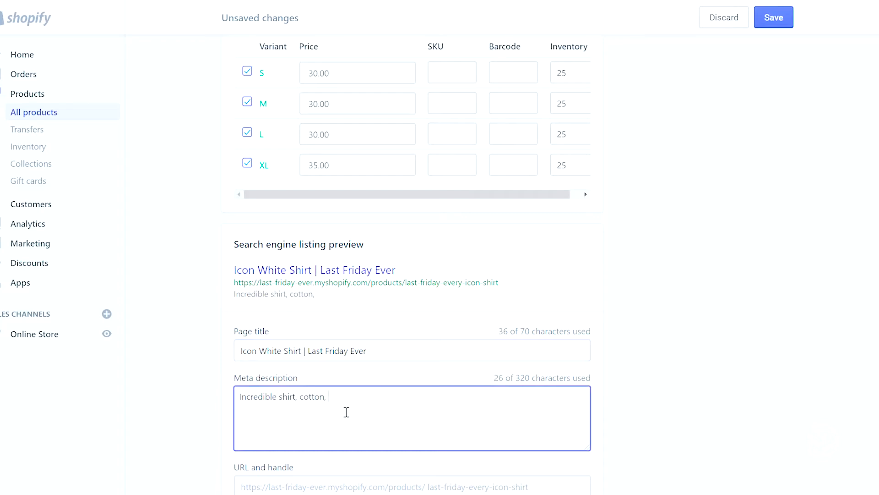
text(made in)
key(BackSpace)
key(BackSpace)
key(BackSpace)
text(with )
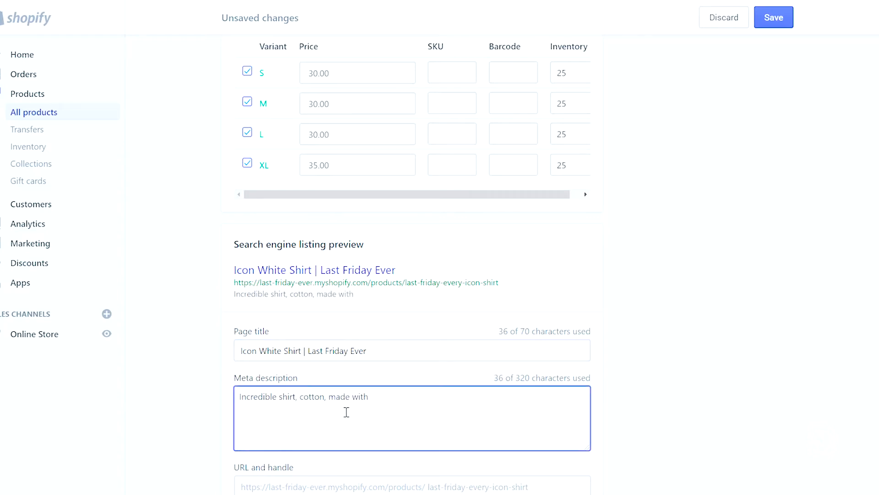
text(reuseable res)
text(oucre)
text(s. )
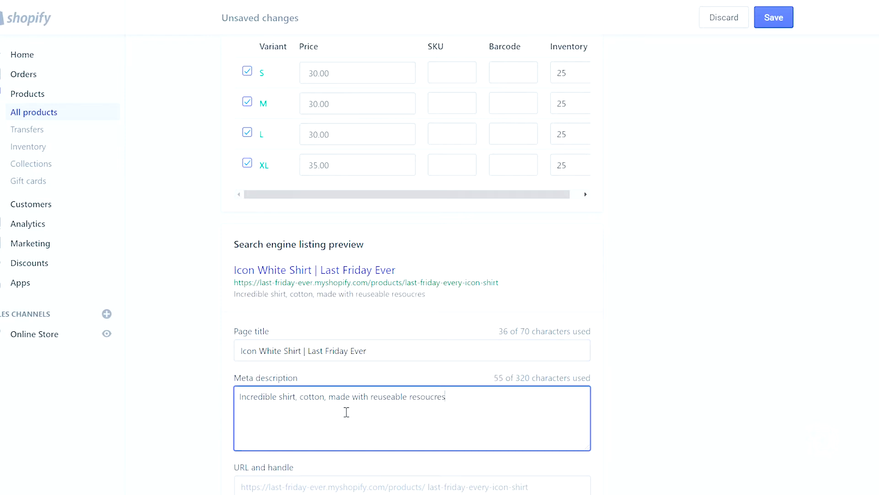
text(100% money back )
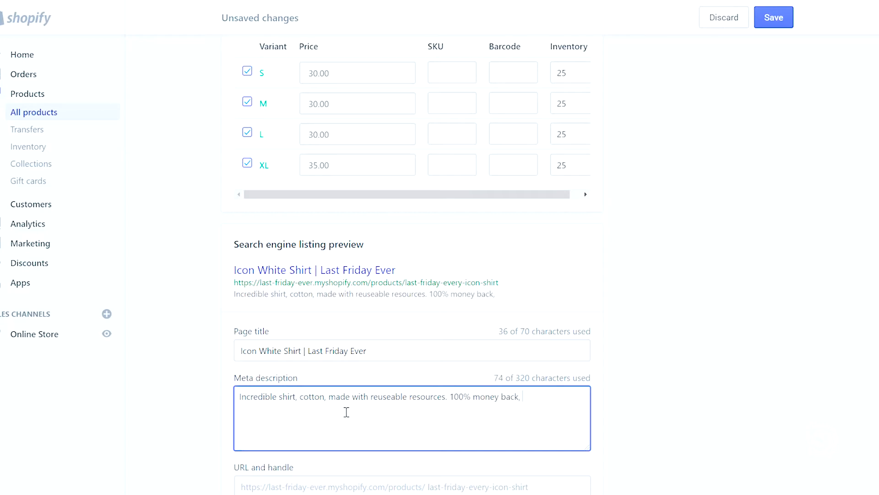
text( free shipping.)
scroll(218, 400, down, 3)
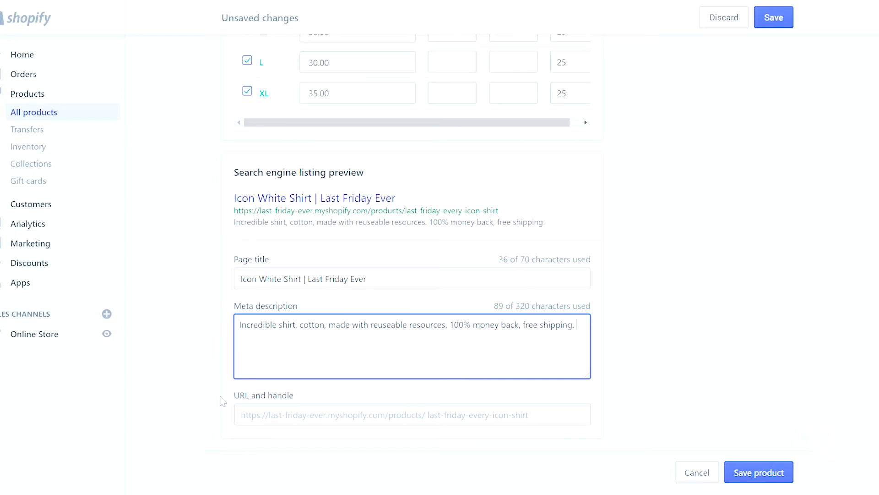
- Save the product and view its page in the online store down to the footer
click(701, 349)
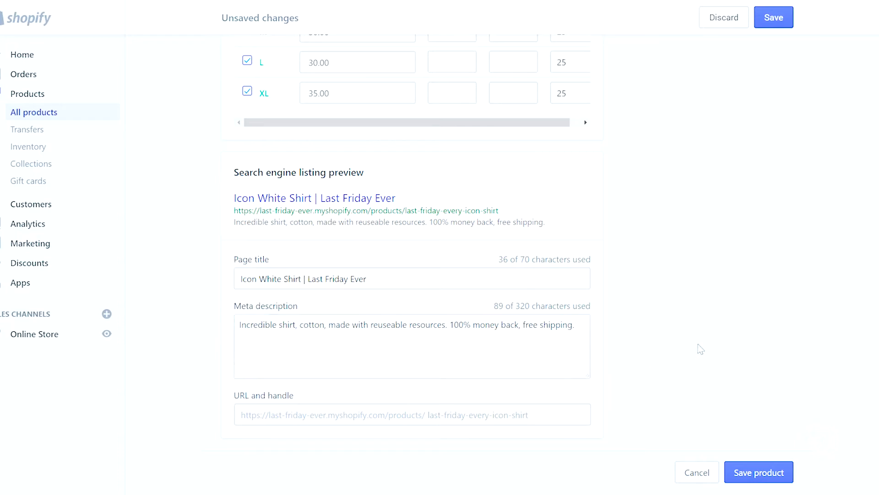
click(748, 471)
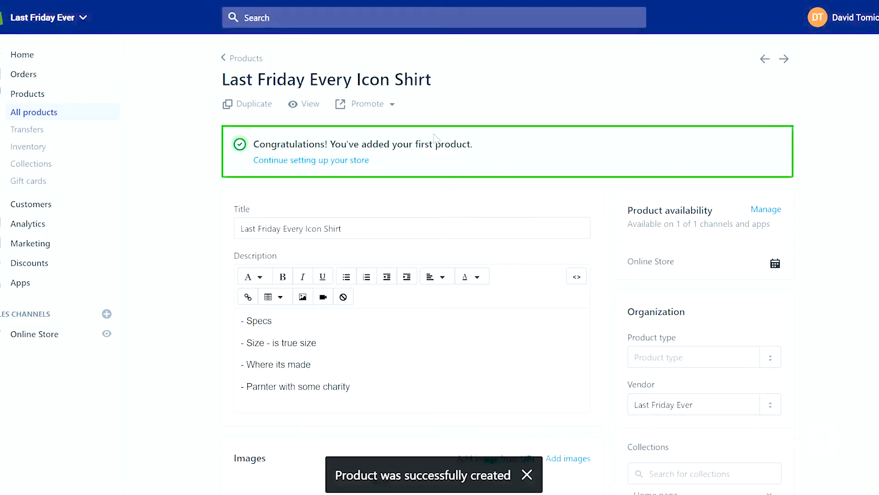
click(309, 106)
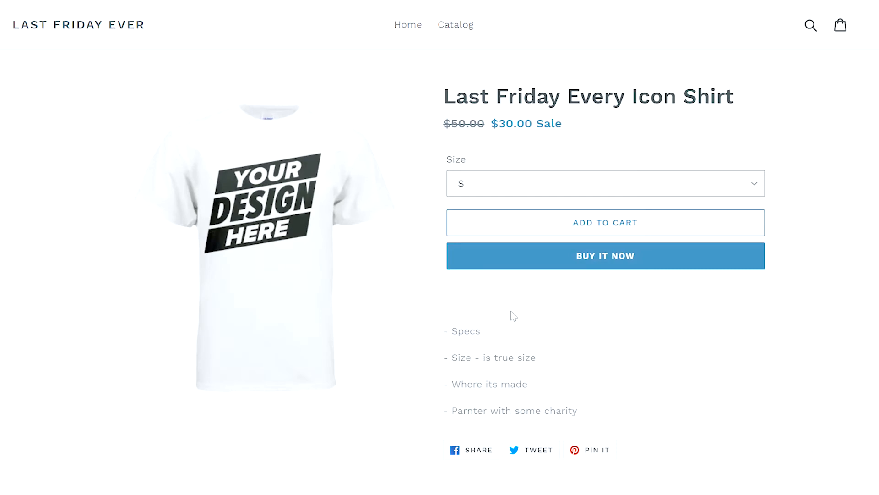
scroll(513, 315, down, 3)
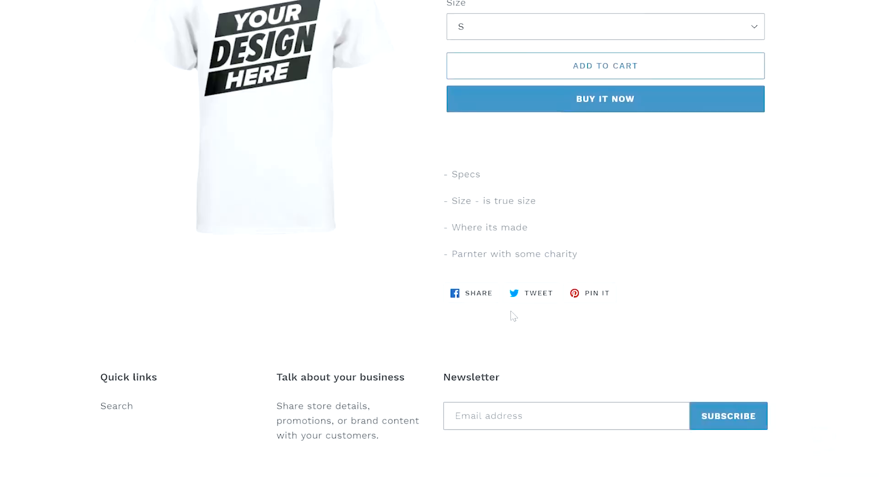
scroll(687, 285, up, 3)
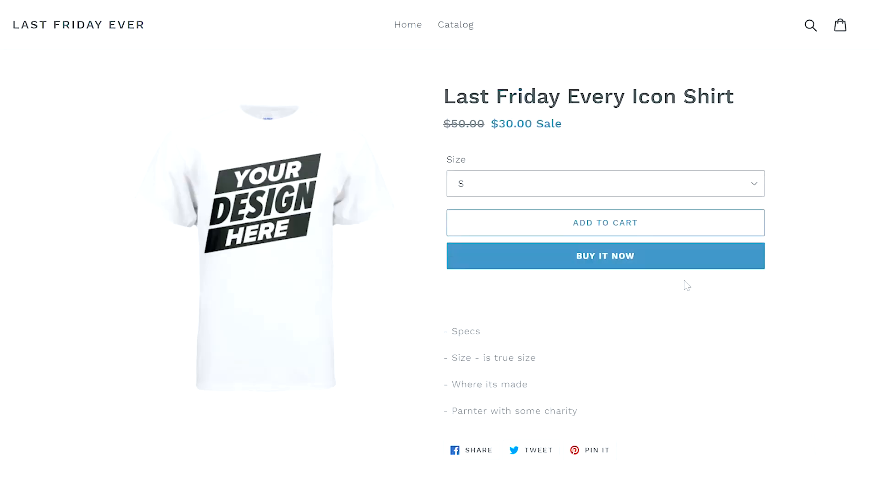
- Check the storefront price of the shirt by selecting size M and XL
click(637, 184)
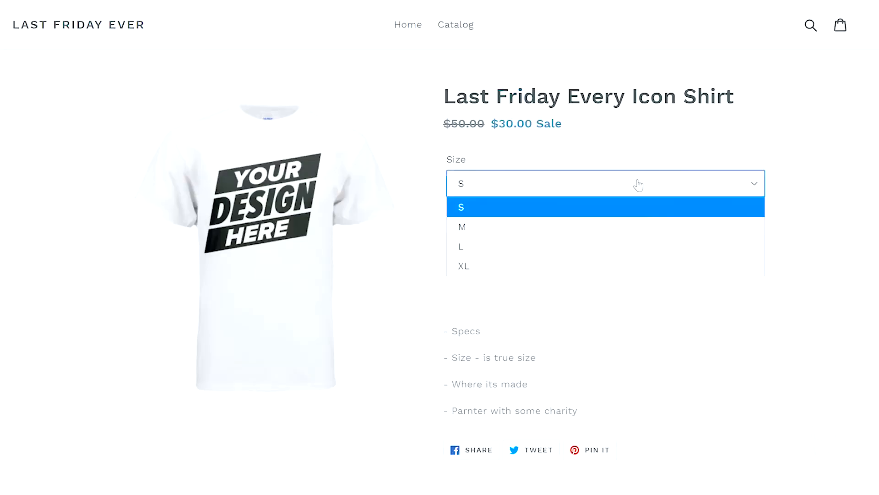
click(598, 229)
click(673, 185)
click(497, 270)
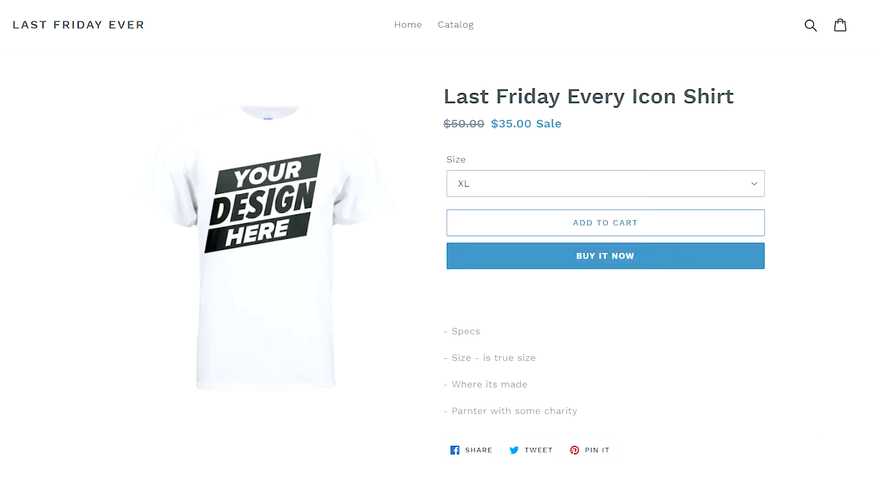
- Return to the store admin's home page and show the tip on customizing the theme
key(ctrl+shift+Tab)
click(29, 59)
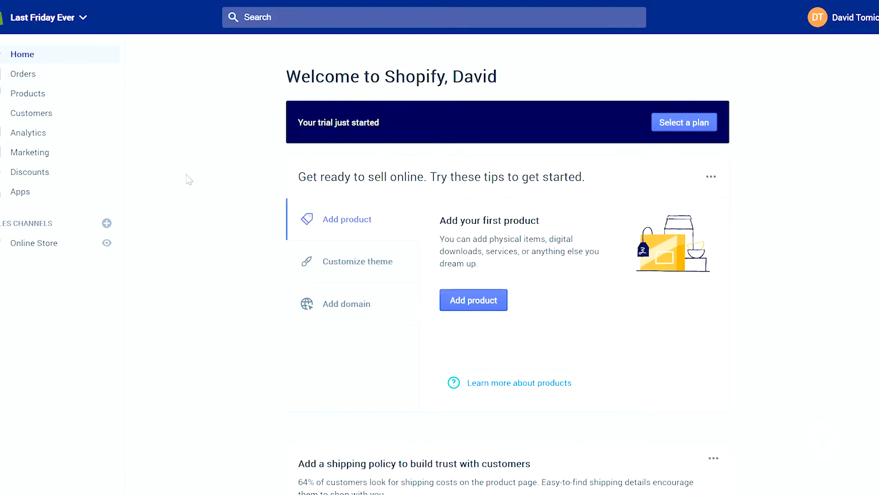
click(351, 268)
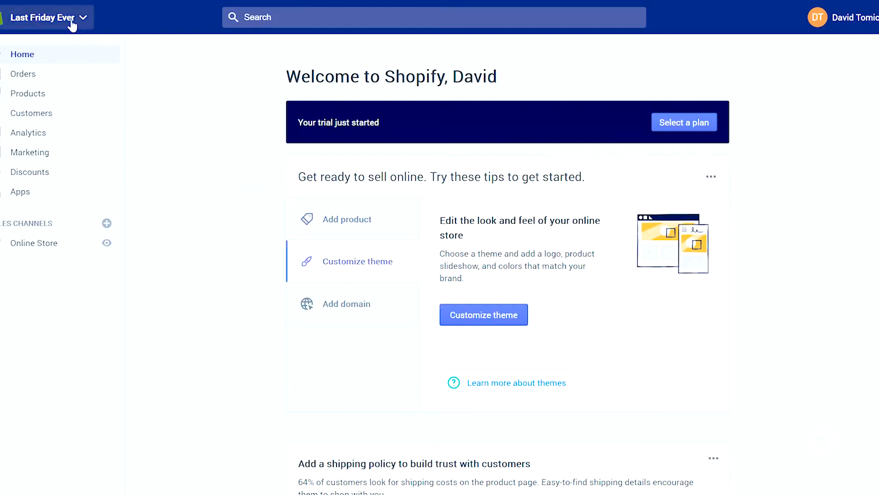
- Look through the store's orders and abandoned checkouts pages
click(56, 78)
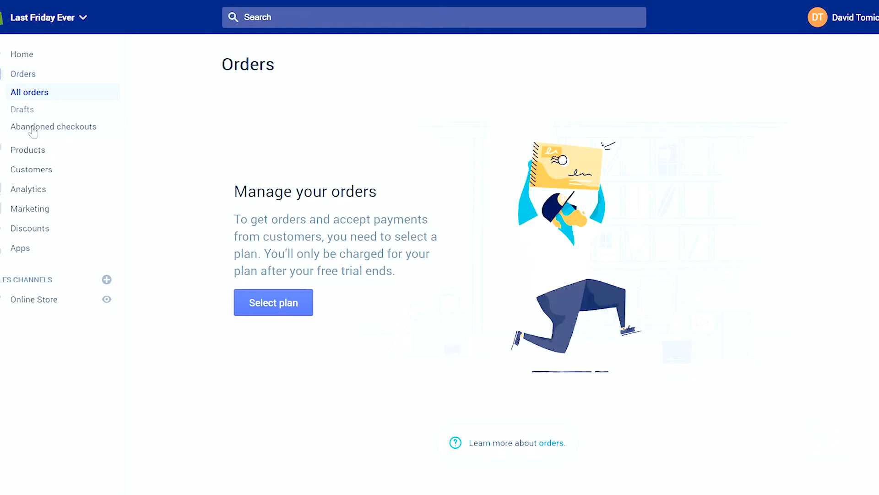
click(65, 130)
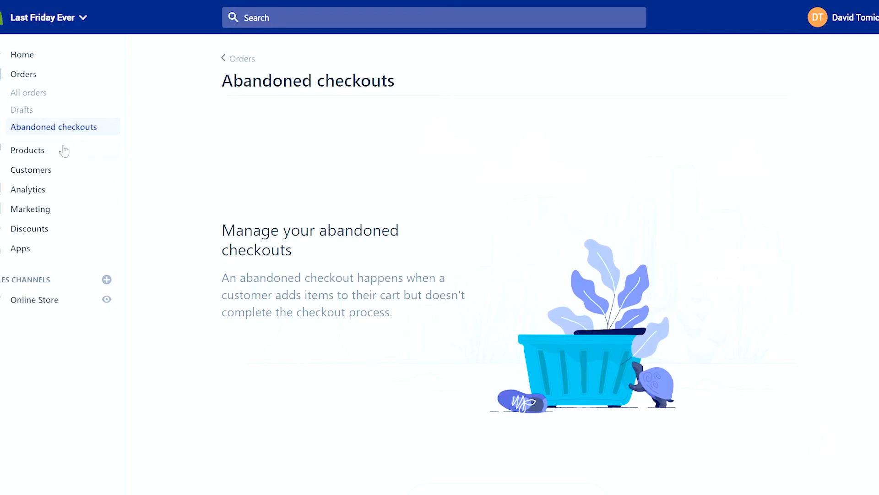
- Open the Last Friday Every Icon Shirt from the product list and review its details, variants and search engine listing
click(74, 149)
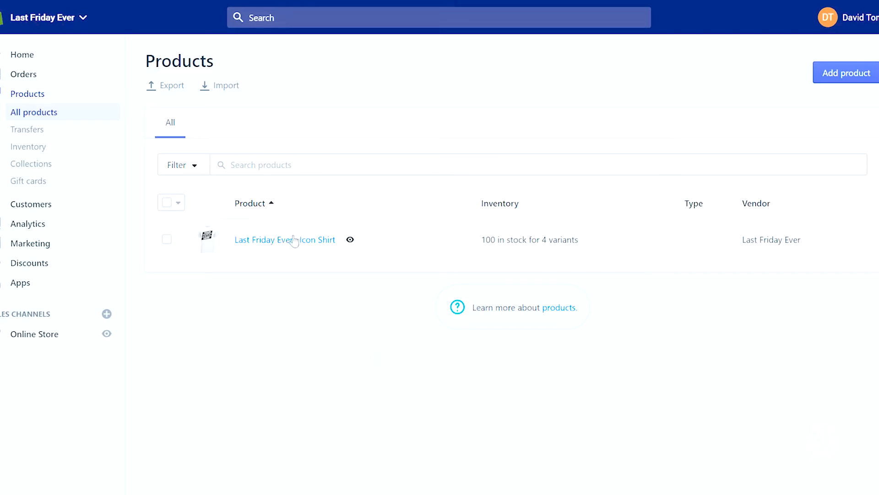
click(294, 241)
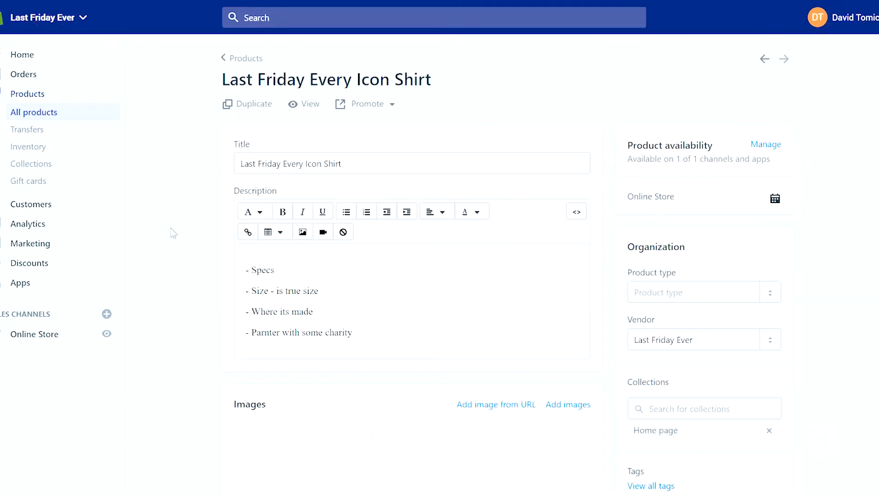
scroll(157, 277, down, 4)
scroll(158, 277, down, 6)
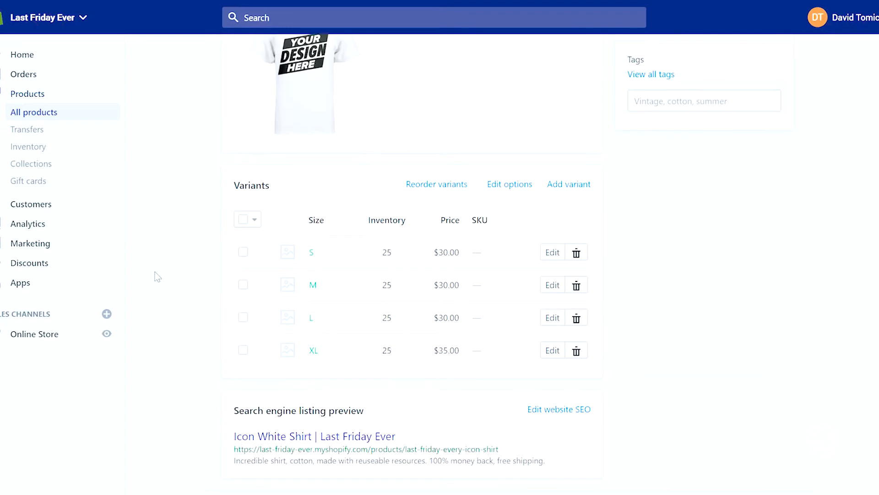
scroll(157, 276, up, 8)
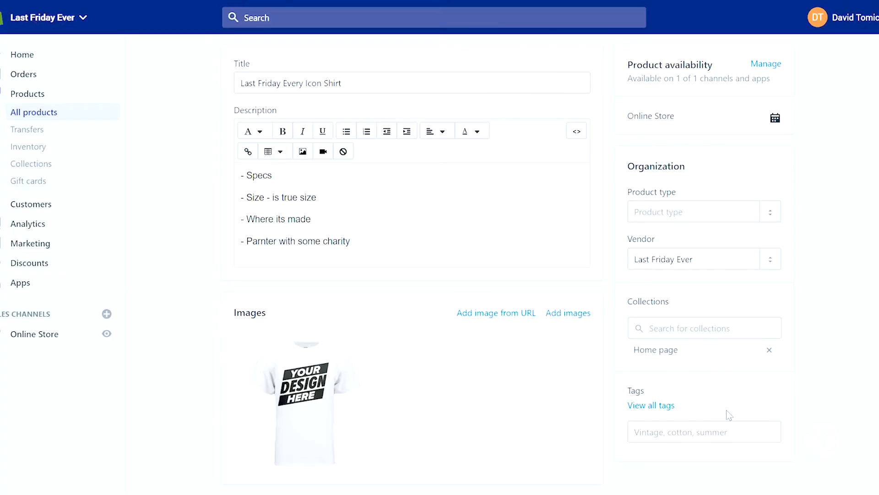
- Add the tags "white", "black" and "design here" to the shirt product
click(703, 425)
text(white)
key(Return)
text(white black)
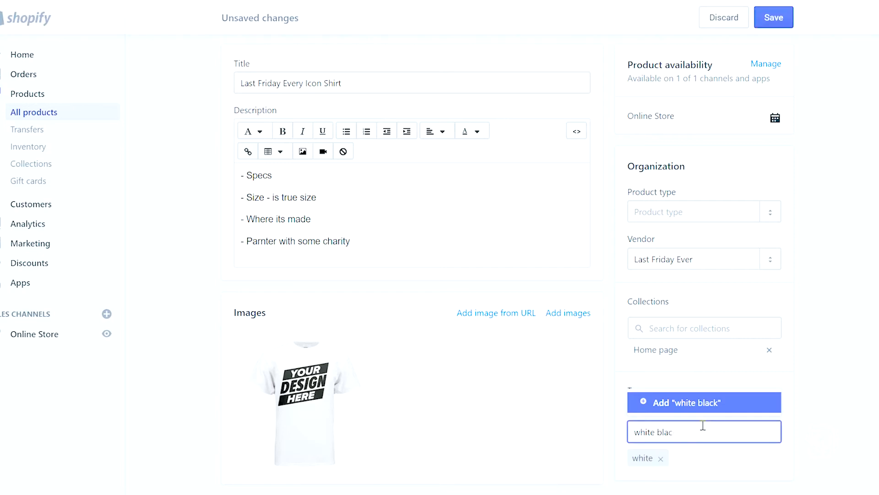
key(BackSpace)
key(BackSpace)
key(BackSpace)
key(BackSpace)
key(BackSpace)
key(Return)
key(BackSpace)
key(BackSpace)
key(BackSpace)
key(BackSpace)
key(BackSpace)
text(black)
key(Return)
text(design here)
key(Return)
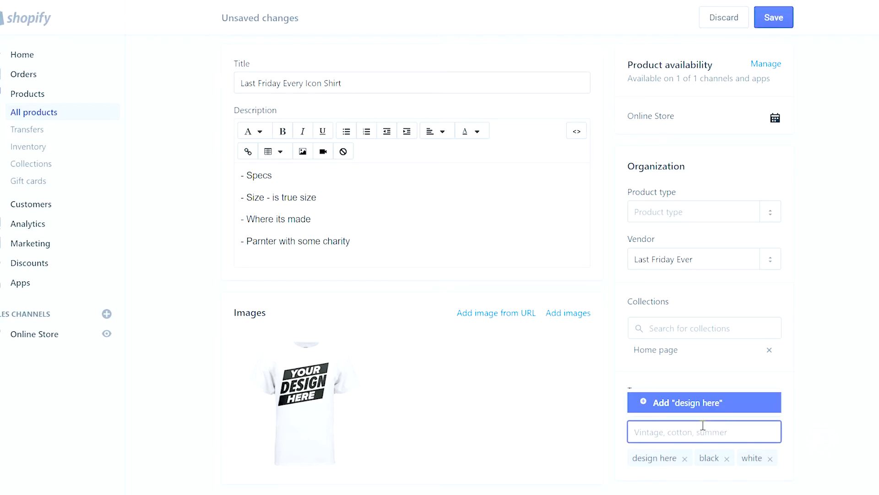
click(853, 448)
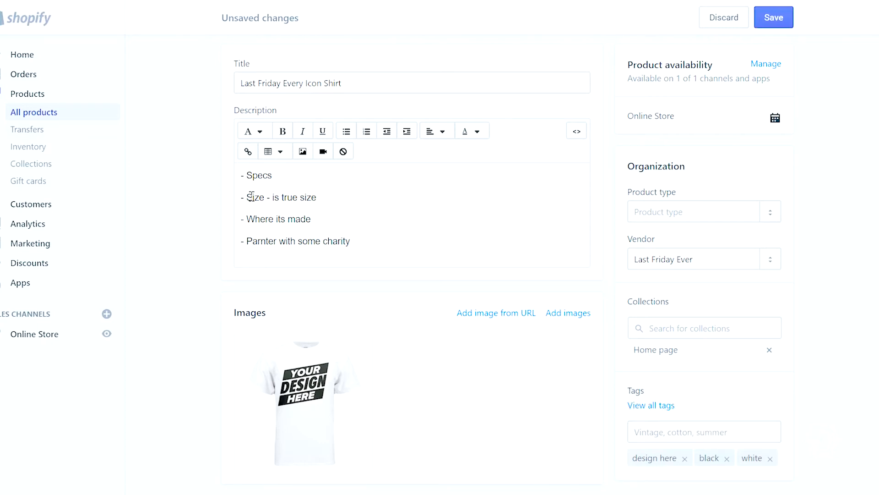
- Examine the options for duplicating the shirt product and close them without making a copy
scroll(251, 202, down, 8)
scroll(251, 201, up, 10)
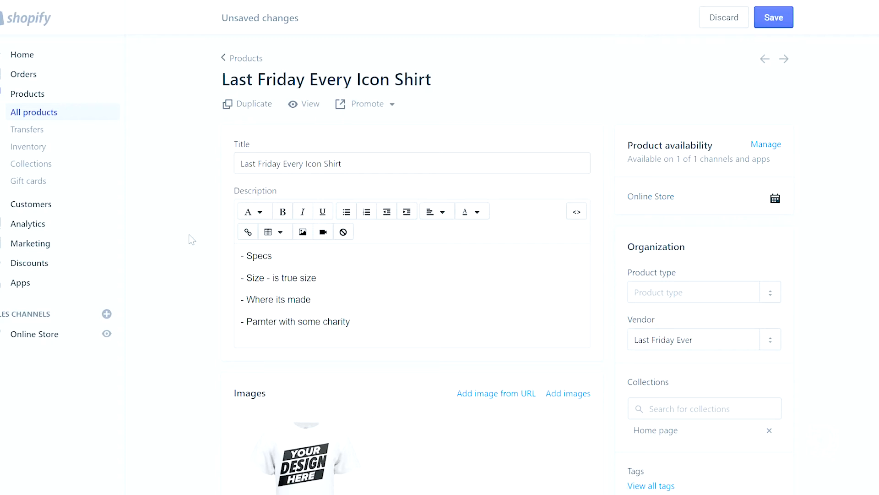
click(254, 105)
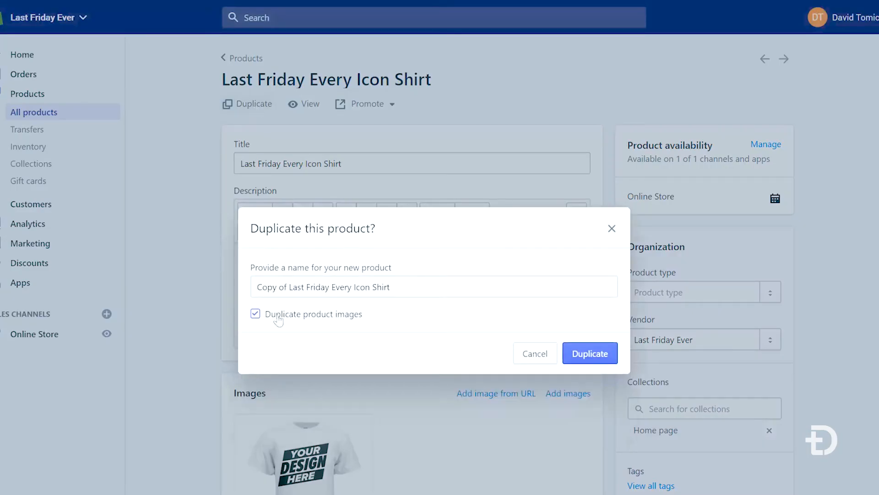
click(612, 228)
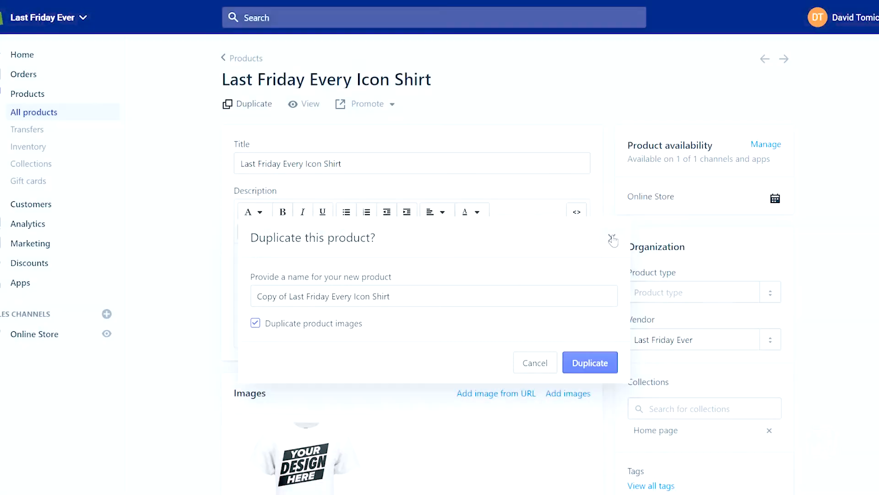
- Look at the inventory transfers page and the inventory list of the shirt's variants
click(44, 132)
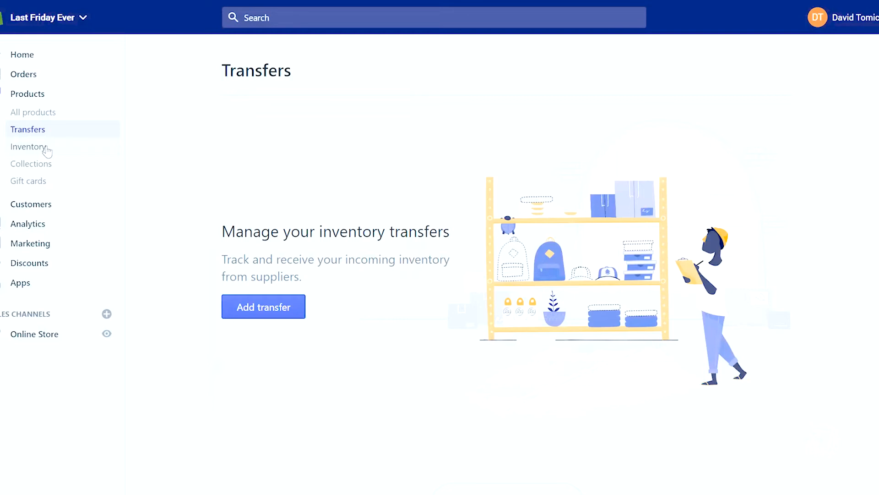
click(50, 149)
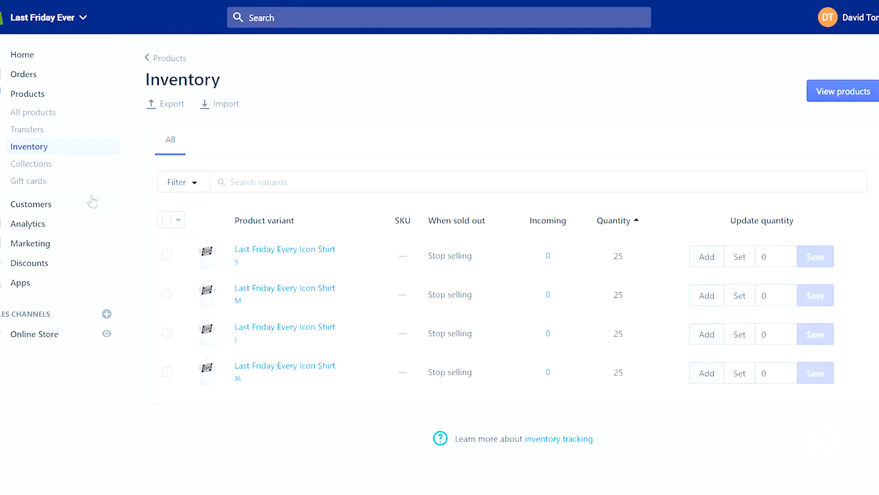
- Create a collection titled "Last Friday Collection" with the description "Adventure weekends" and try to save it
click(66, 170)
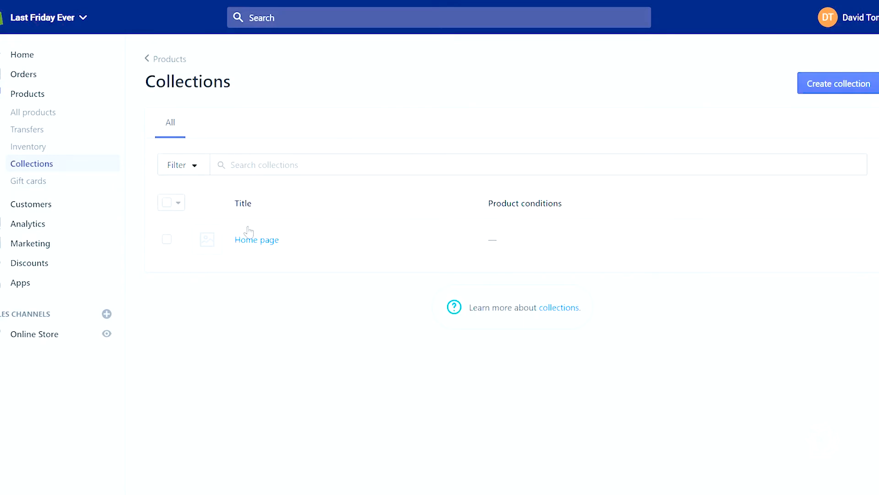
click(827, 86)
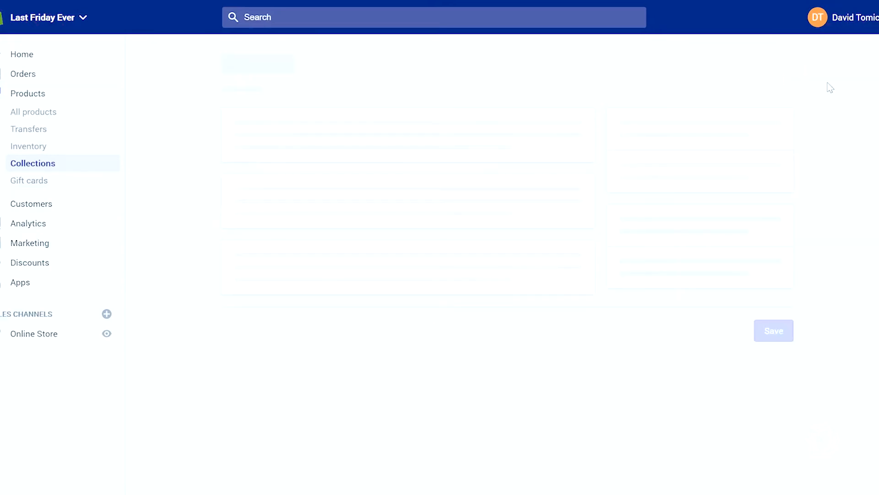
click(303, 143)
text(Last Friday Collection)
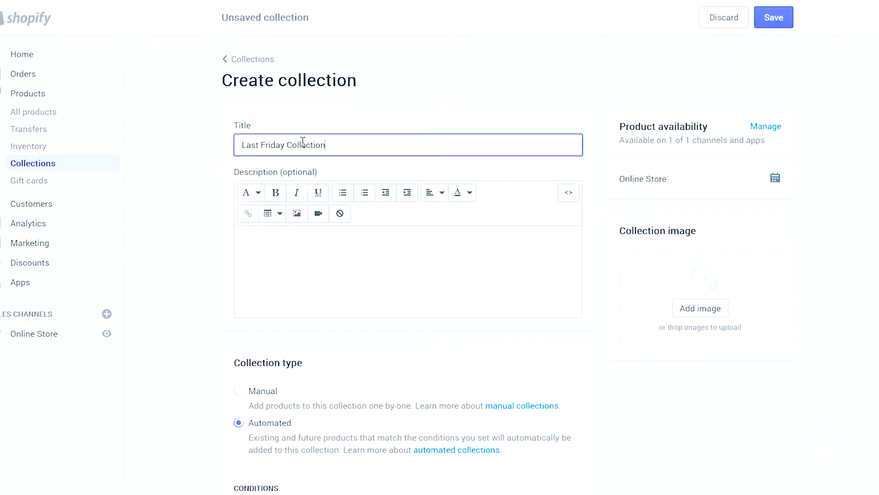
click(388, 267)
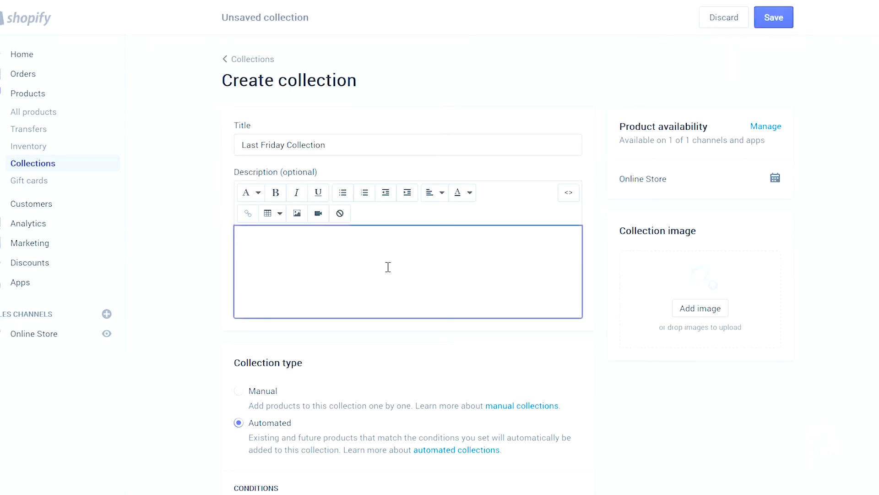
text(Adventure weekends)
key(BackSpace)
text(ds)
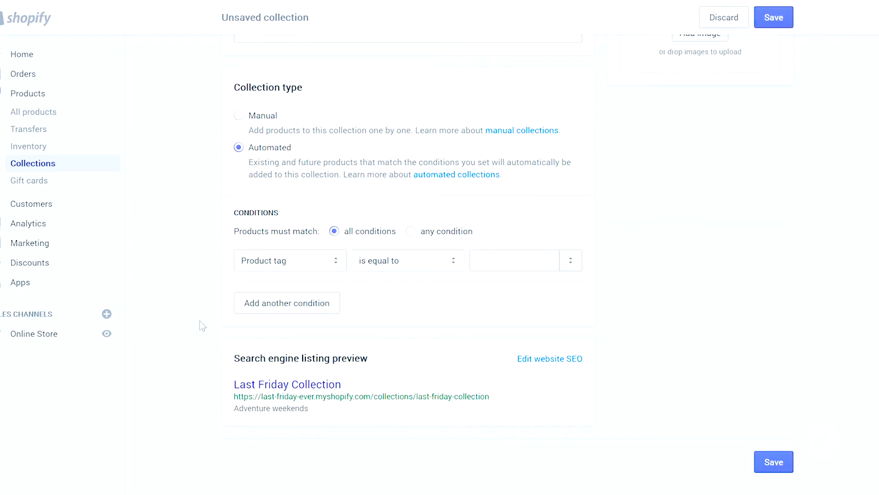
scroll(202, 325, down, 1)
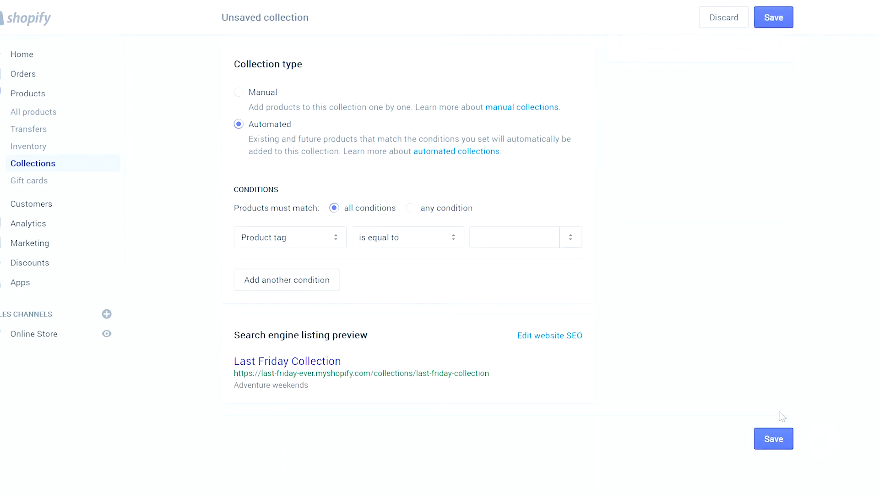
click(774, 439)
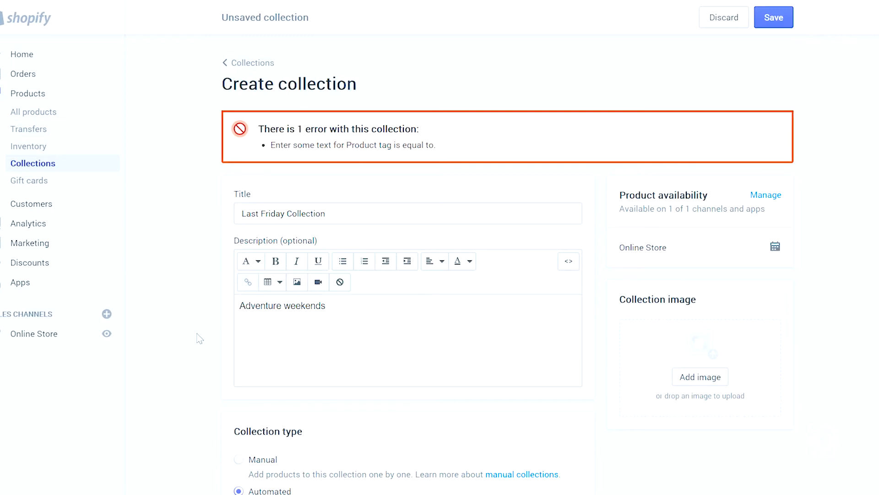
- Set the collection's condition to product tag is equal to "Last Friday Ever" and save the collection
scroll(199, 339, down, 6)
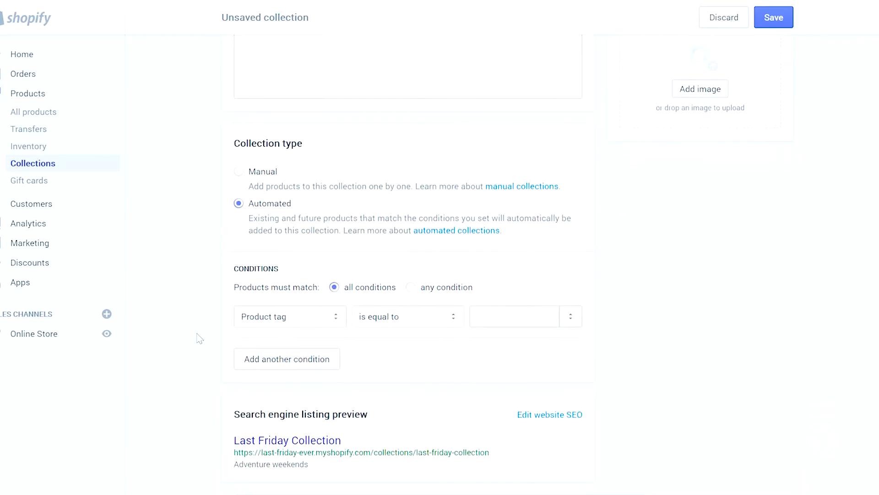
click(410, 313)
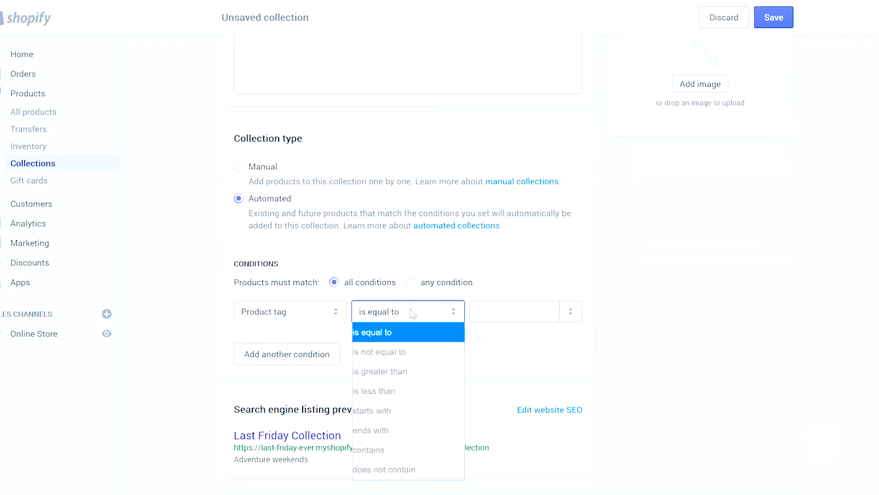
click(410, 313)
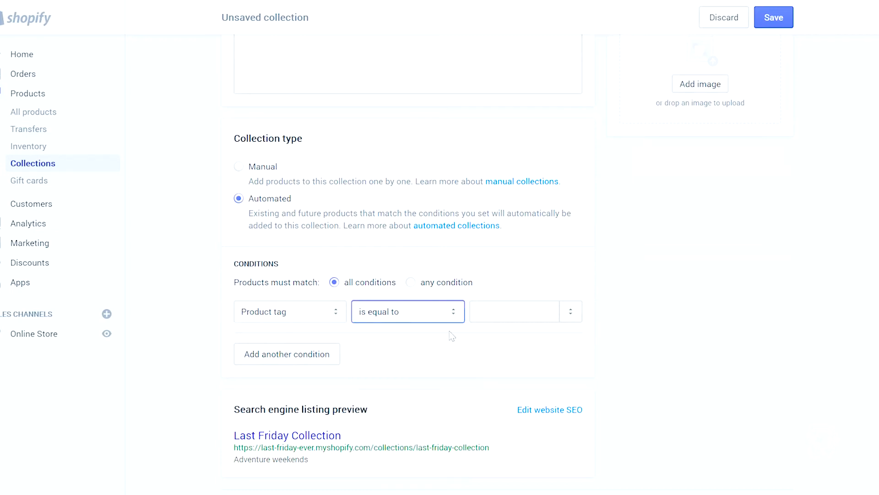
click(297, 315)
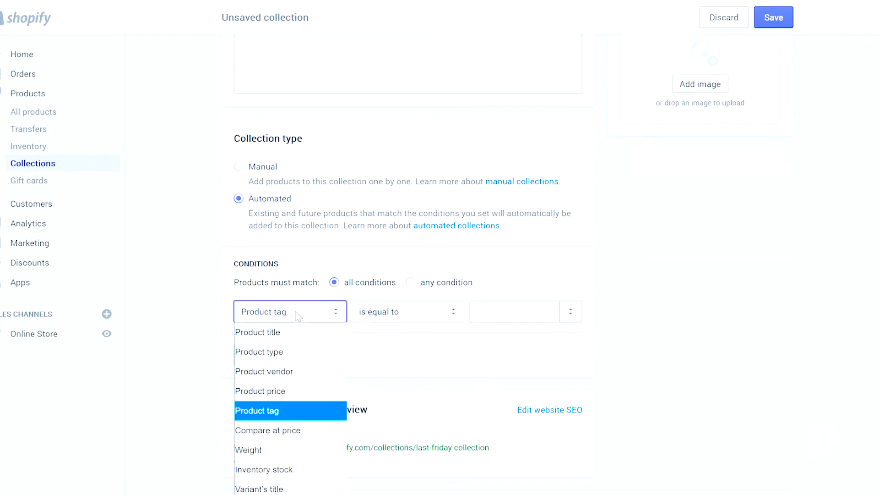
click(299, 415)
click(502, 309)
text(Last )
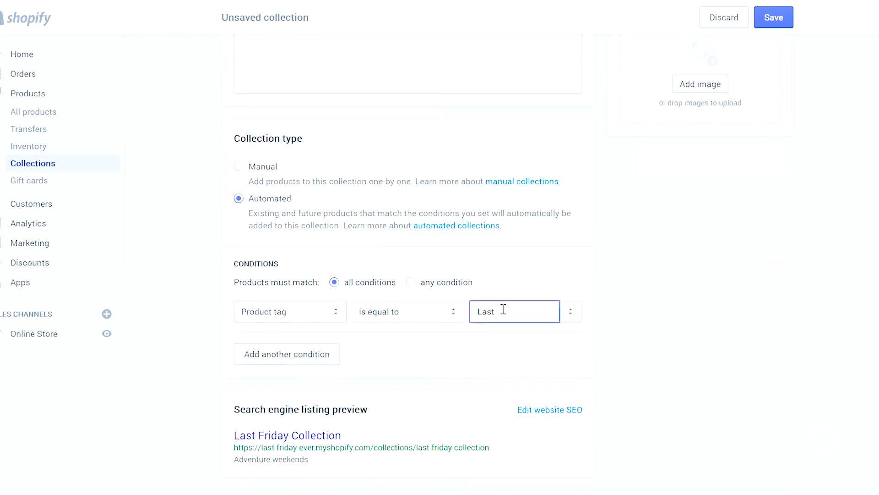
text(Friday Ever)
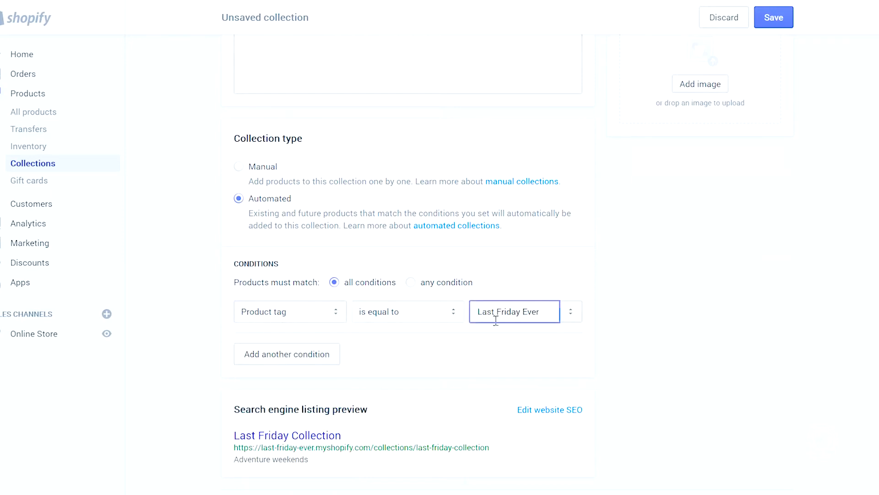
click(496, 349)
scroll(496, 349, down, 1)
scroll(495, 349, down, 2)
click(778, 405)
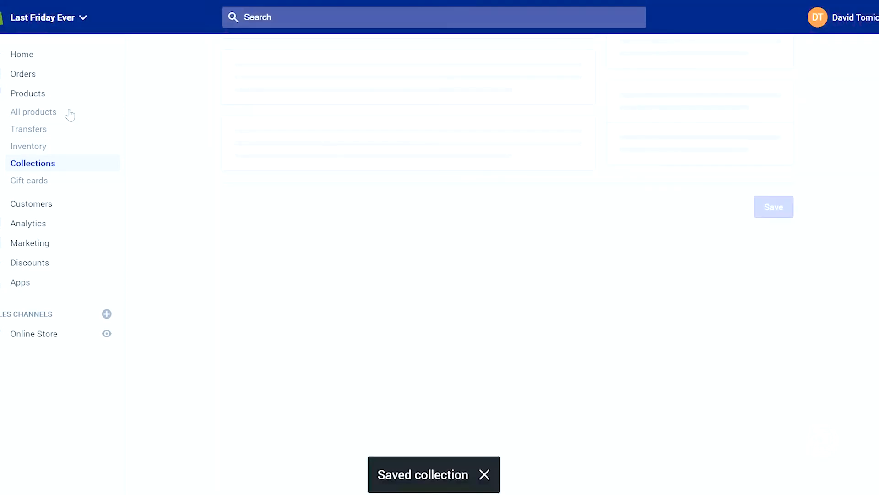
- Add the tag "Last Friday Ever" to the Last Friday Every Icon Shirt product and save it
click(52, 114)
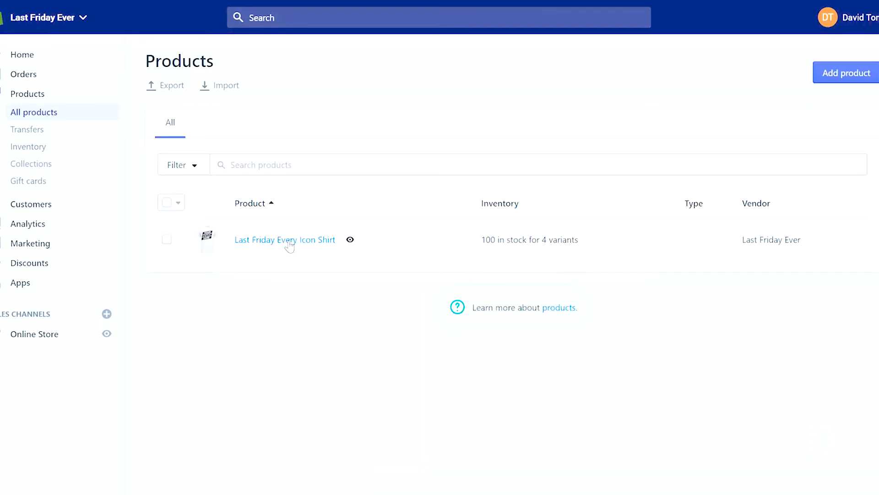
click(289, 240)
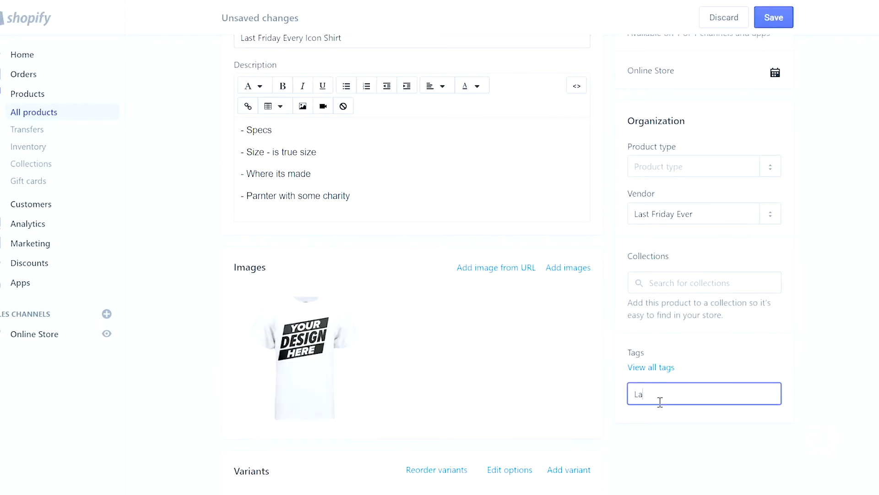
text(st Friday Every)
key(Return)
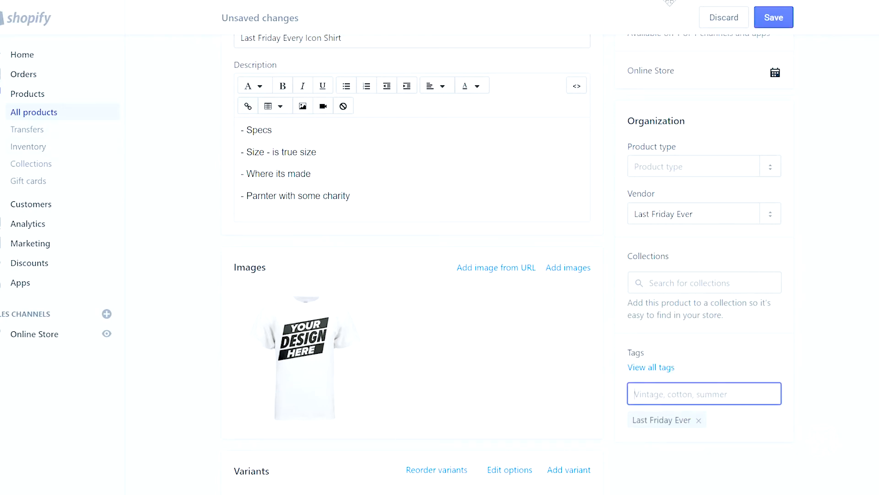
click(769, 27)
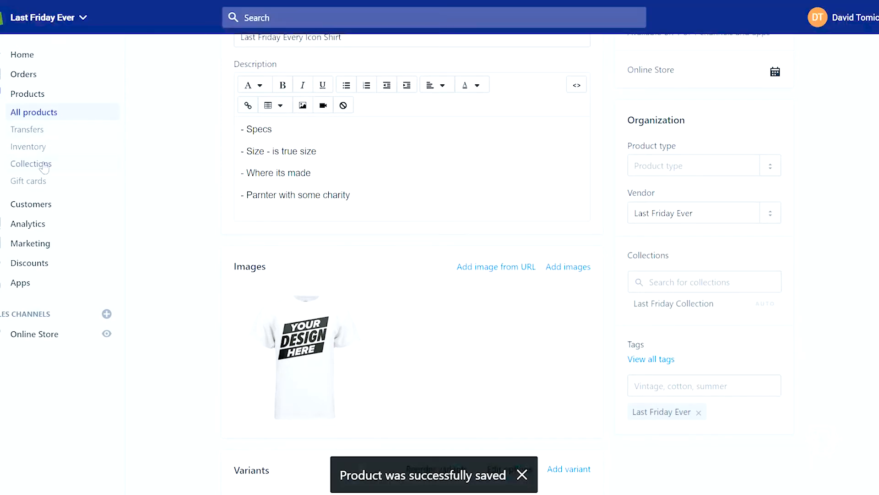
- Check the conditions and product list of the Last Friday Collection
click(44, 167)
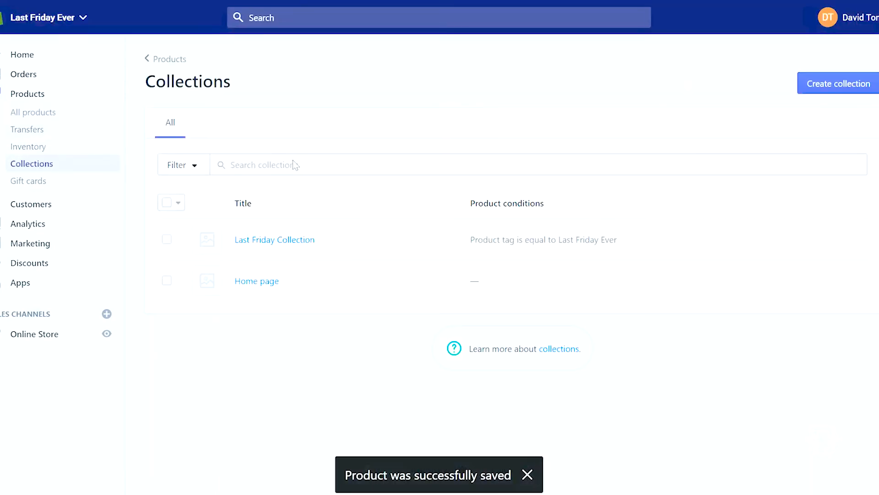
click(283, 242)
scroll(193, 290, down, 6)
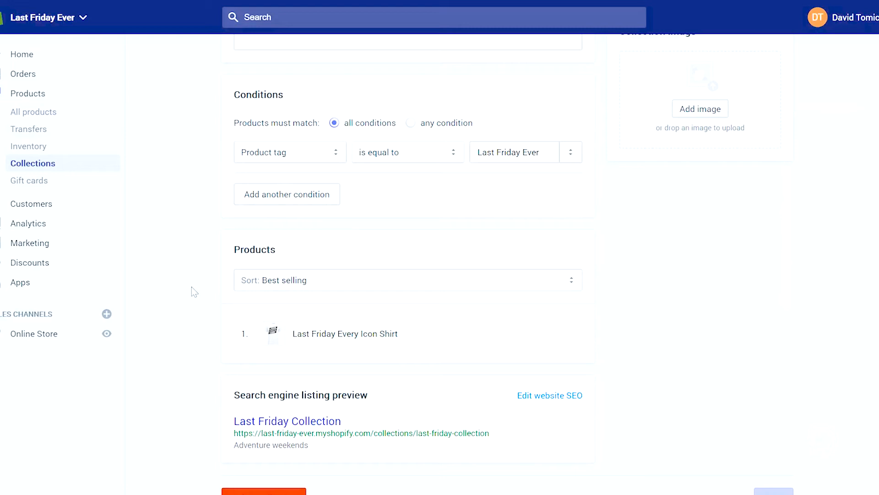
- Look through the gift cards page, the analytics overview dashboard and the marketing page
click(59, 187)
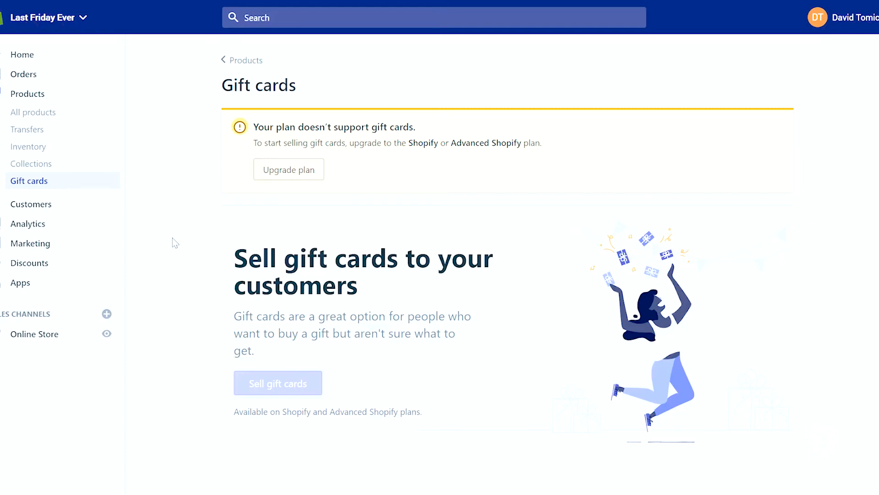
click(48, 224)
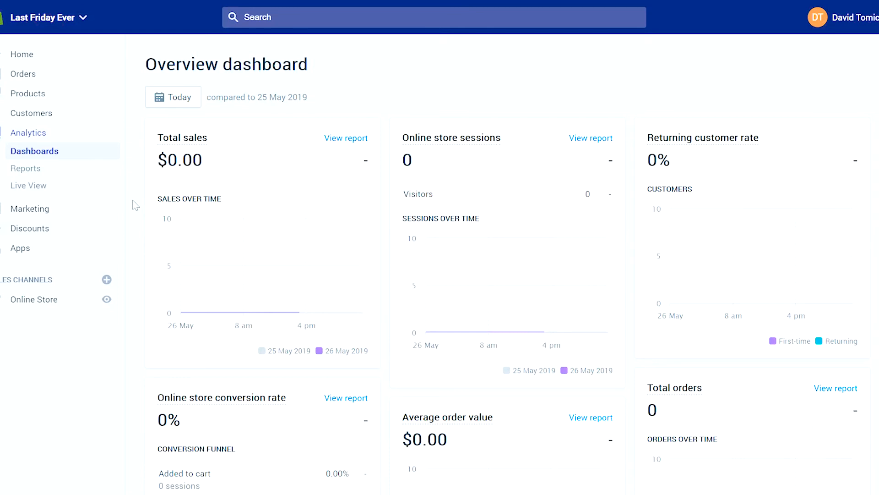
scroll(133, 199, down, 8)
scroll(133, 199, down, 3)
scroll(132, 199, up, 10)
scroll(132, 200, down, 3)
click(30, 209)
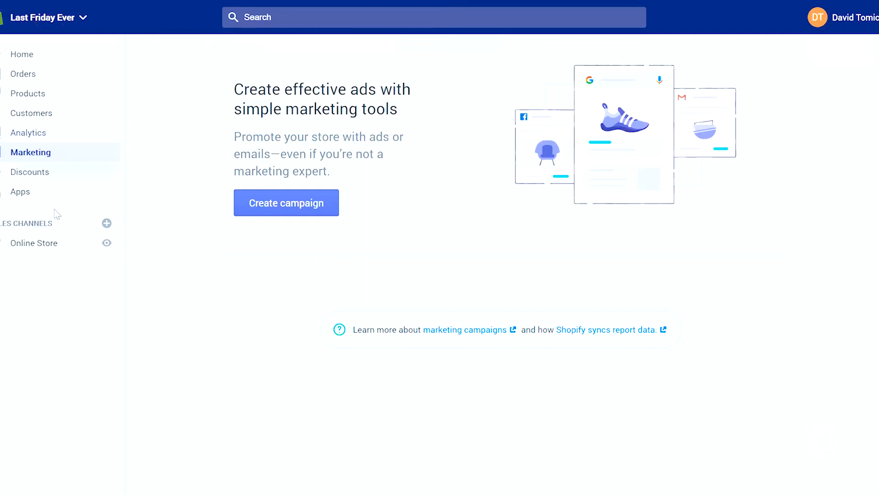
- Start a new discount code named JOHN10 with a discount value of 10%
click(33, 172)
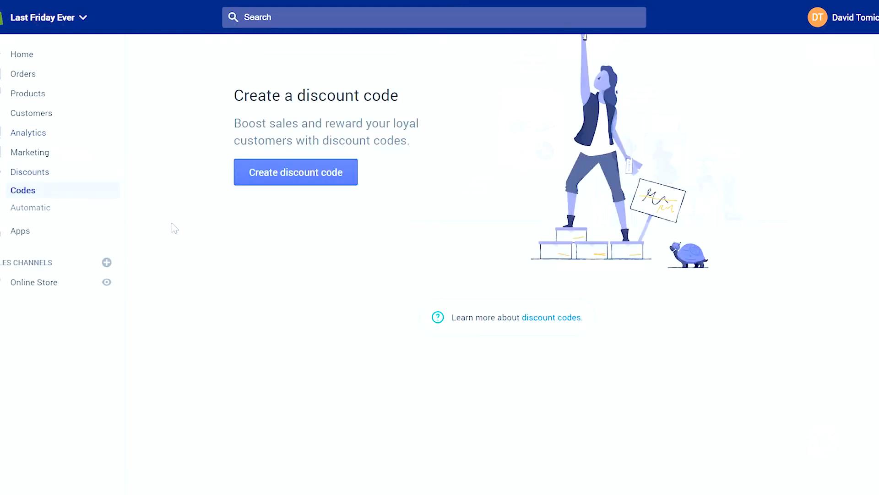
click(300, 181)
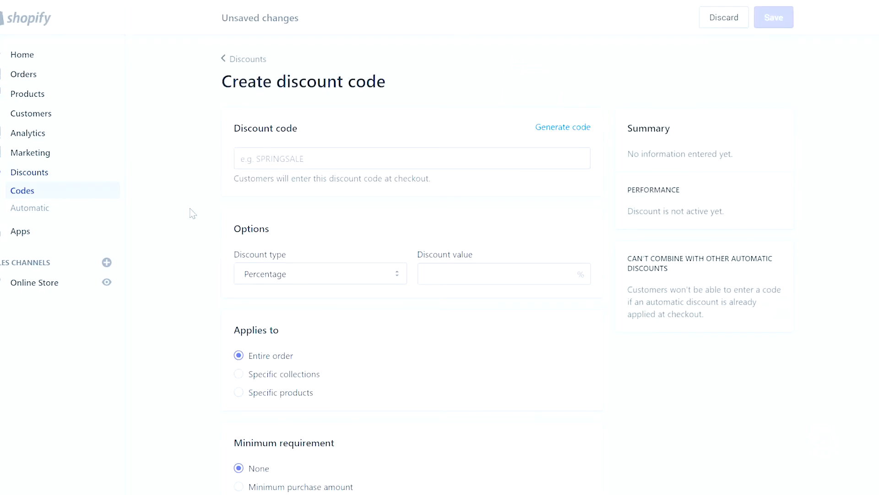
click(310, 166)
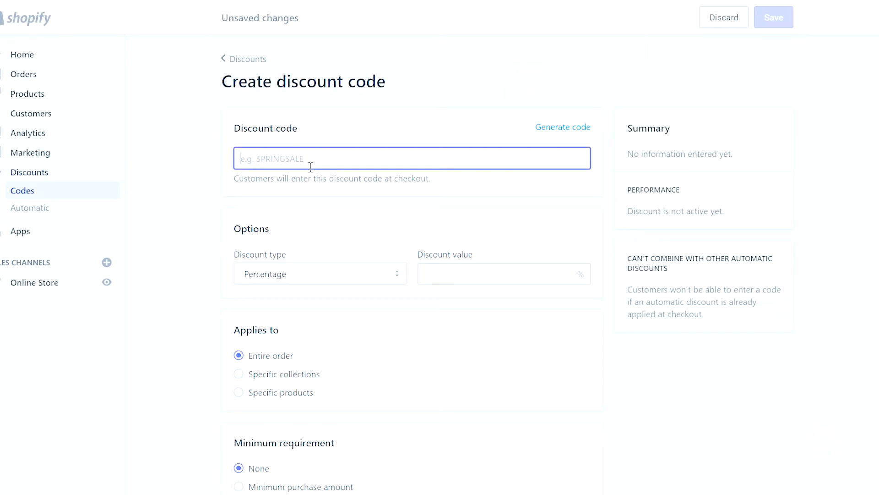
text(John)
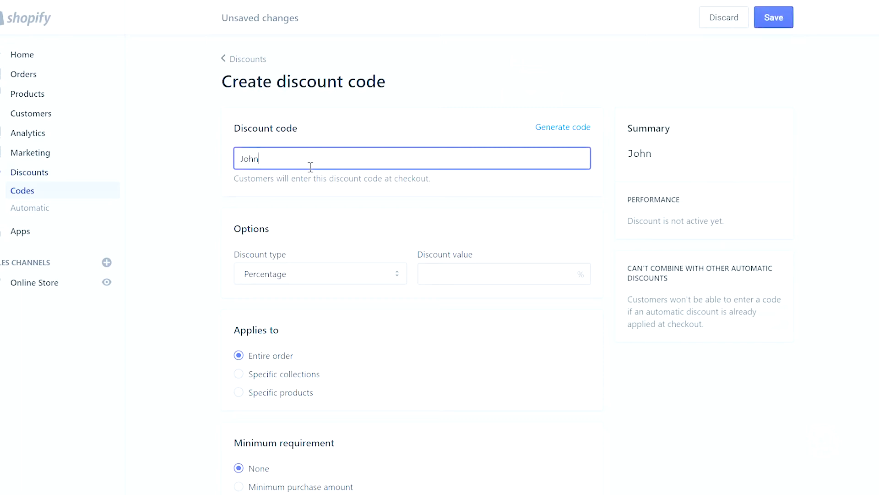
key(BackSpace)
key(BackSpace)
key(BackSpace)
text(OHN10)
click(442, 269)
text(10)
- Examine the available discount types and keep the percentage type
click(251, 287)
click(252, 281)
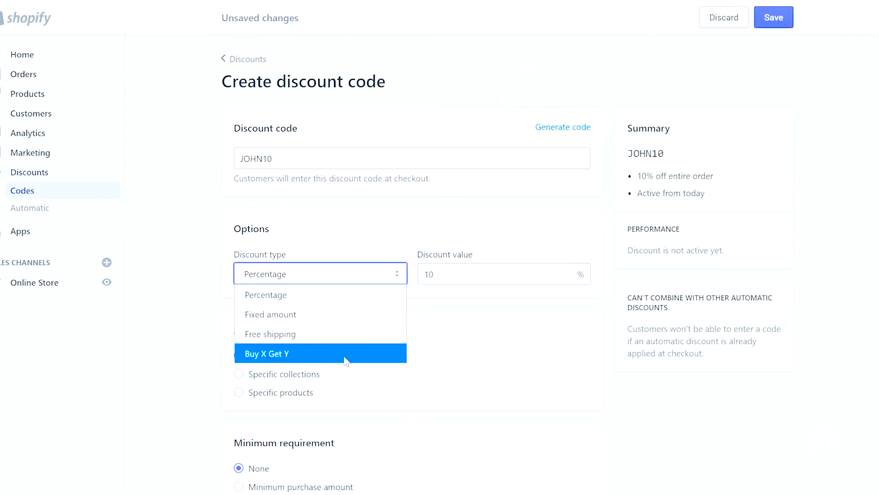
click(195, 333)
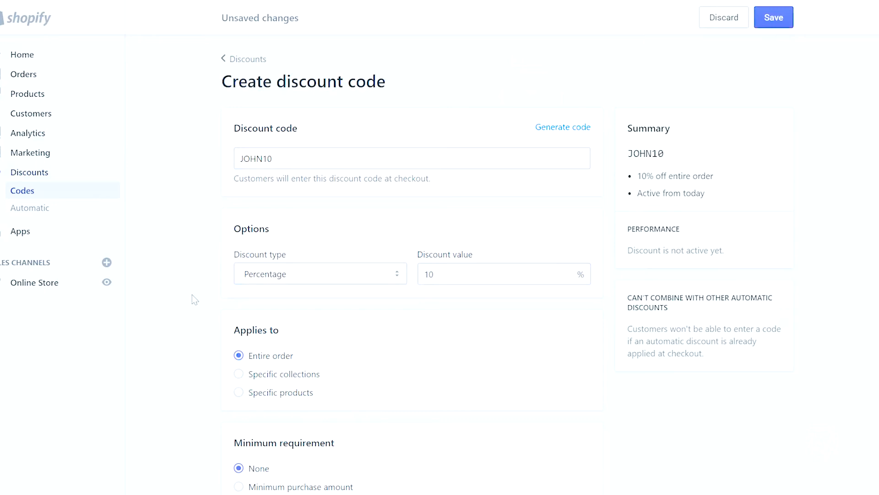
- Require a minimum purchase amount of $25 for the discount code
scroll(192, 295, down, 2)
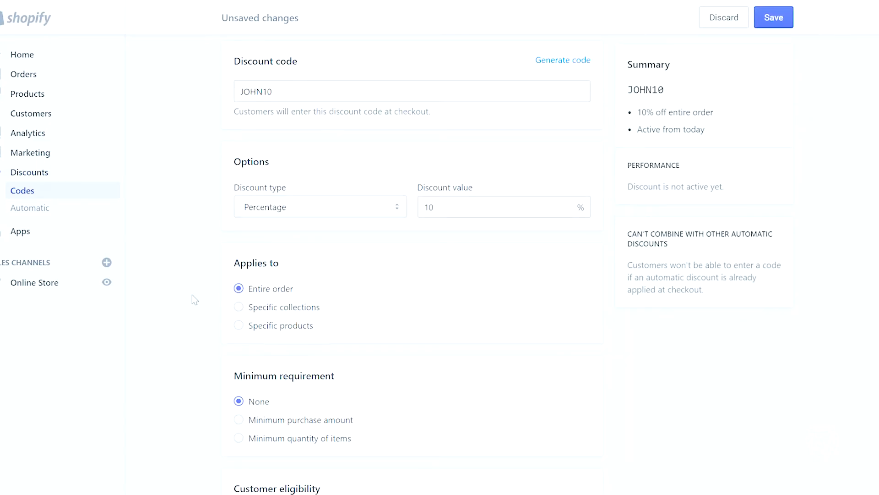
scroll(209, 244, down, 1)
scroll(209, 245, down, 3)
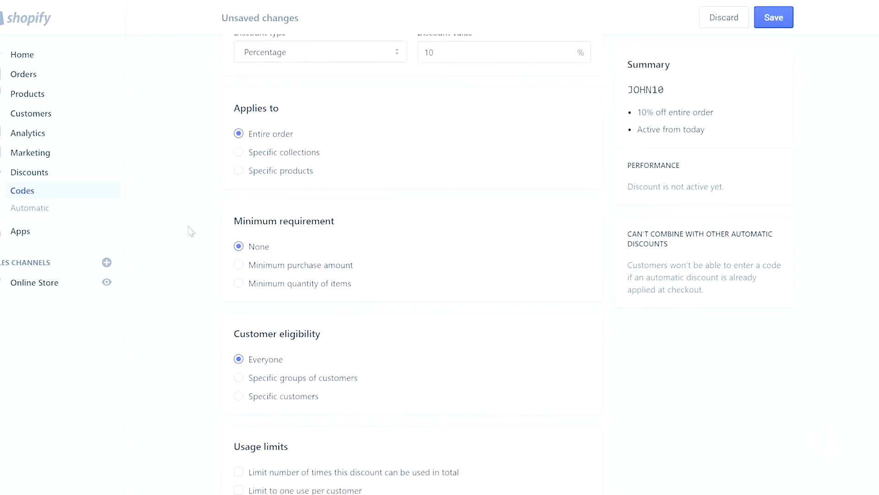
scroll(191, 232, down, 1)
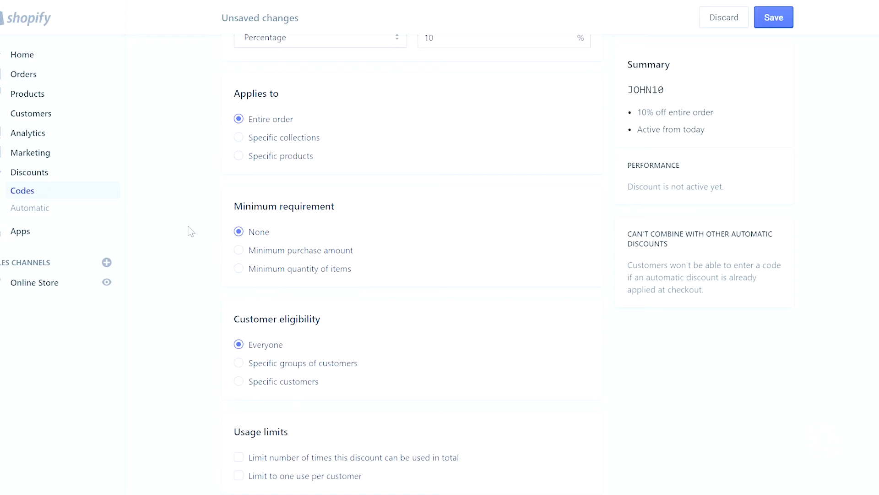
scroll(192, 231, down, 2)
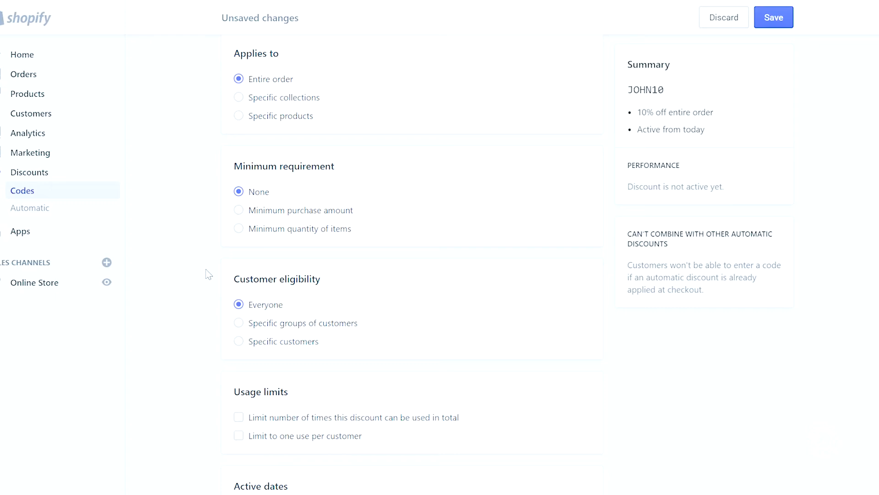
click(242, 210)
click(309, 235)
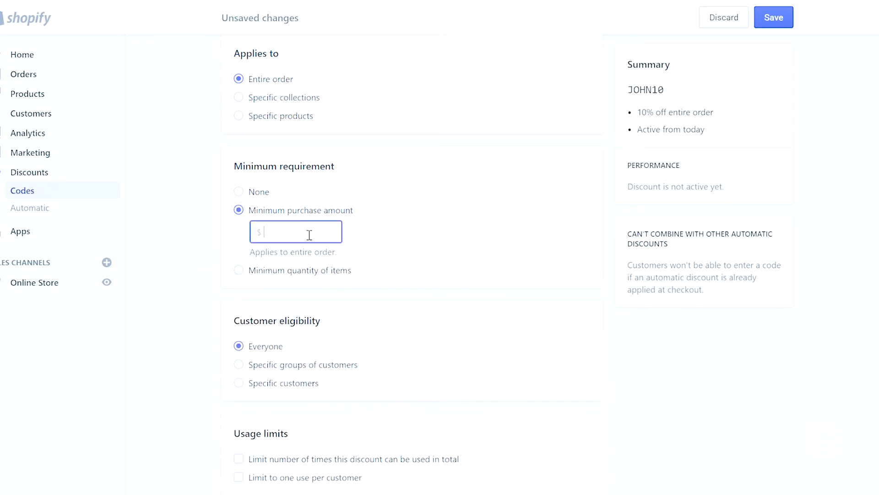
text(25)
click(211, 268)
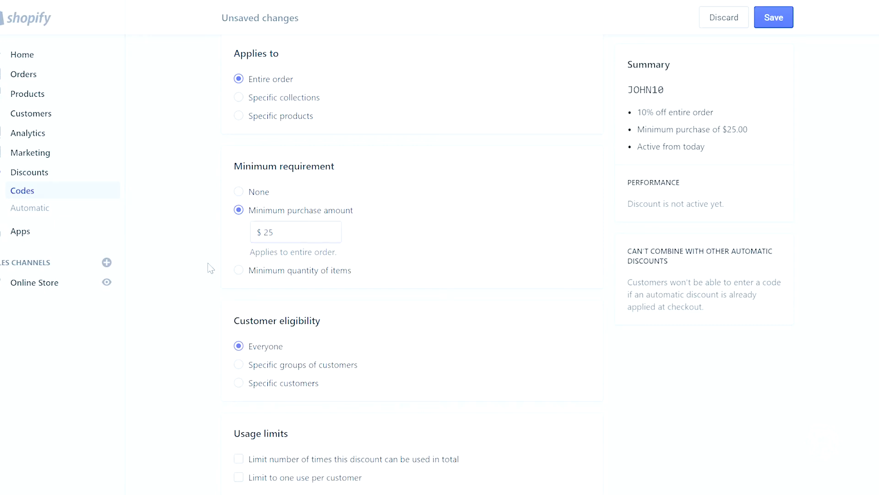
- Try limiting the discount code to one use per customer and turn that limit off again
scroll(209, 268, down, 1)
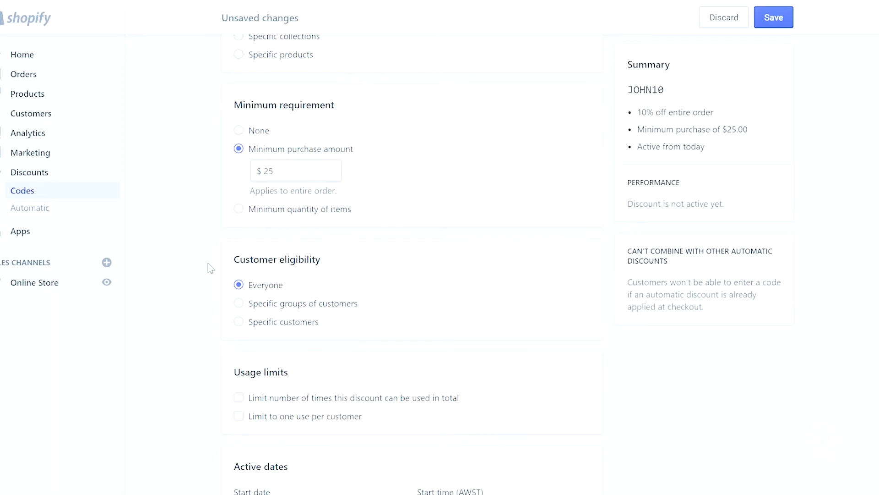
scroll(209, 269, down, 2)
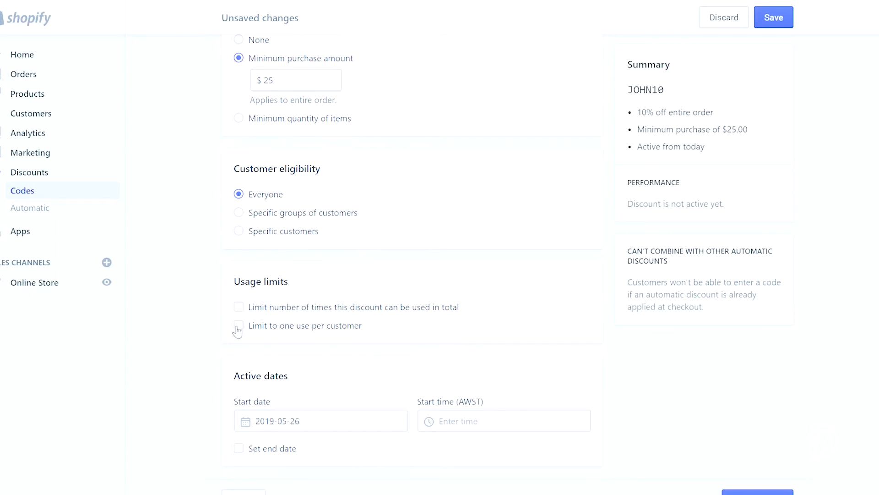
click(238, 325)
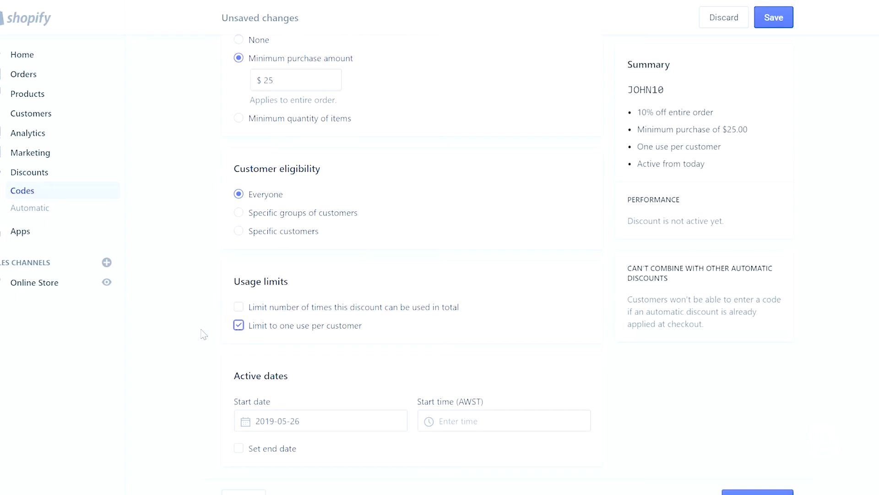
click(253, 335)
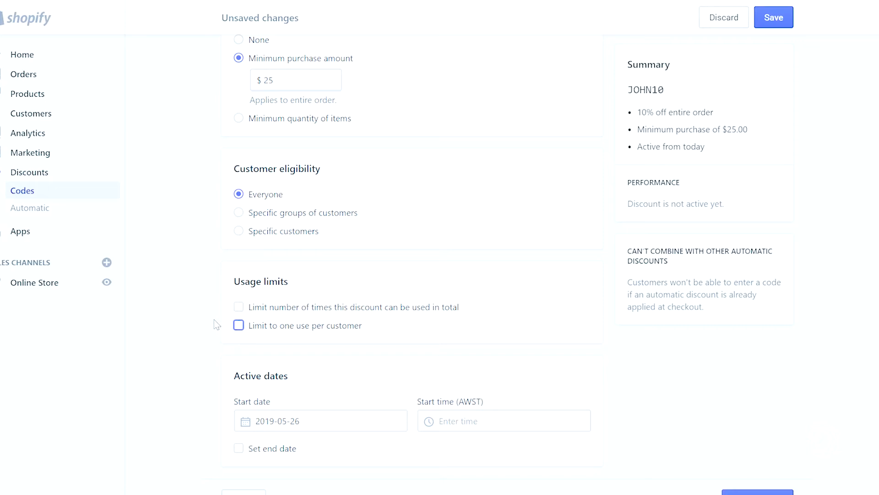
- Limit the total number of times the discount code can be used to 10
scroll(217, 324, down, 1)
click(239, 279)
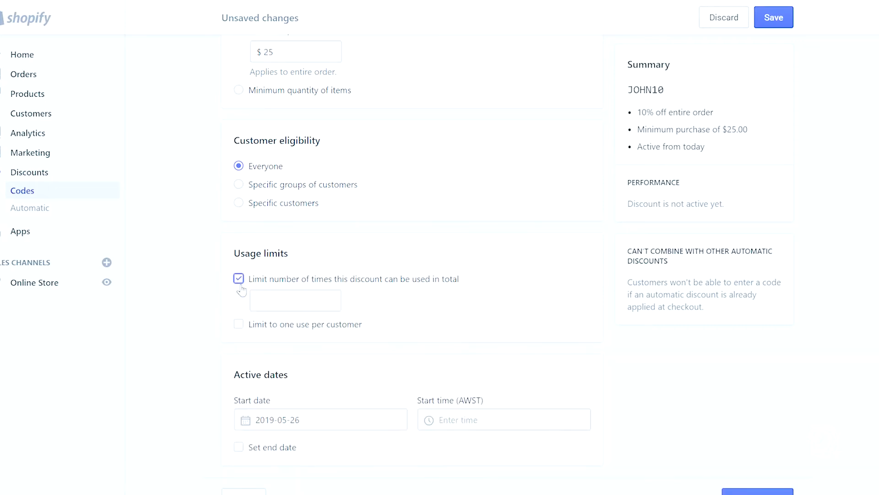
click(290, 298)
text(10)
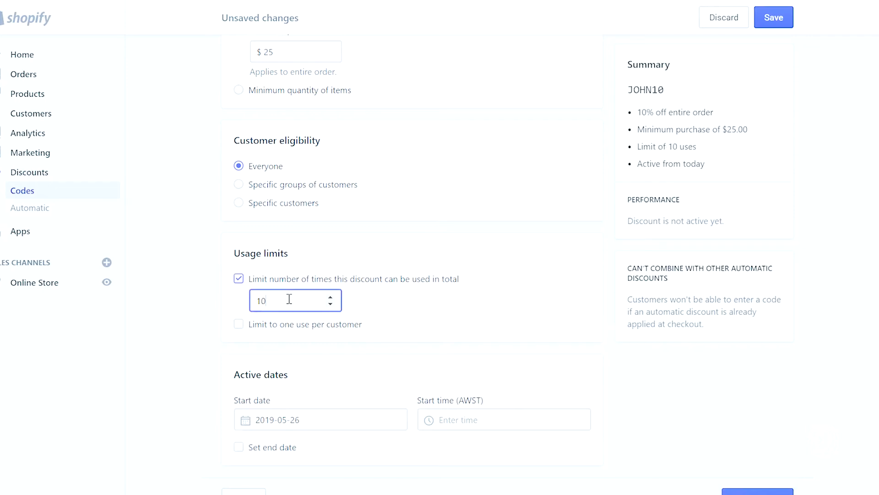
click(169, 301)
scroll(216, 339, down, 1)
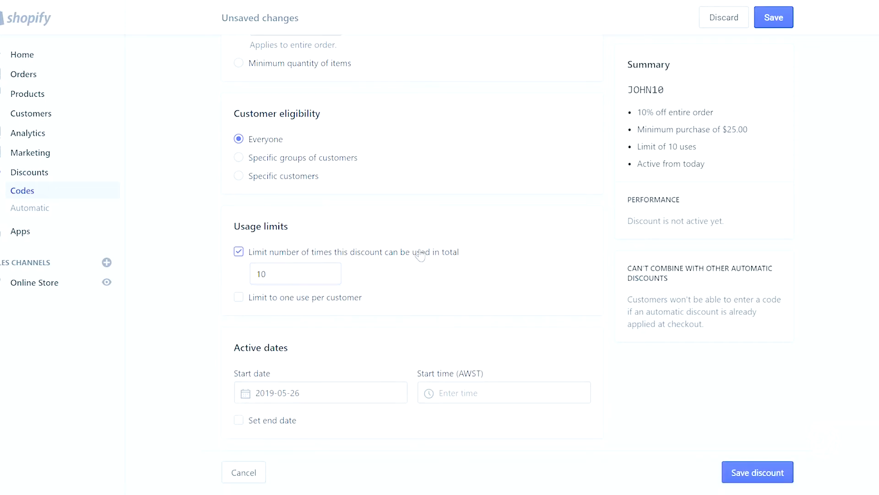
- Save the 10% discount code and review its settings from the discount type to the active dates
click(739, 472)
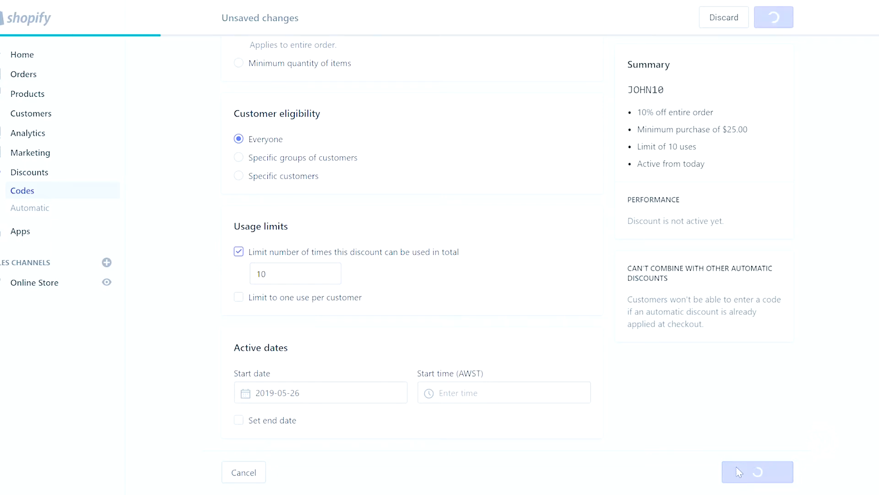
scroll(242, 339, down, 3)
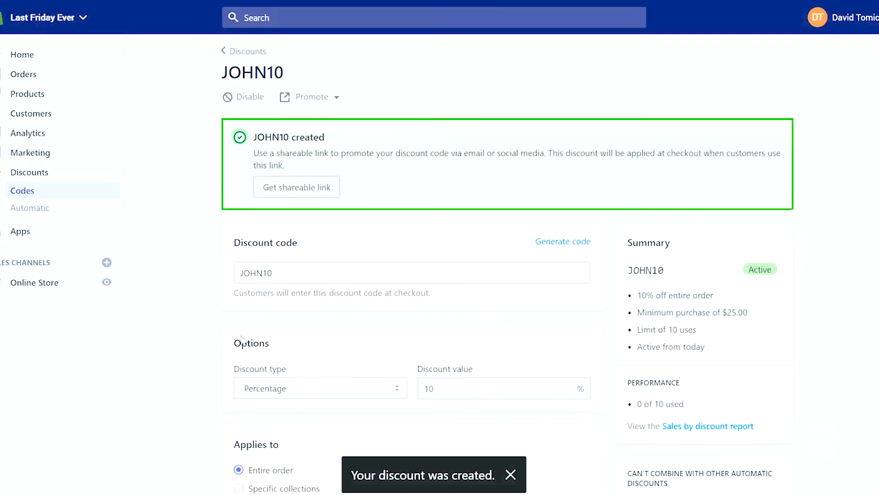
scroll(241, 340, down, 6)
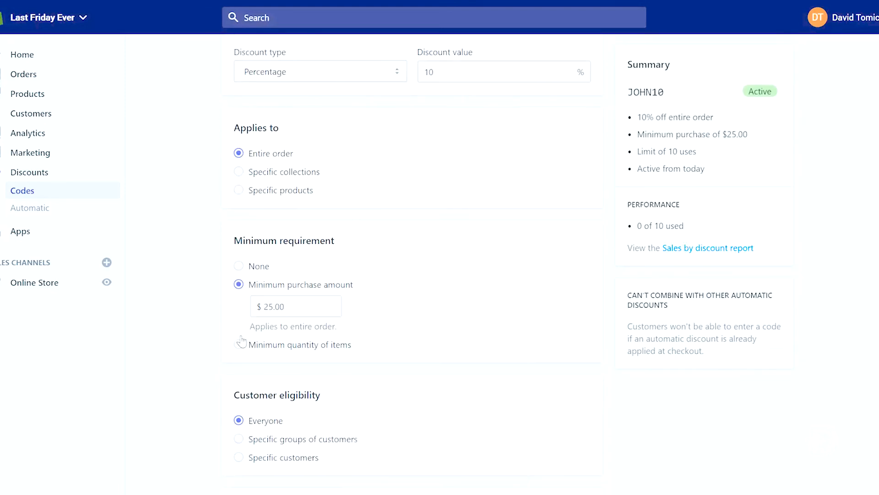
scroll(241, 342, down, 6)
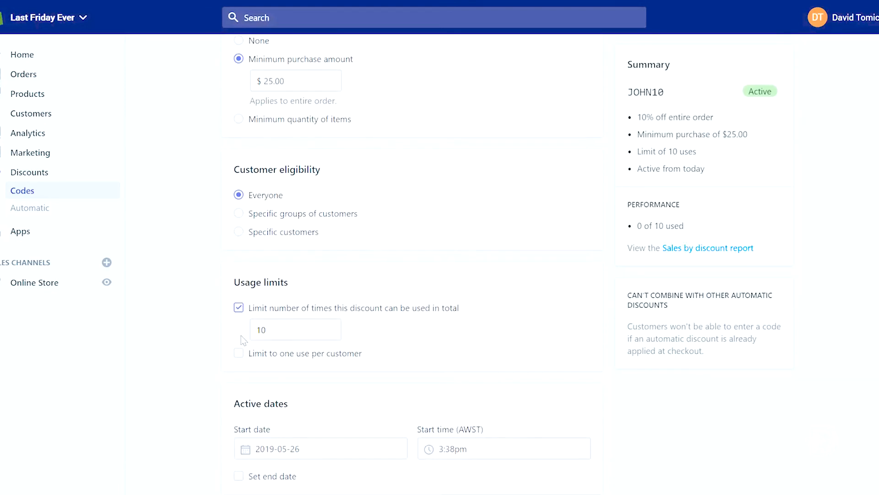
- Check the recommended apps and open the online store's current Debut theme for customization
click(71, 212)
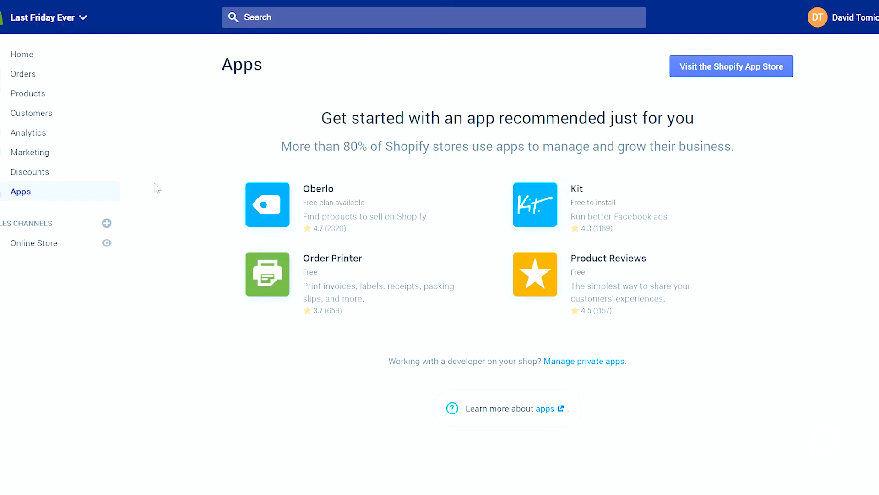
click(33, 247)
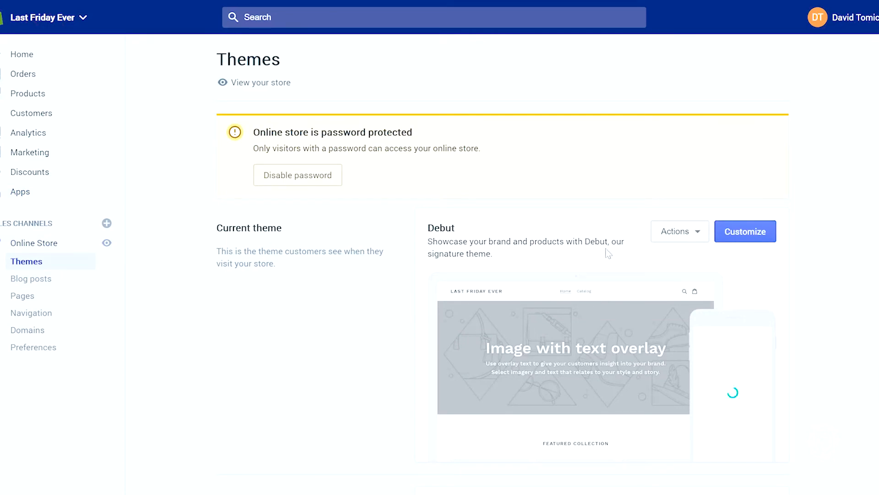
click(739, 231)
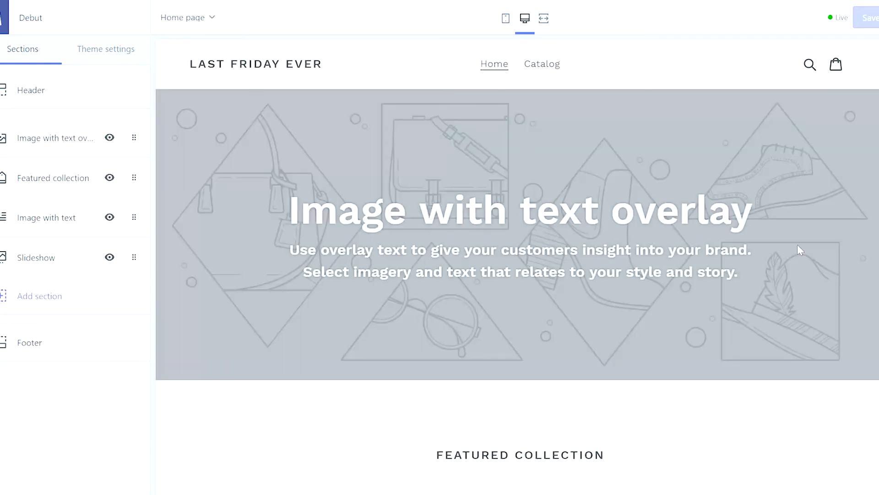
- Examine the default sections of the home page preview from the header to the footer
scroll(798, 244, down, 10)
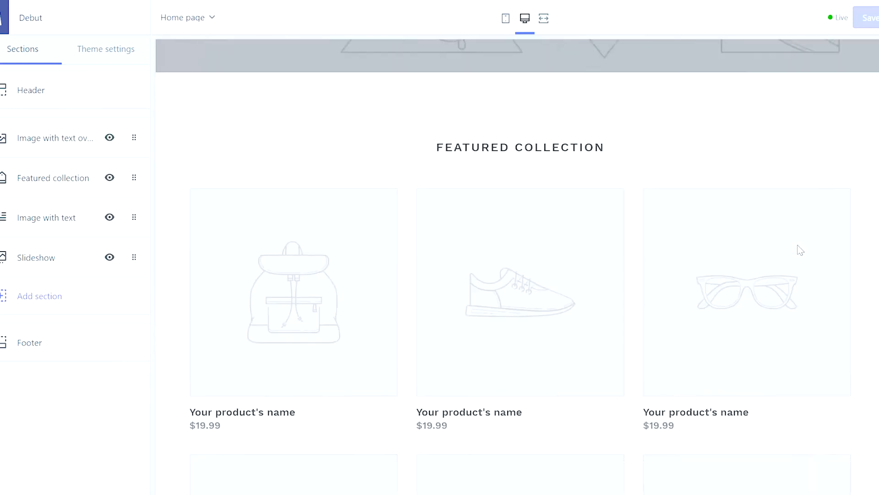
scroll(797, 246, down, 8)
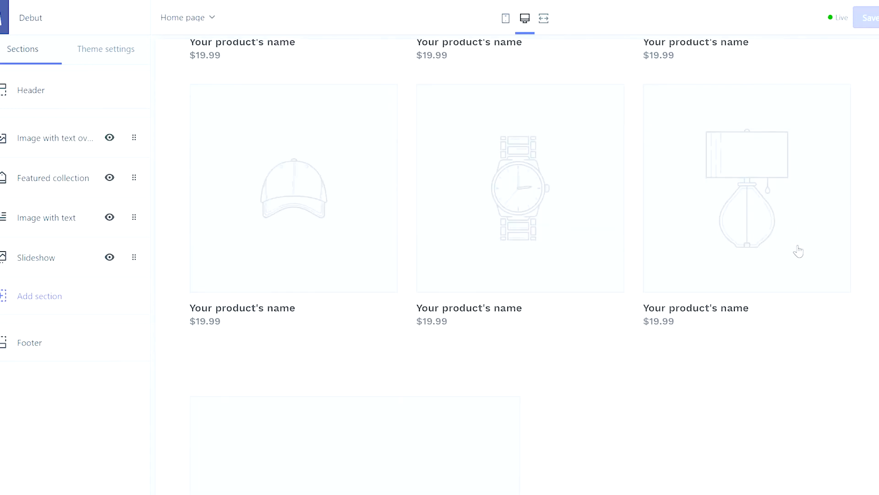
scroll(801, 250, down, 10)
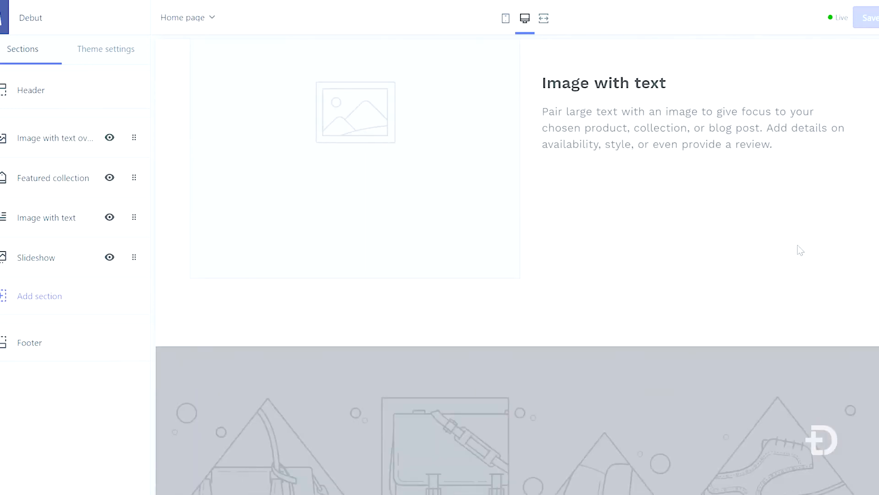
scroll(797, 246, down, 6)
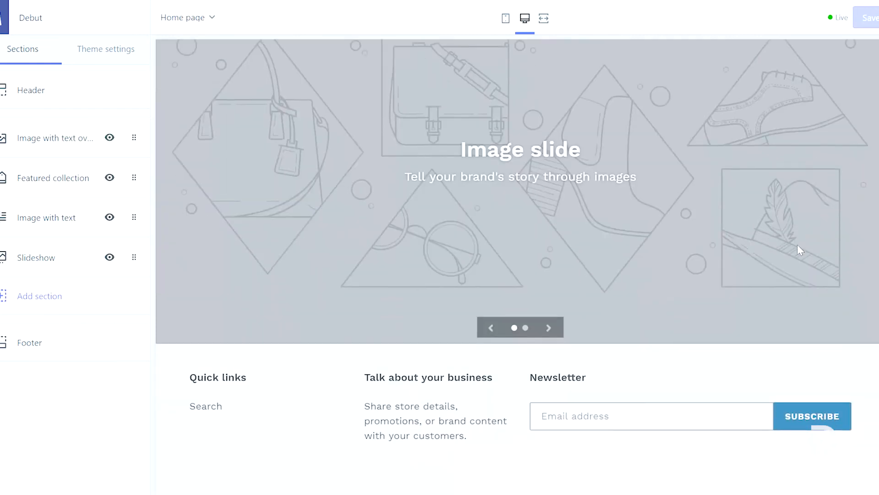
scroll(798, 244, up, 20)
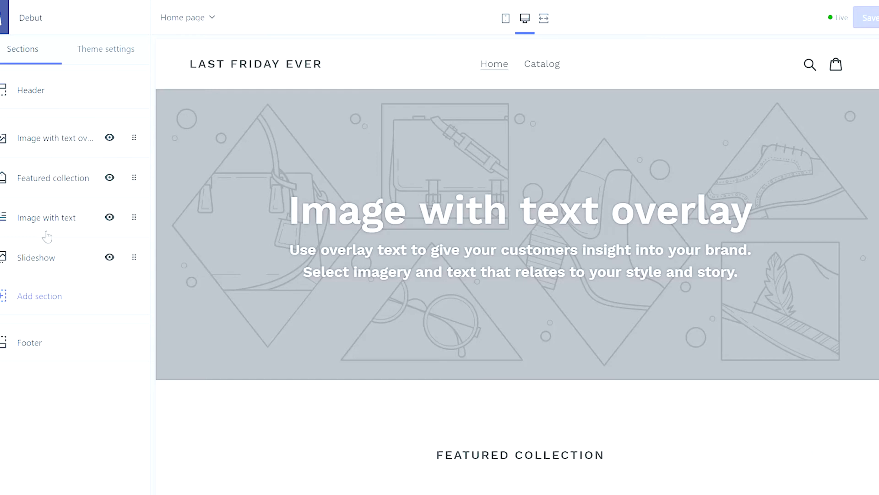
- Set the image with text overlay section's picture to the free Men's Fashion photo of a man on a bicycle
click(55, 137)
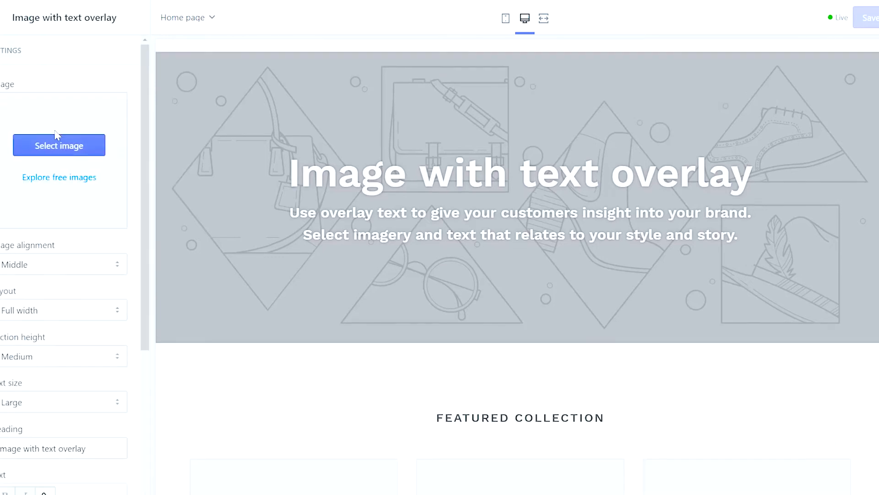
click(76, 150)
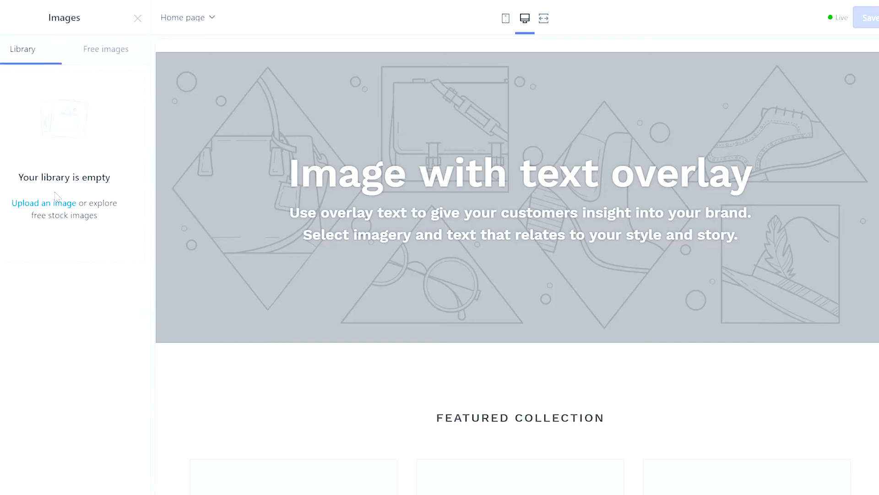
click(113, 50)
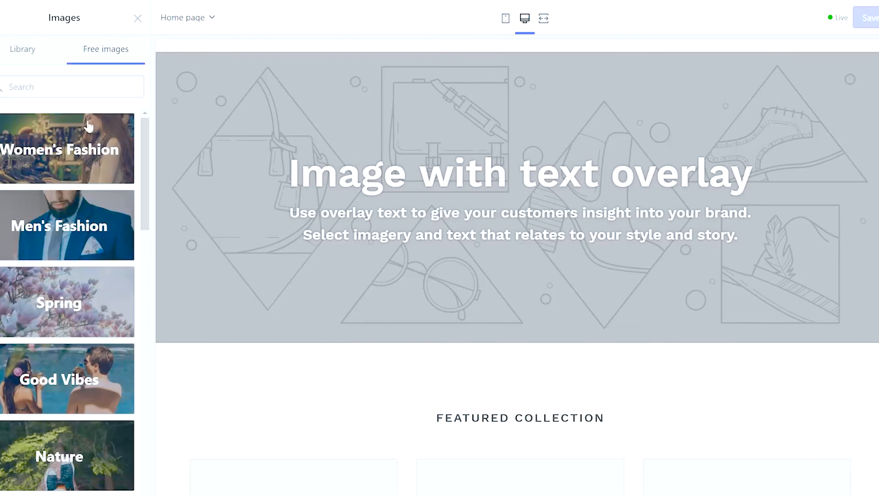
click(72, 214)
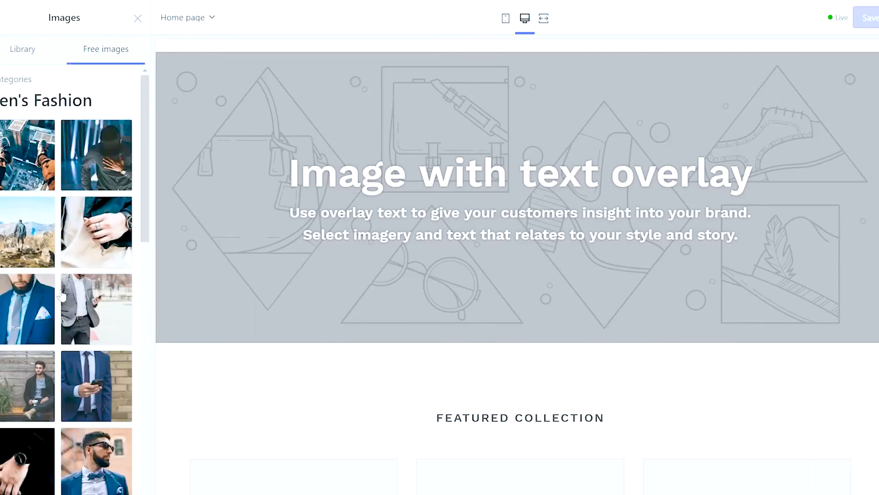
scroll(81, 363, down, 1)
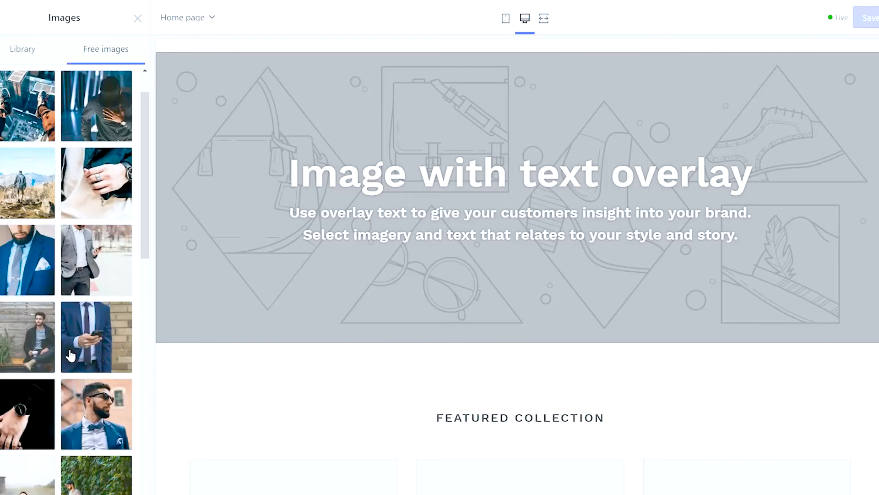
scroll(15, 393, down, 4)
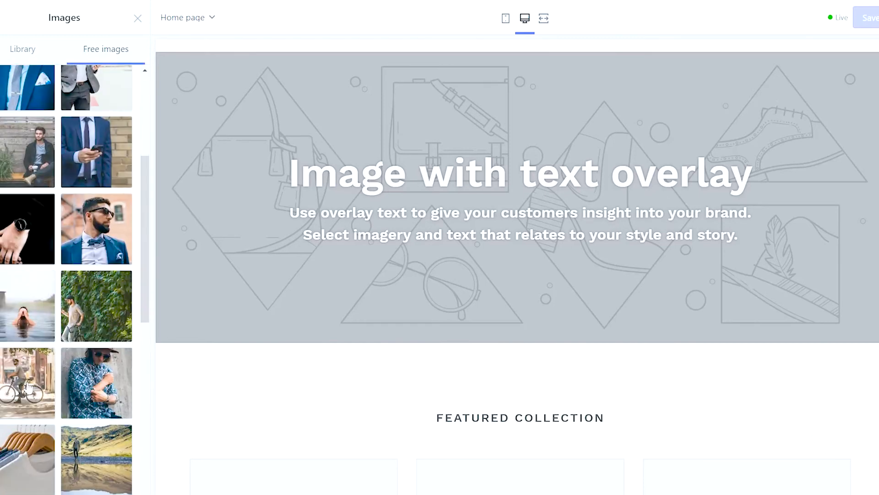
click(29, 387)
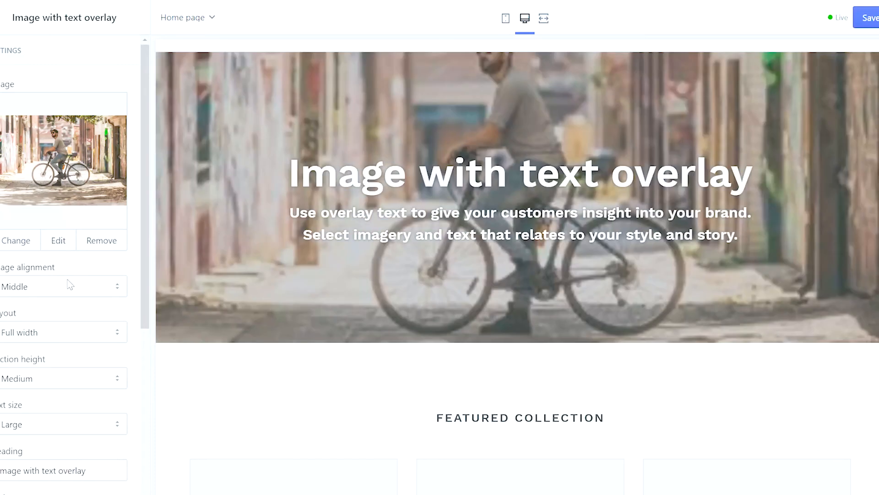
- Replace the image overlay section's heading with "Last Friday Ever"
click(51, 466)
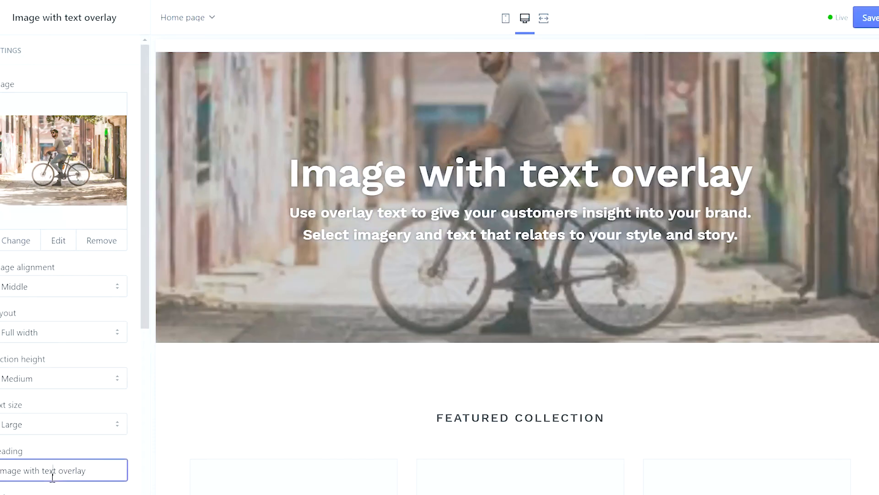
key(ctrl+a)
text(Fr)
key(BackSpace)
key(BackSpace)
text(Last fridy)
key(BackSpace)
key(BackSpace)
key(BackSpace)
key(BackSpace)
key(BackSpace)
text(Friday Ever)
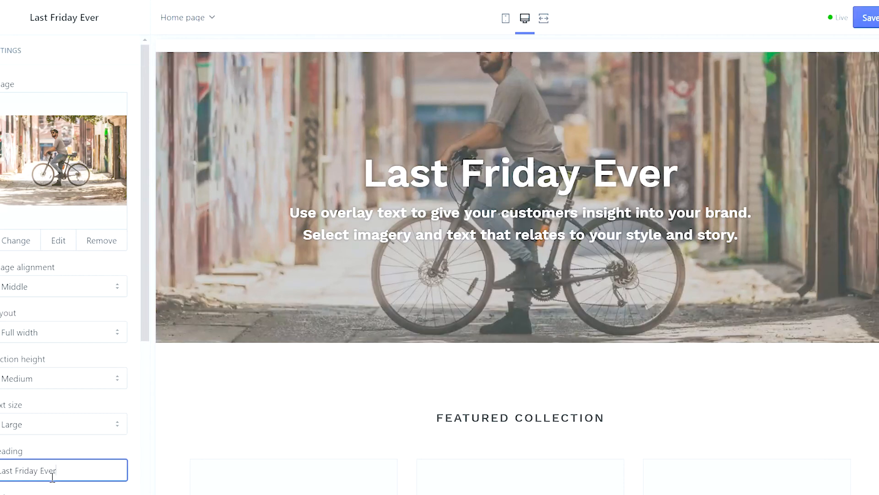
- Replace the text under the banner heading with "No more work weeks, just adventure." and return to the section list
scroll(52, 462, down, 2)
triple_click(50, 466)
text(No)
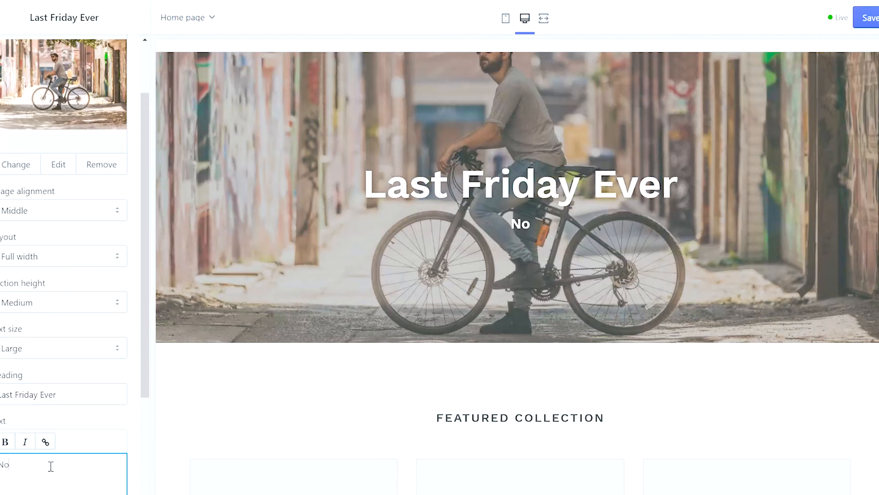
text( more work weeks, )
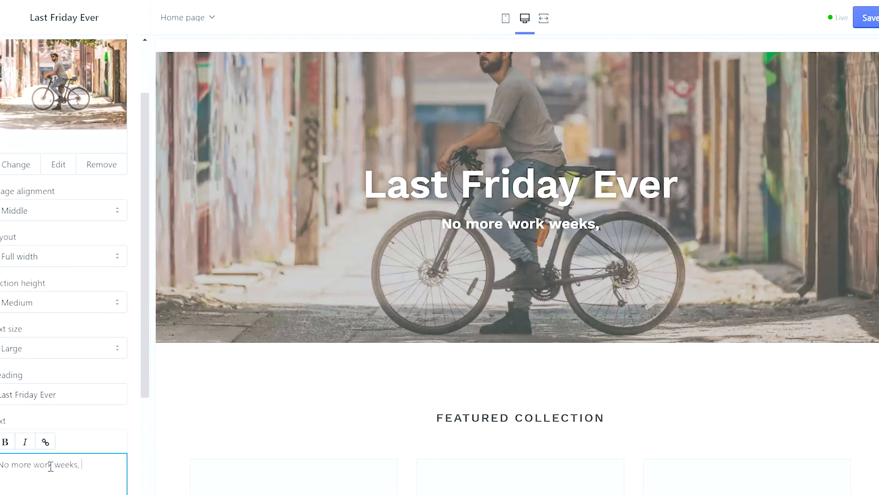
text(just adventure)
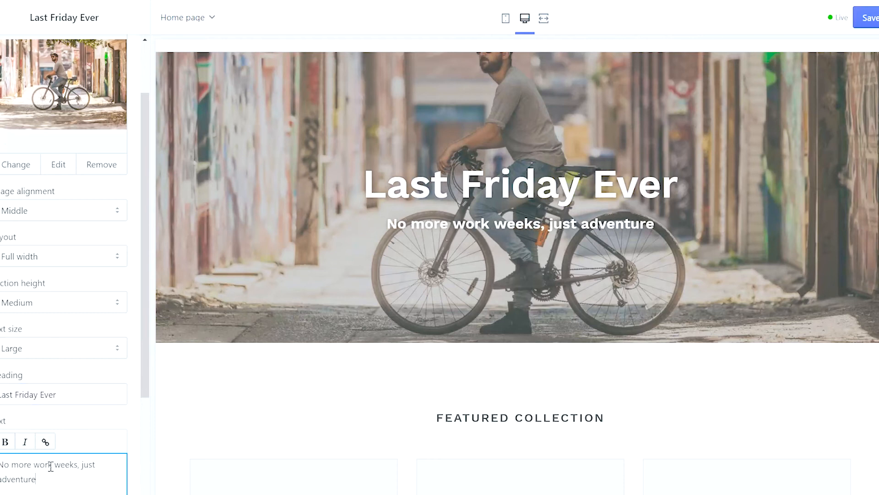
text(.)
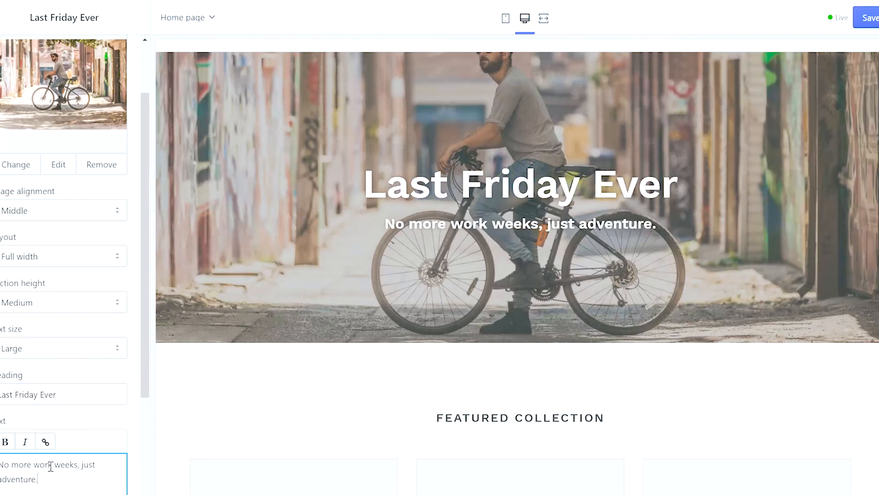
scroll(50, 466, down, 2)
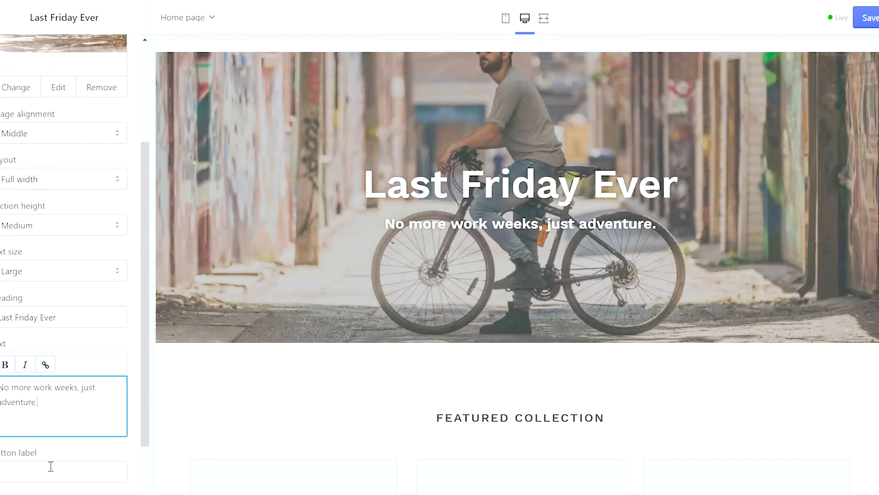
scroll(51, 466, up, 2)
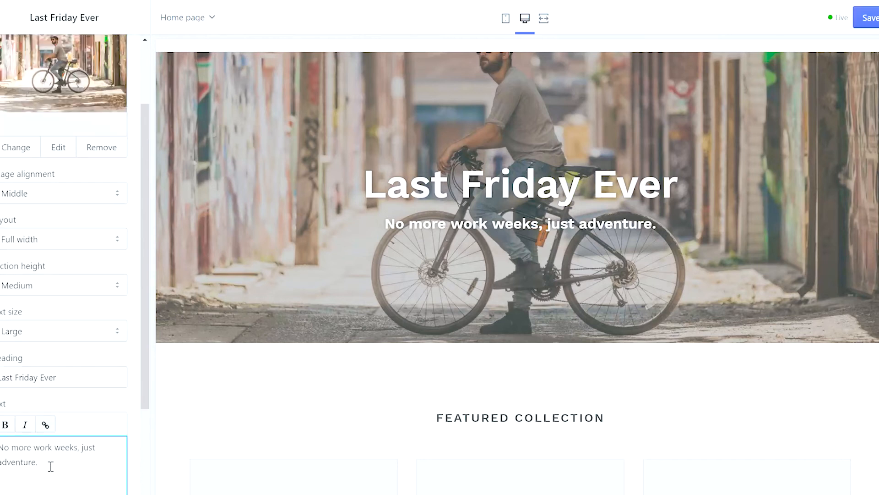
scroll(50, 465, down, 3)
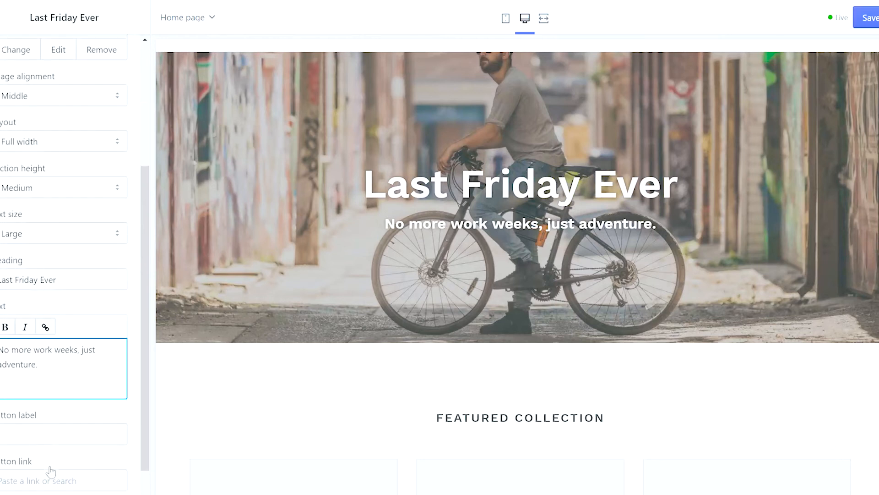
scroll(51, 470, down, 1)
scroll(53, 470, up, 5)
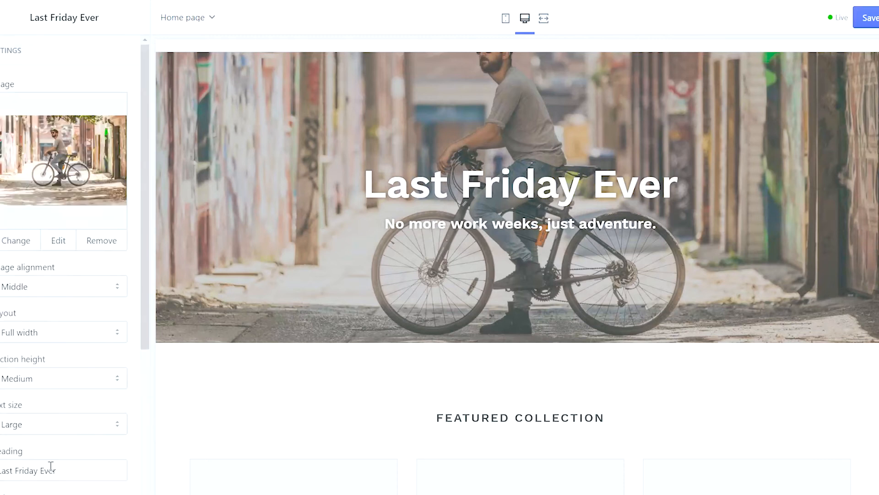
click(1, 18)
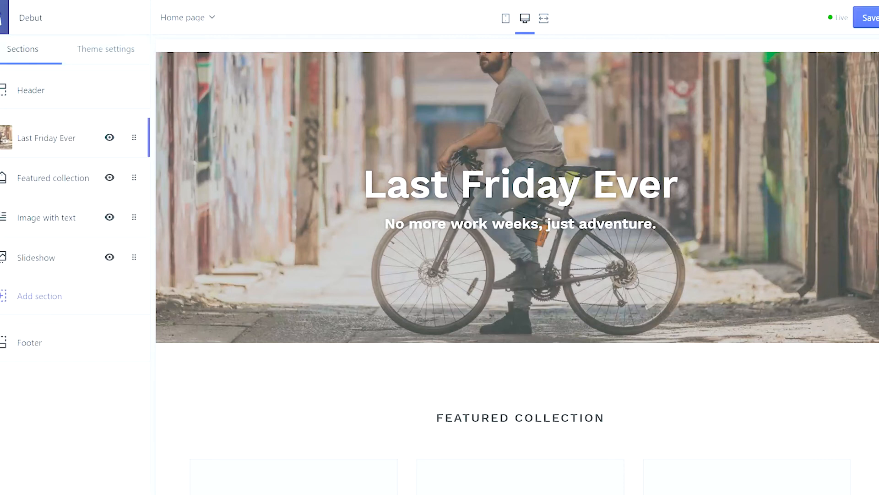
- Change the Featured collection section to show the Last Friday Collection
scroll(247, 298, down, 5)
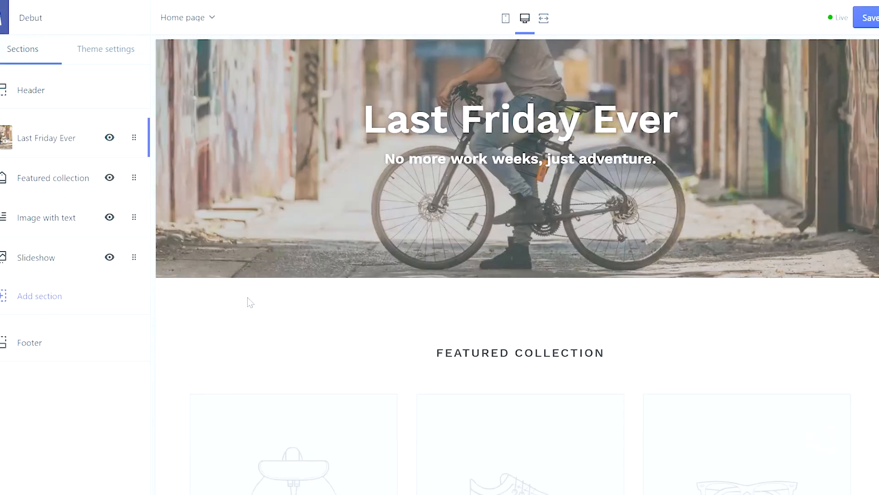
scroll(248, 302, down, 6)
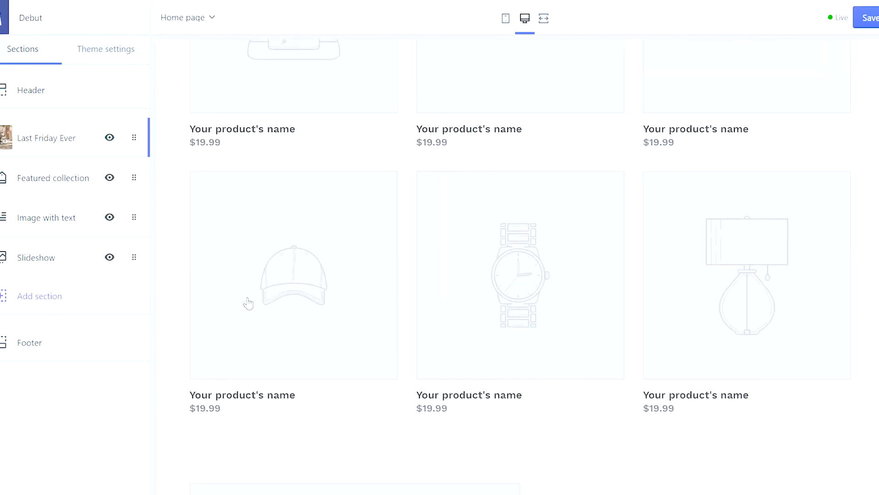
click(73, 191)
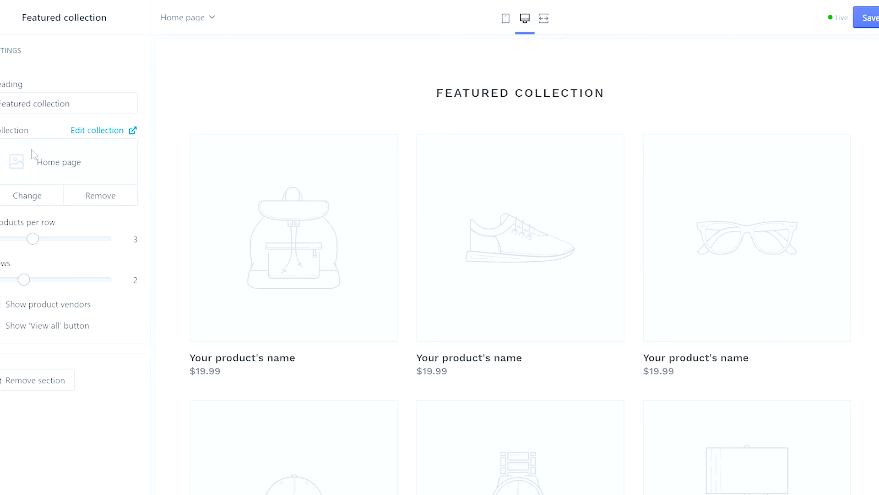
click(28, 196)
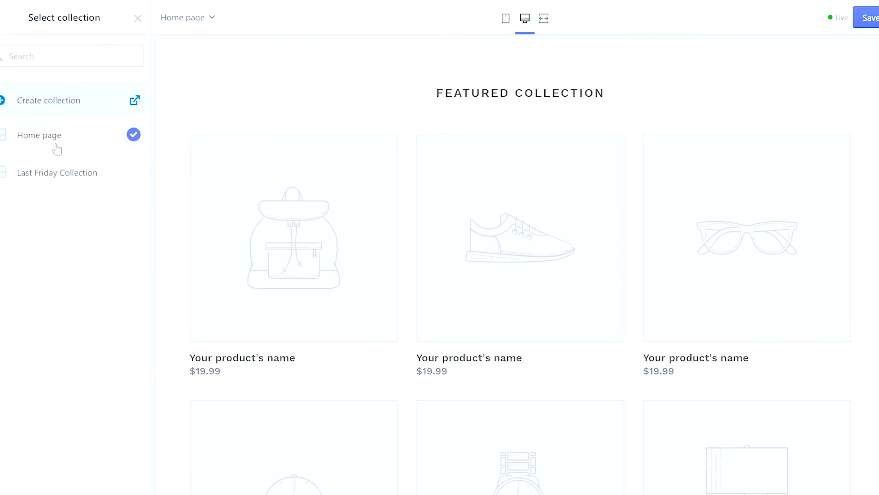
click(51, 179)
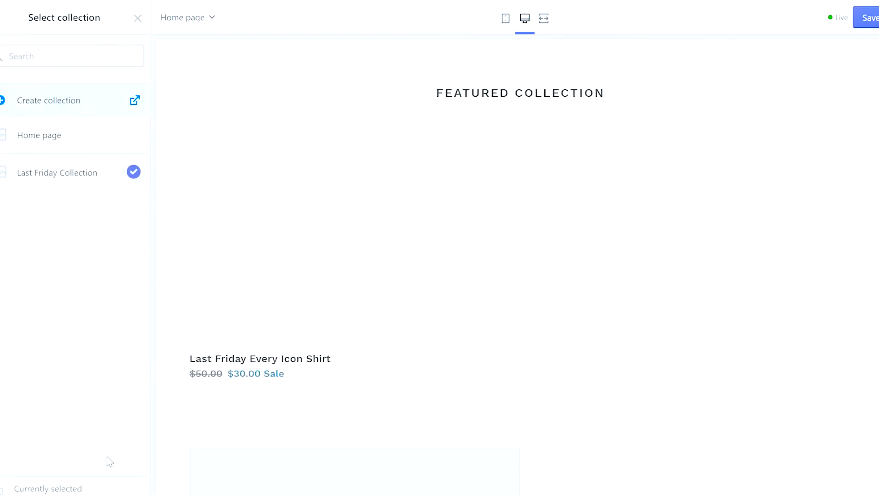
click(114, 490)
- Check the featured collection and its surrounding sections in the home page preview, and return to the section list
scroll(329, 266, up, 7)
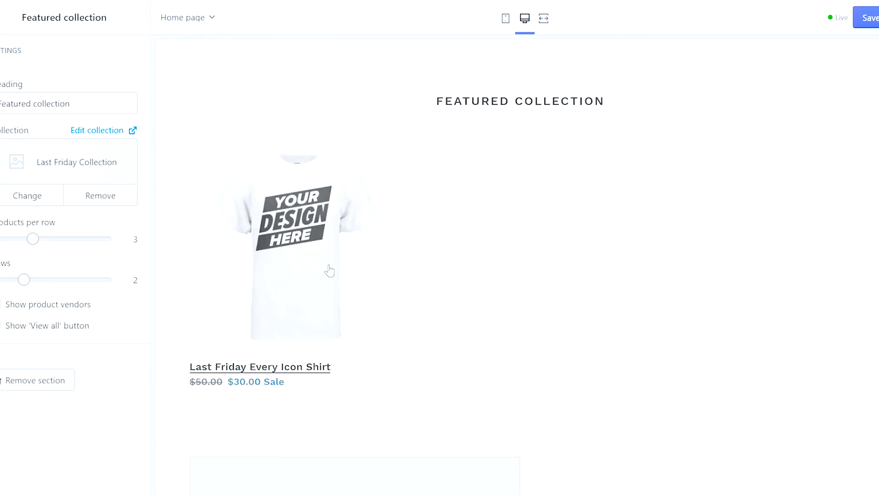
scroll(329, 265, down, 6)
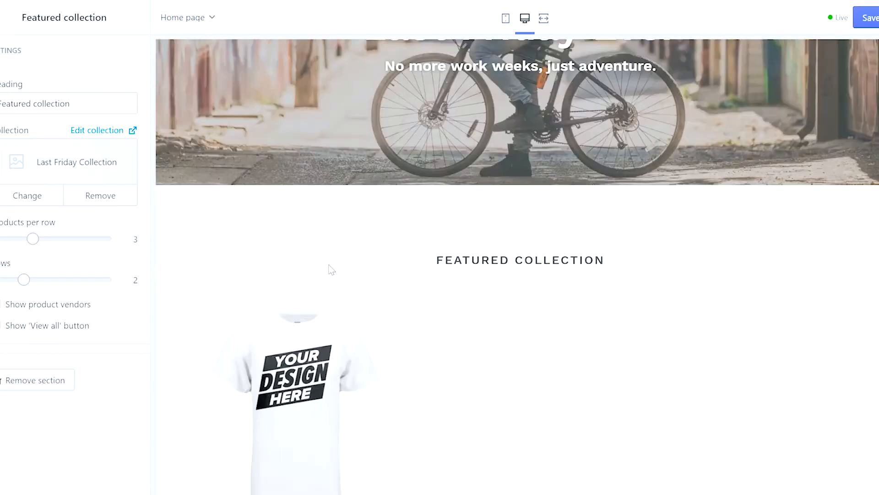
scroll(329, 269, down, 4)
scroll(329, 270, down, 1)
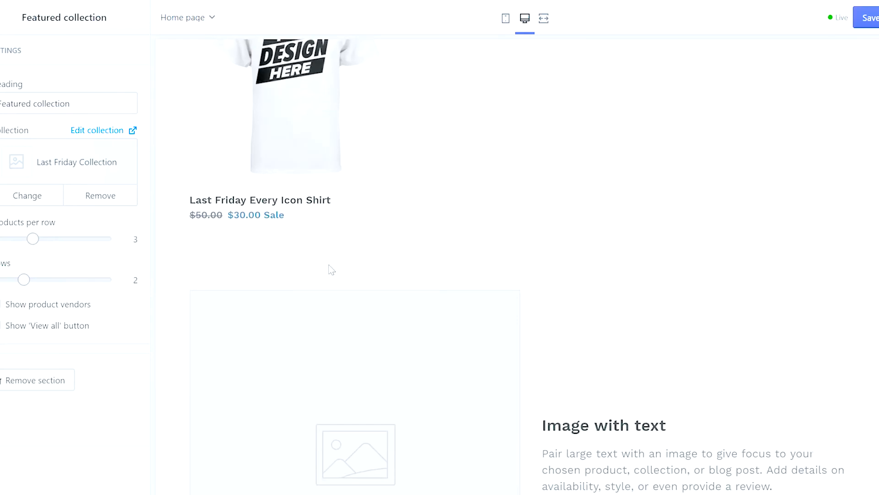
scroll(332, 270, down, 2)
scroll(331, 269, up, 11)
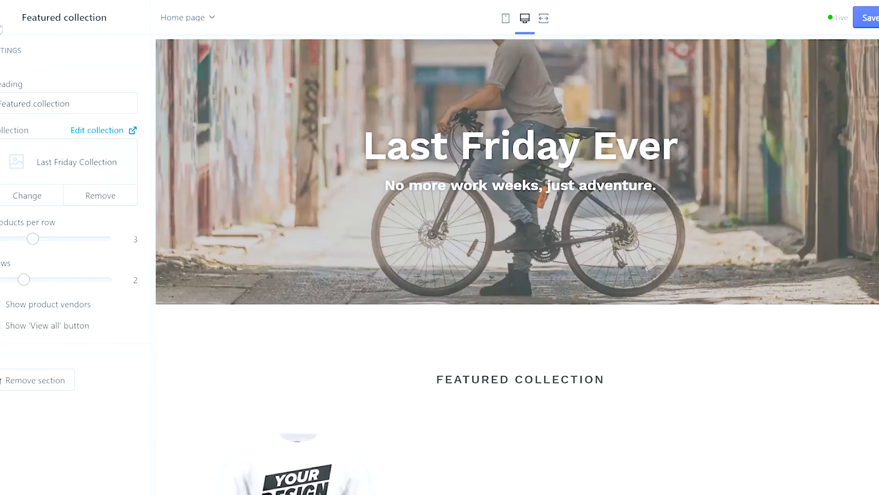
click(0, 23)
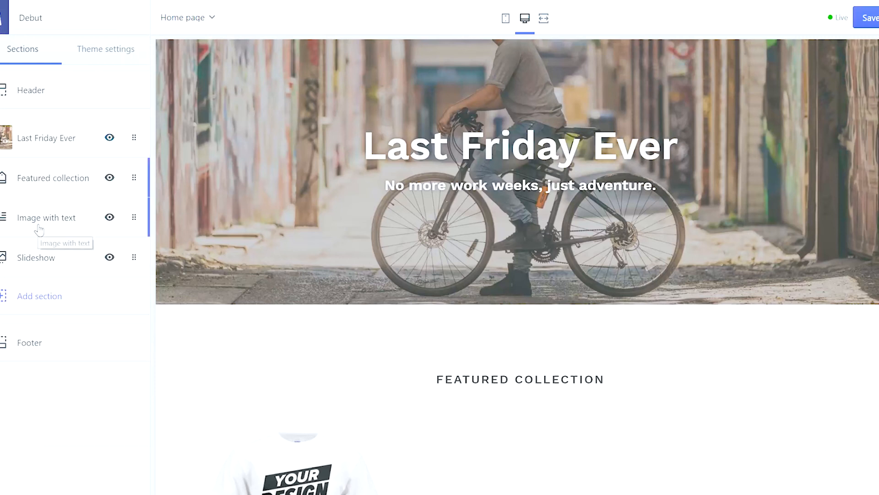
- Add a Logo list section to the home page and move it directly below the Last Friday Ever banner
click(50, 305)
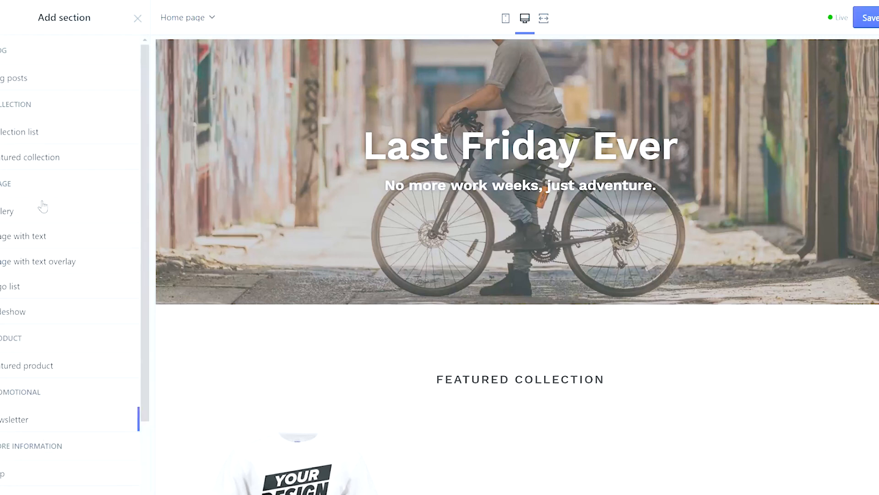
mouse_move(49, 77)
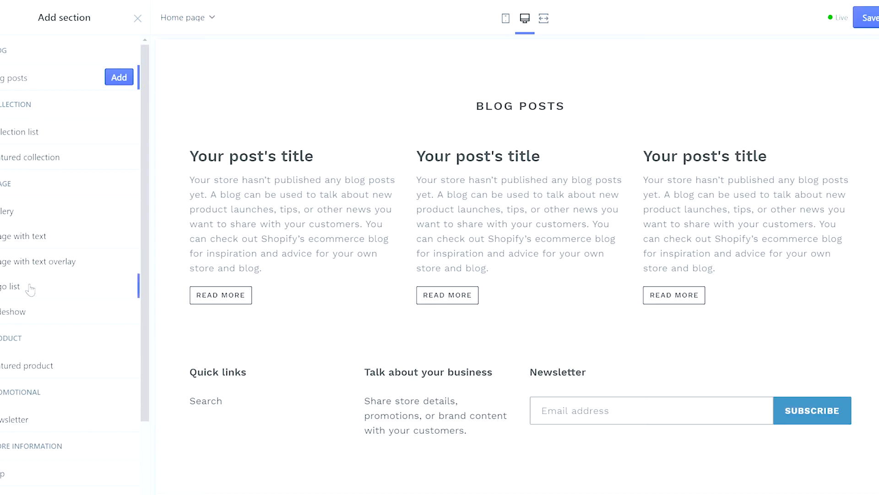
mouse_move(30, 288)
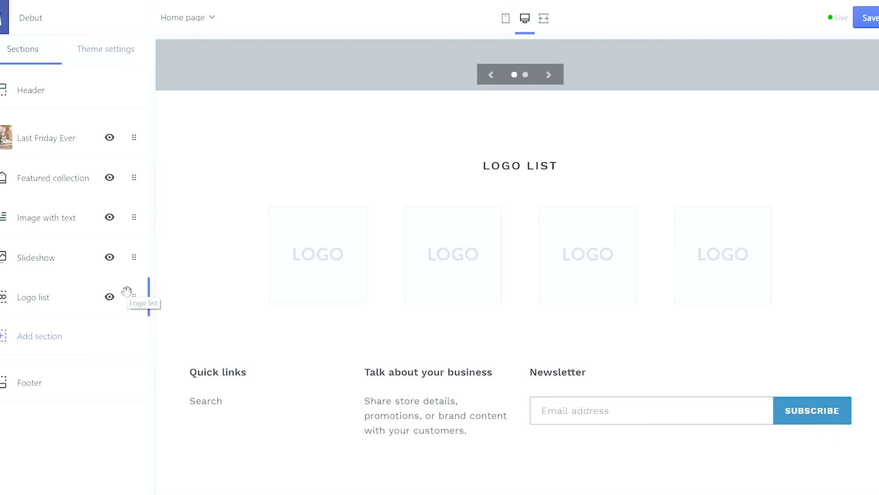
drag(127, 291, 123, 177)
- Examine the home page preview from the header to the image with text section to check the new section order
scroll(247, 161, up, 6)
scroll(248, 161, down, 1)
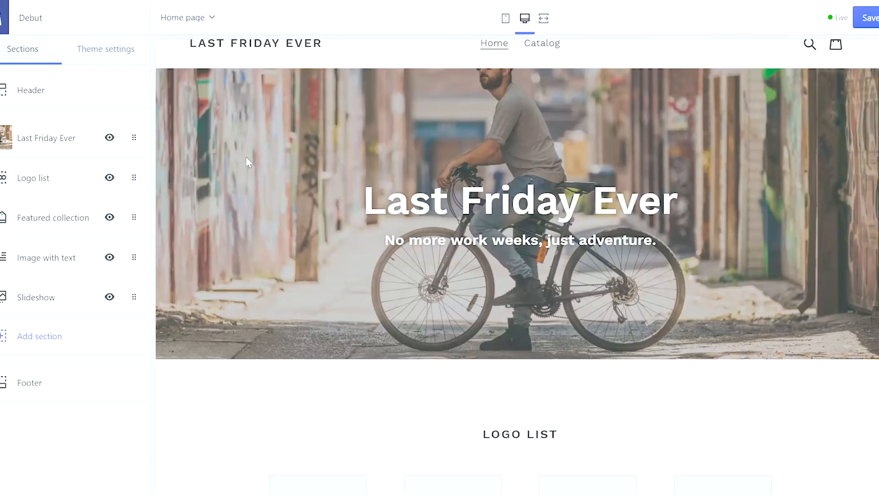
scroll(246, 158, down, 3)
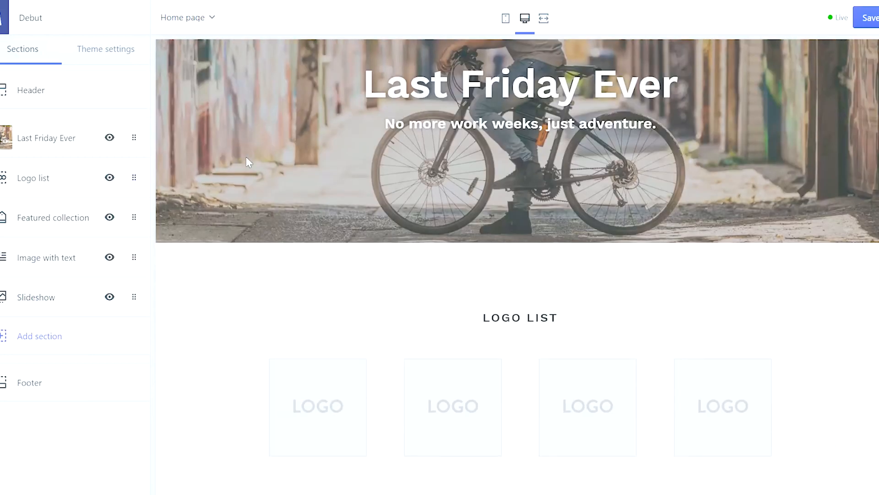
scroll(246, 158, down, 9)
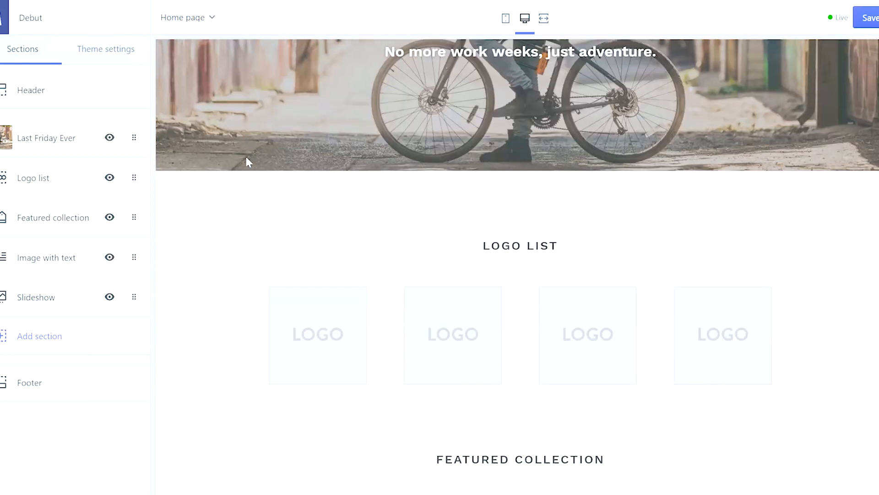
scroll(249, 162, down, 11)
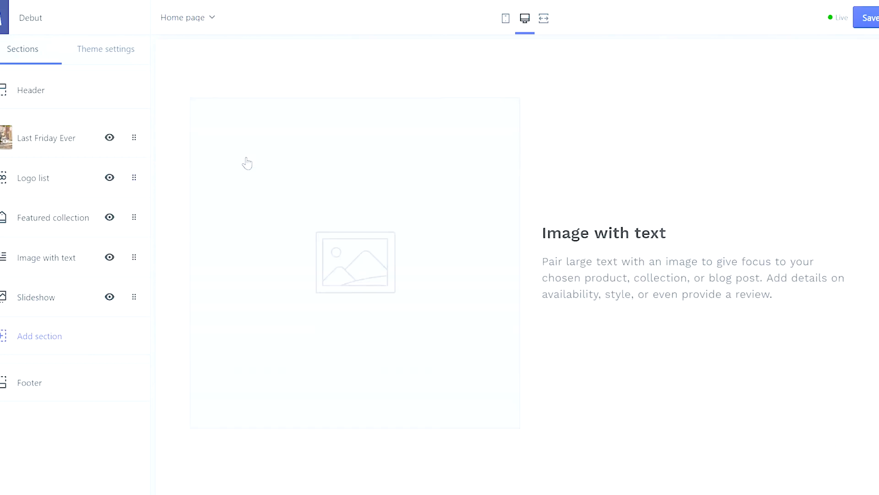
scroll(249, 163, up, 1)
scroll(247, 157, up, 20)
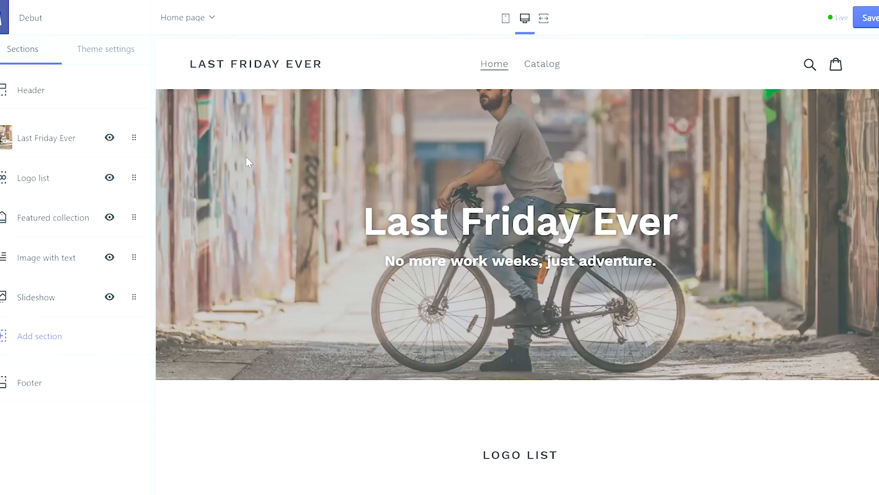
scroll(311, 185, down, 1)
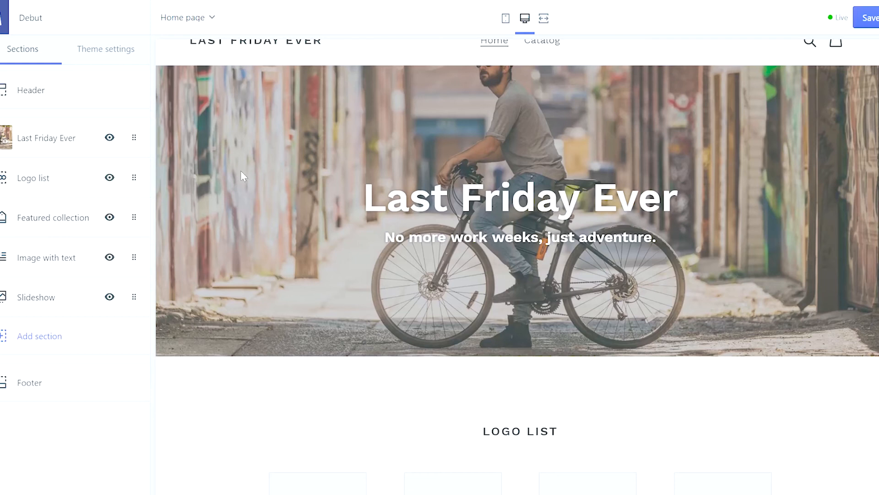
- Set the theme's sale price text color to pure red, #FF0000
click(108, 59)
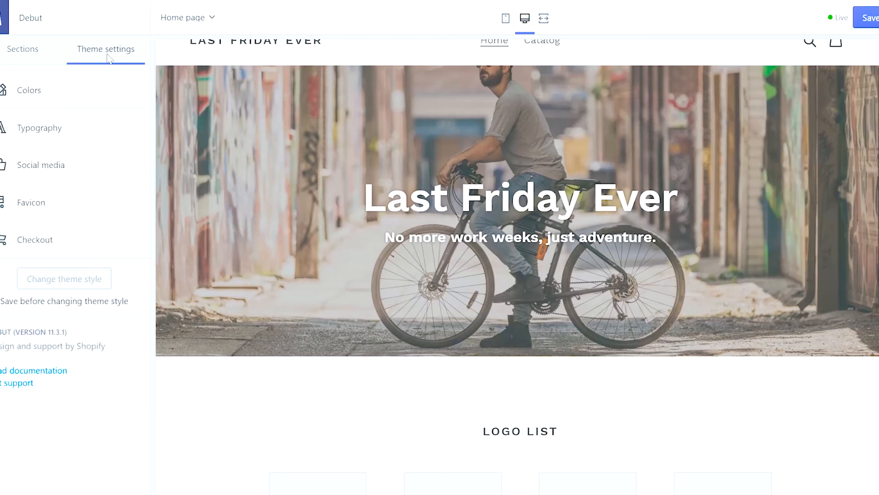
click(55, 105)
scroll(161, 246, up, 1)
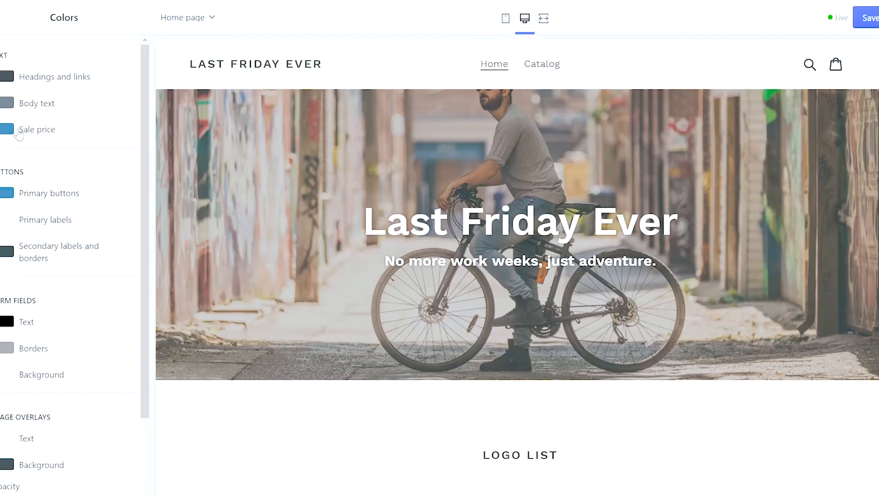
click(3, 129)
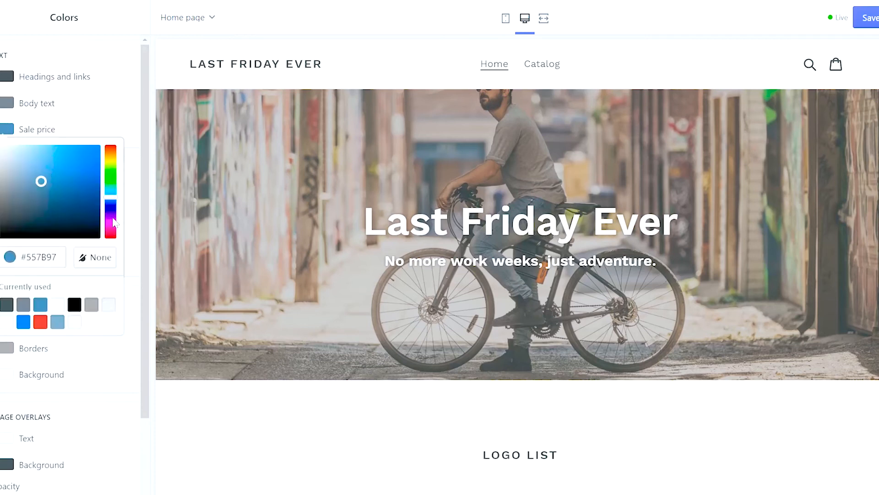
drag(114, 223, 109, 144)
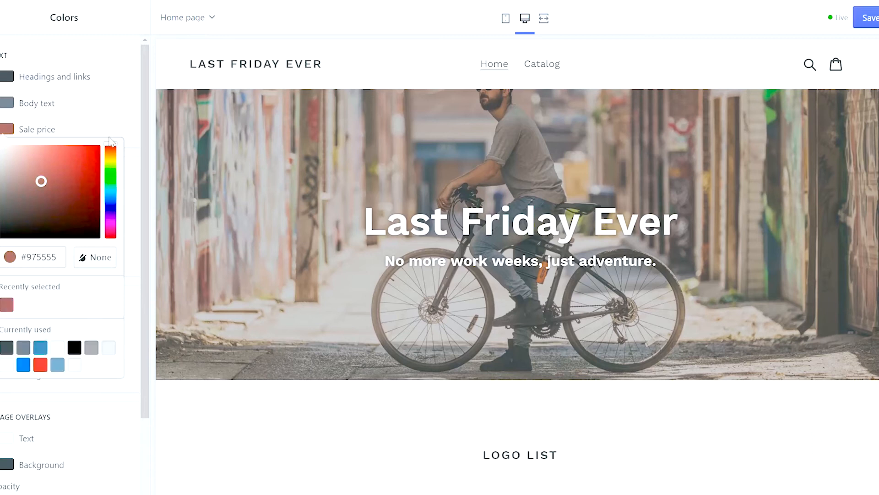
drag(48, 187, 111, 137)
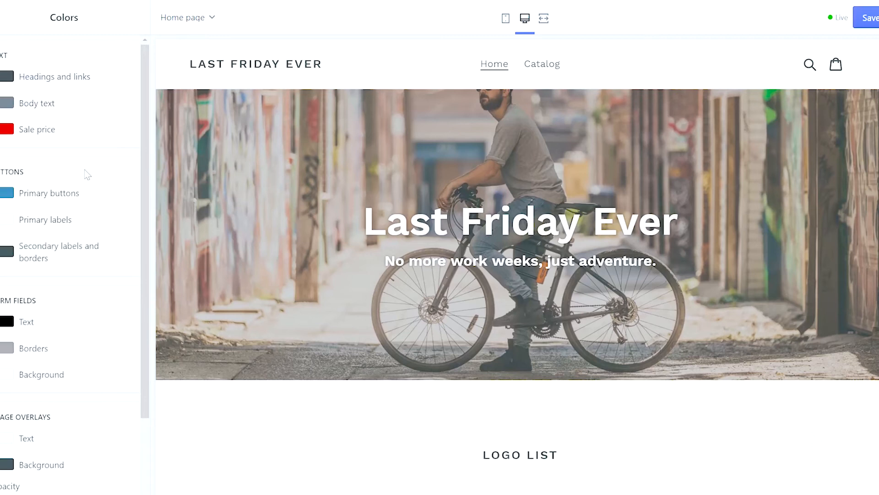
- Set the primary buttons color to the dark gray already used in the theme, #3D4246
click(64, 192)
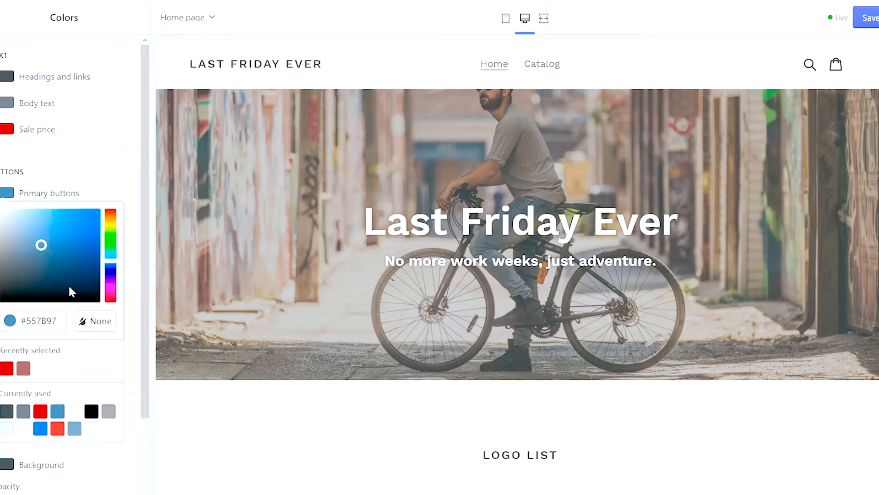
click(6, 411)
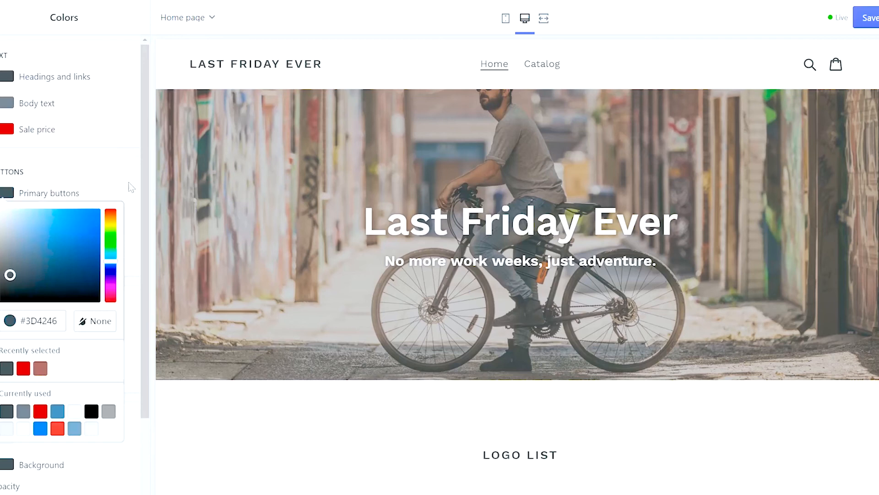
click(131, 187)
- Try the blue #197BBD as the sale price color on the shirt listing and restore the red #FF0000
scroll(265, 332, down, 10)
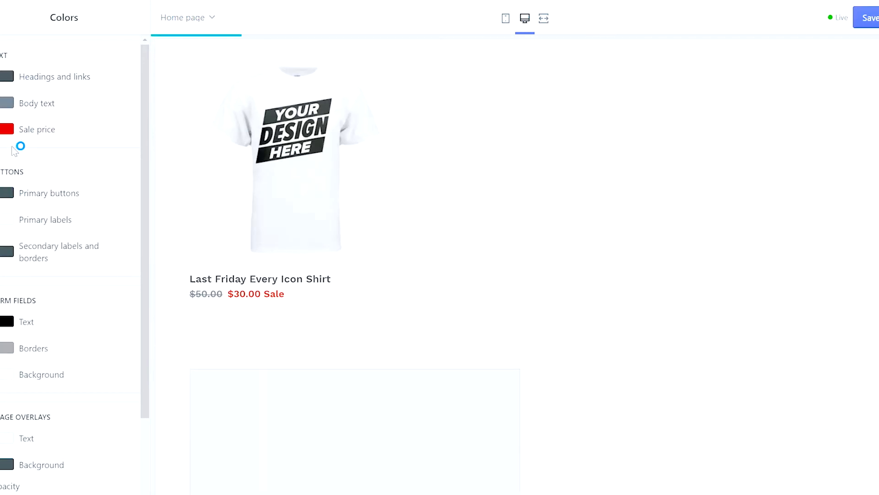
click(8, 133)
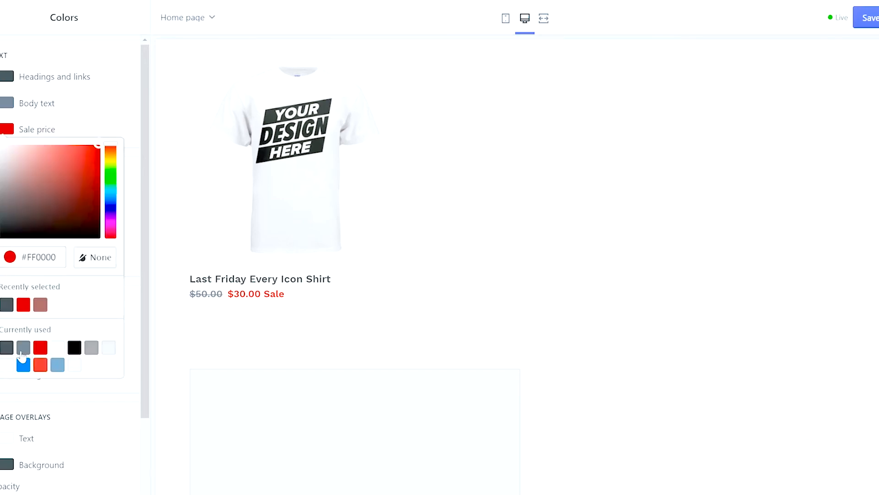
click(24, 365)
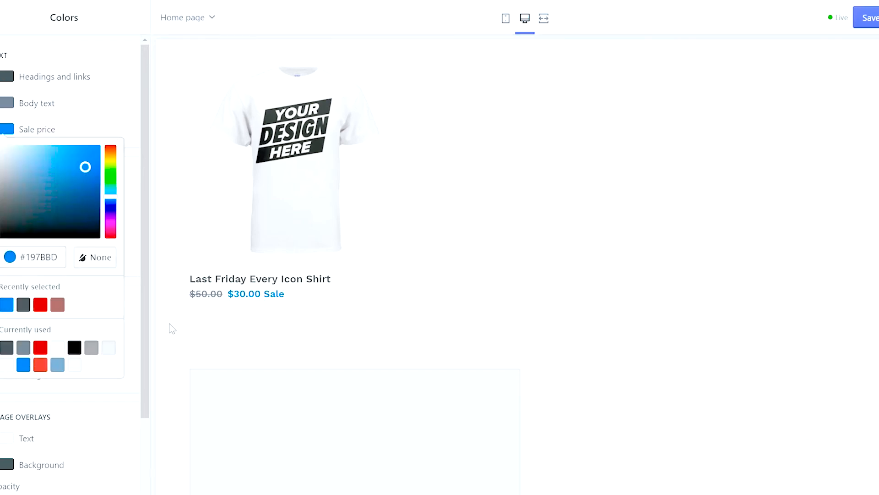
click(41, 306)
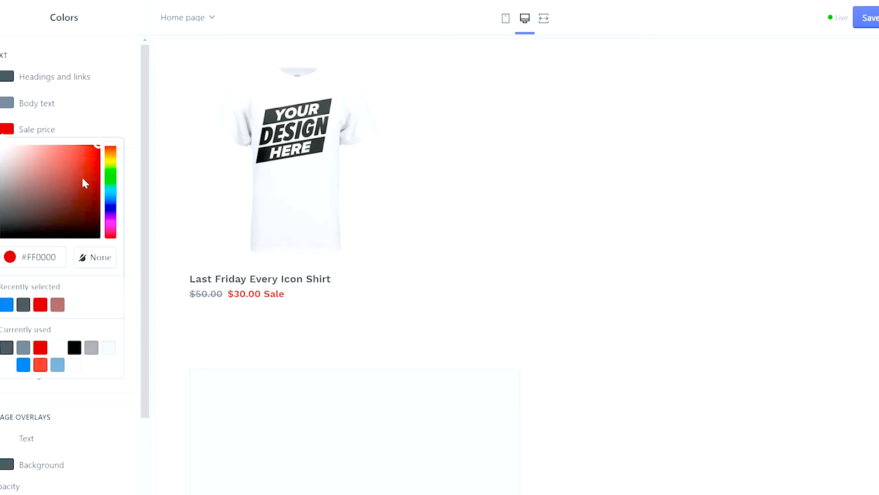
click(120, 121)
- Look over the remaining color settings, return to the theme settings list and save the theme changes
scroll(84, 268, down, 3)
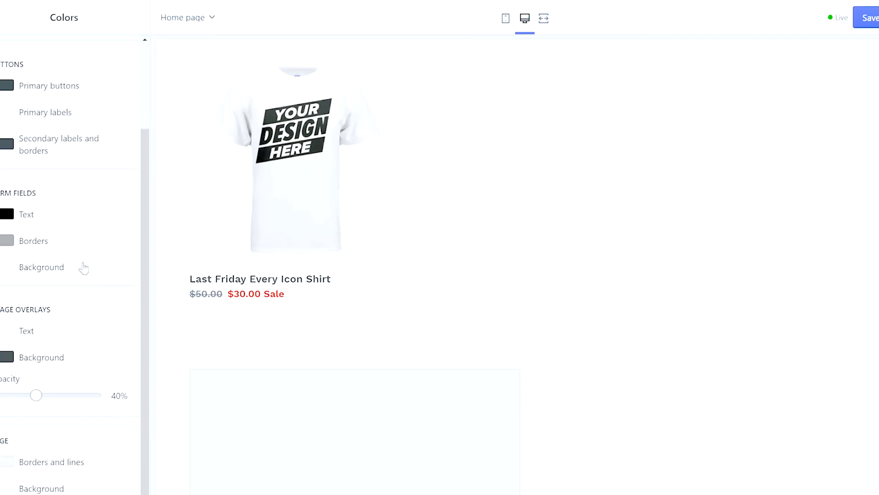
scroll(84, 268, up, 3)
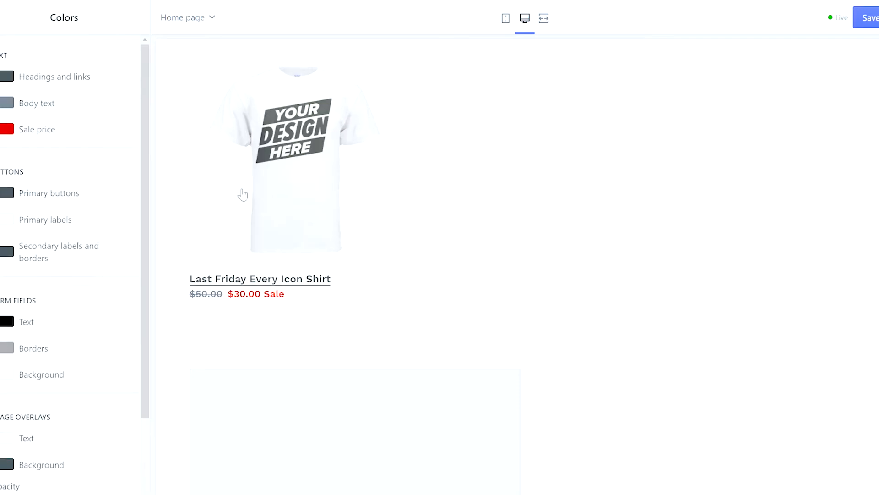
scroll(241, 192, up, 10)
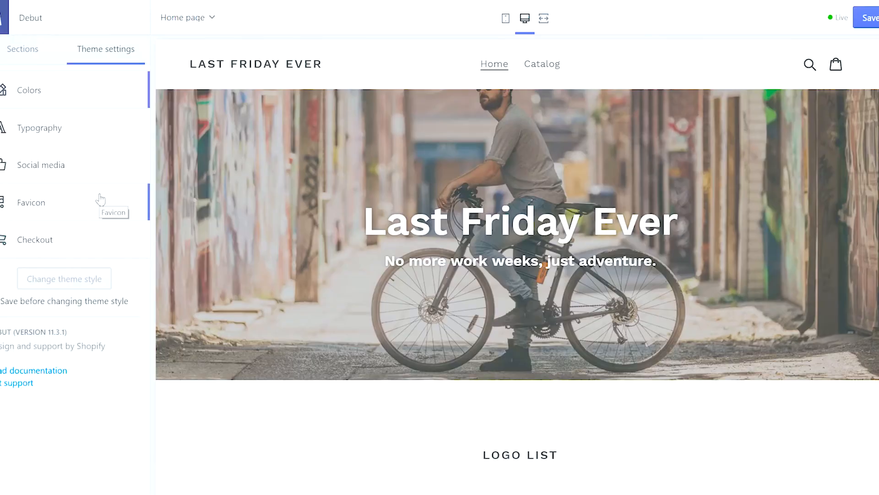
click(2, 18)
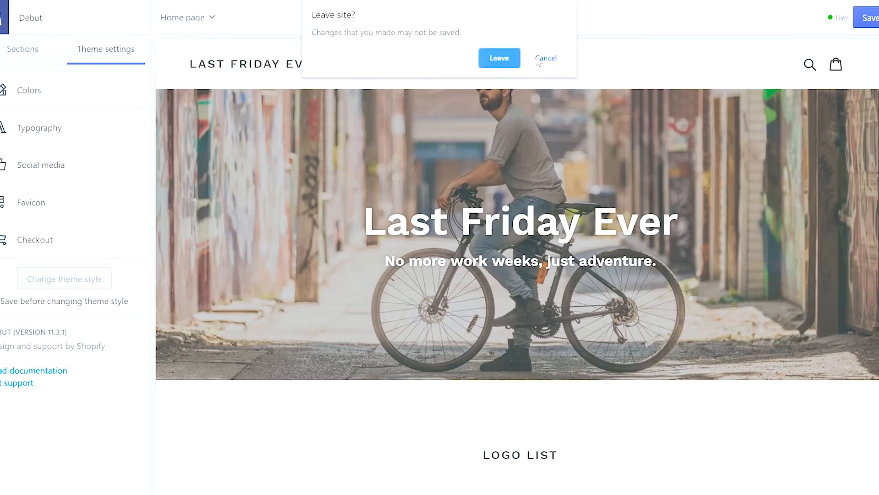
click(545, 58)
click(870, 18)
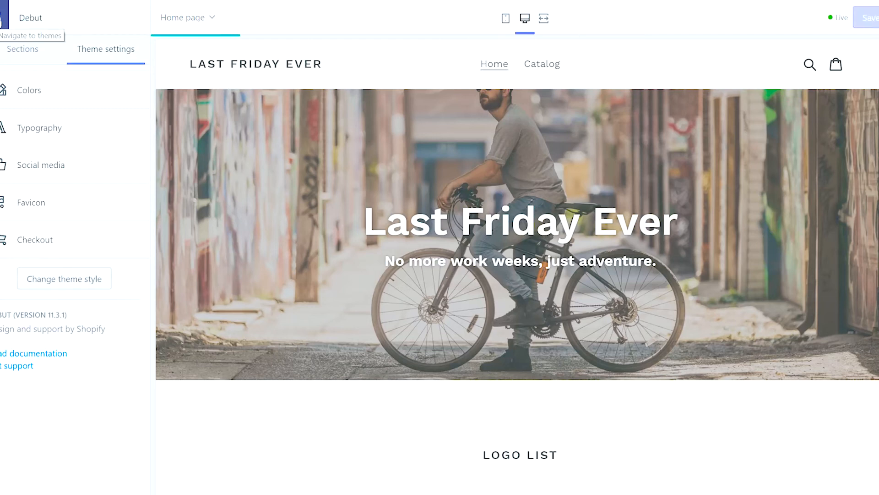
- Leave the theme editor and examine the store's domain options, including the page for buying a new domain
click(3, 20)
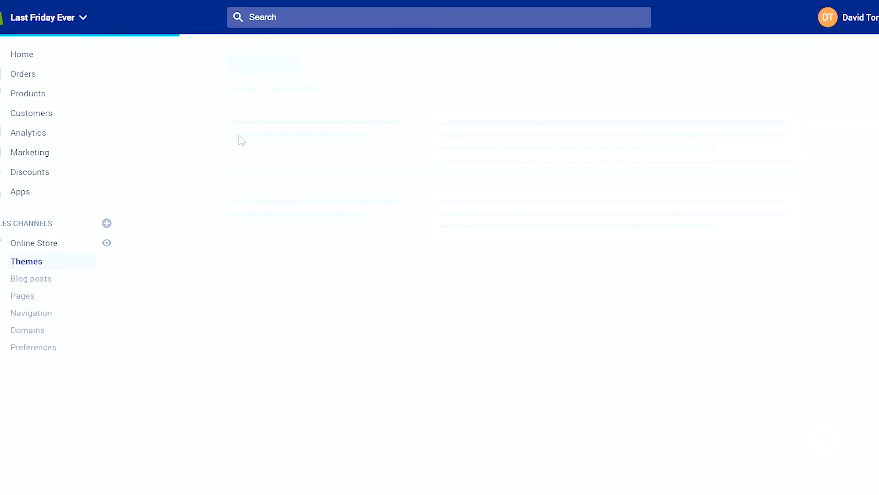
click(48, 60)
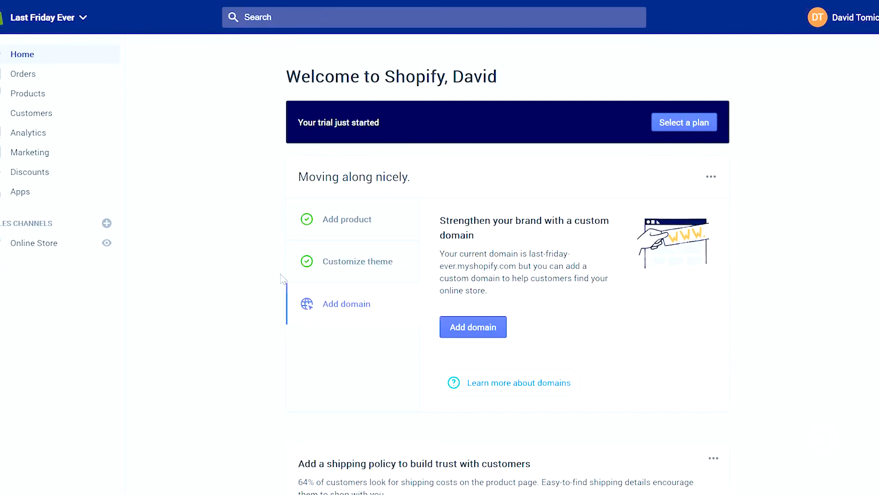
scroll(283, 279, down, 1)
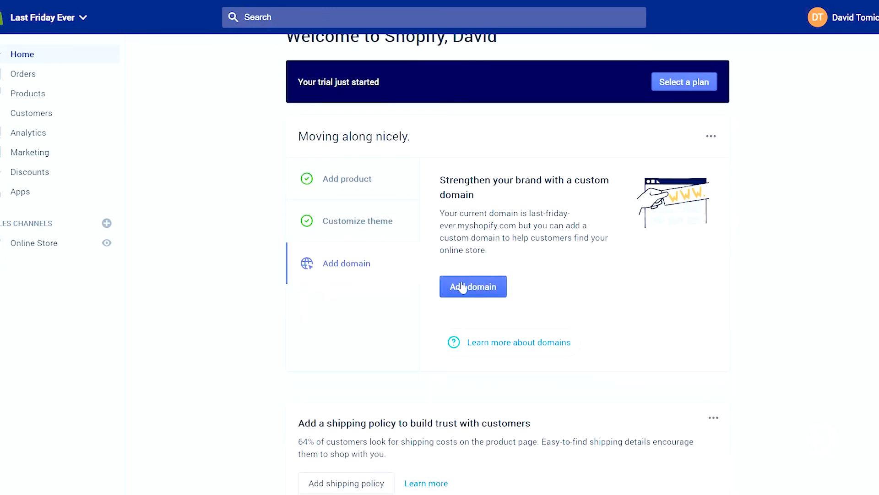
click(463, 286)
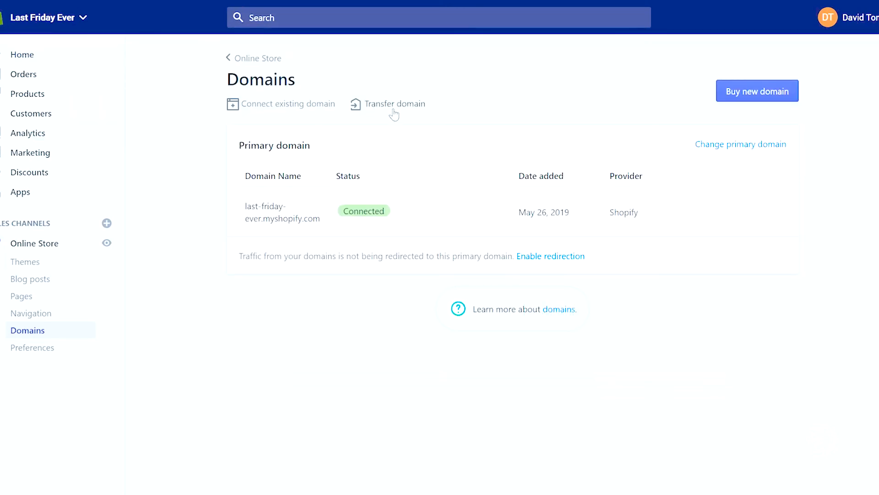
click(728, 92)
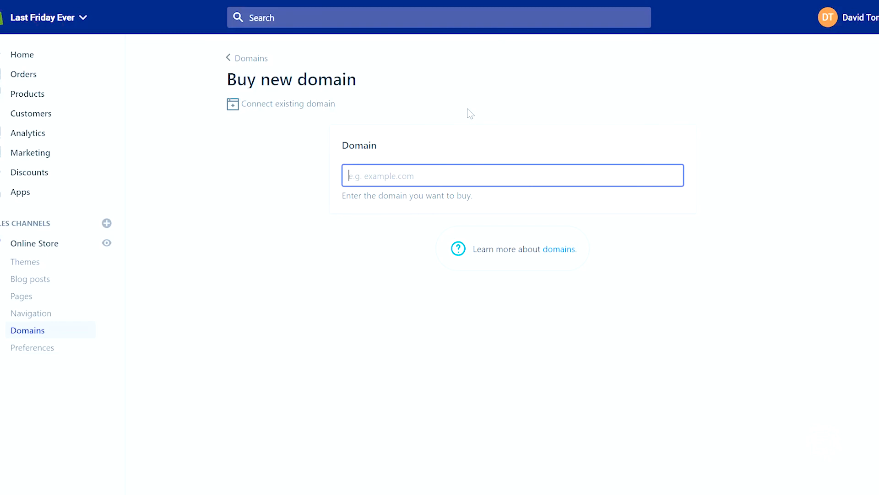
- Add a "Mens" item linked to the Last Friday Collection to the store's main navigation menu
click(50, 314)
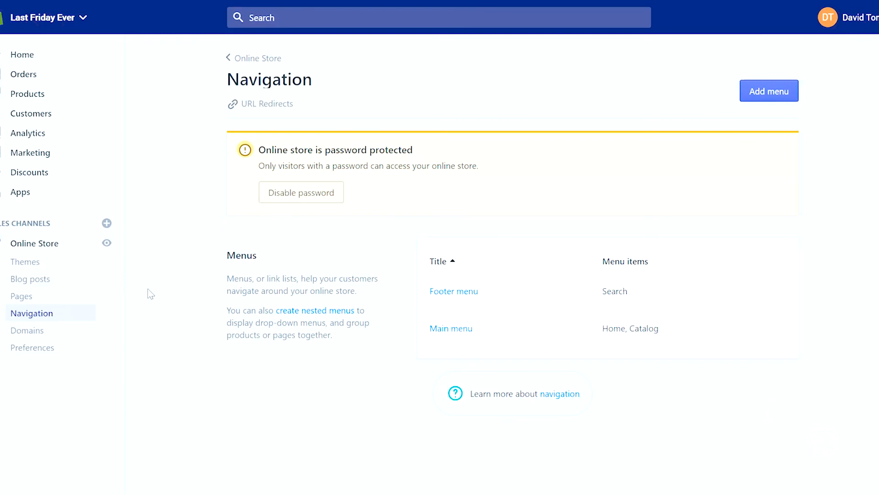
click(459, 329)
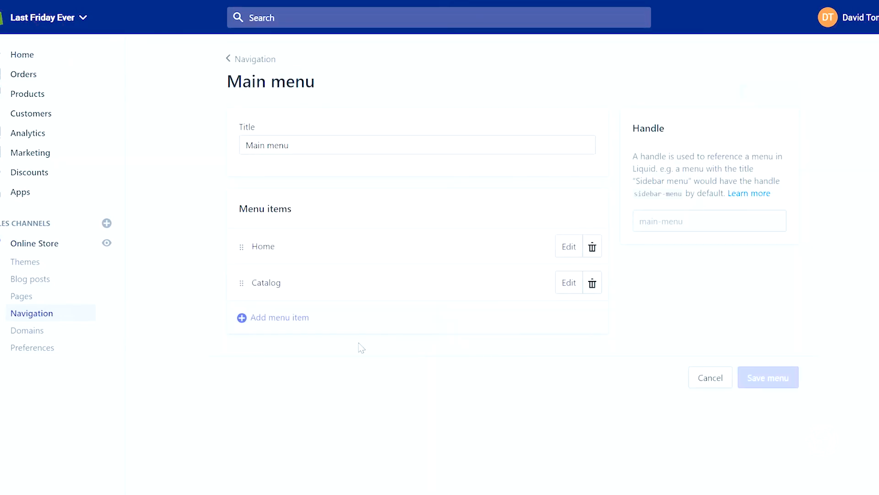
click(272, 326)
text(Mens)
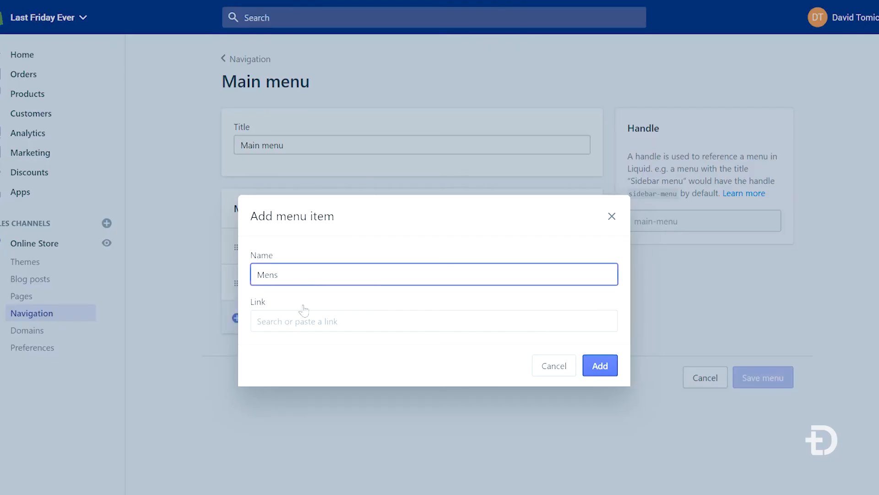
click(301, 320)
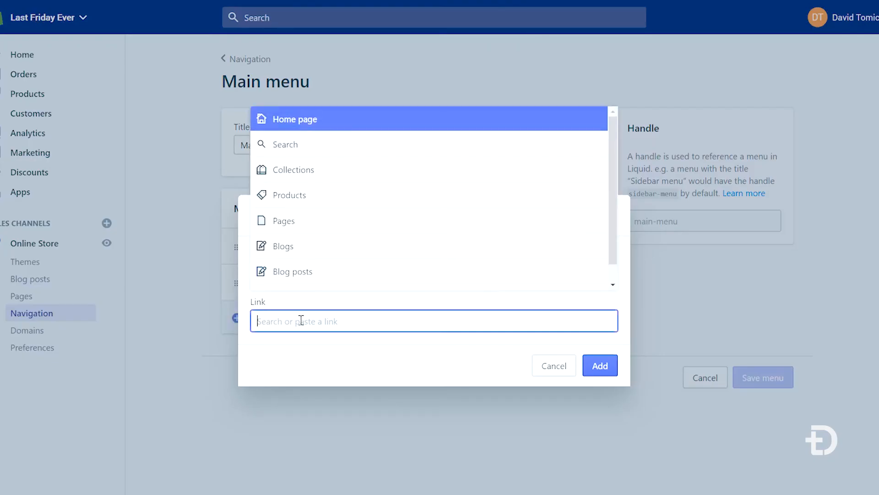
click(340, 177)
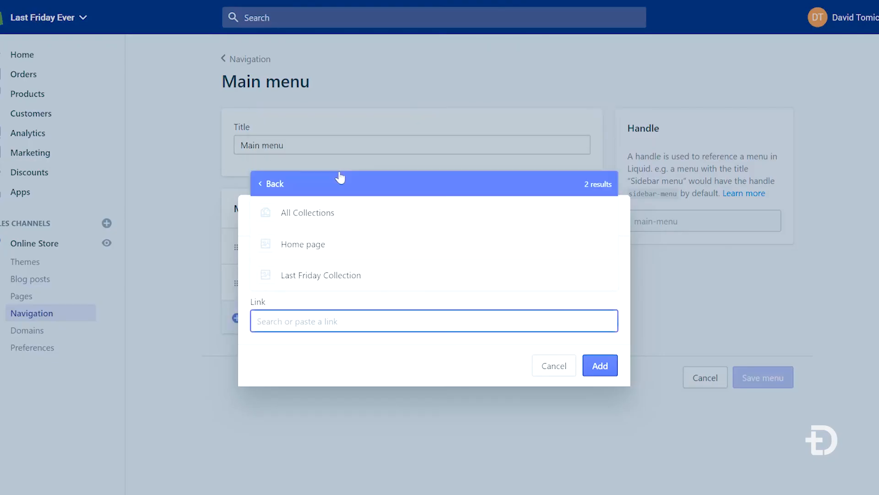
click(357, 277)
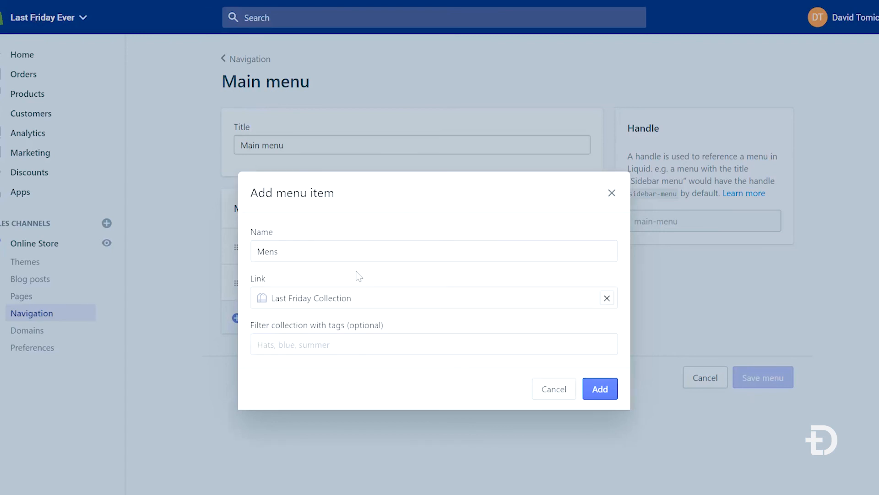
key(Return)
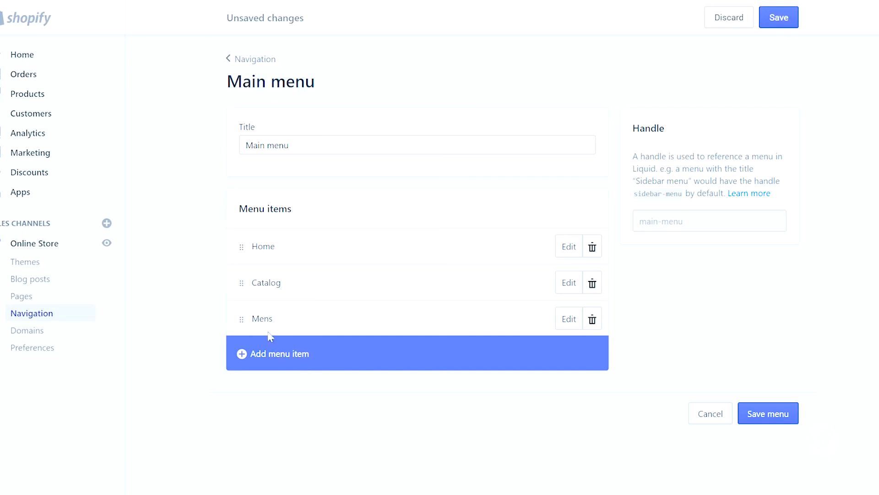
- Add a "Womens" item linked to the Home page collection to the main menu
click(263, 350)
click(297, 267)
text(WOmen)
key(BackSpace)
text(omens)
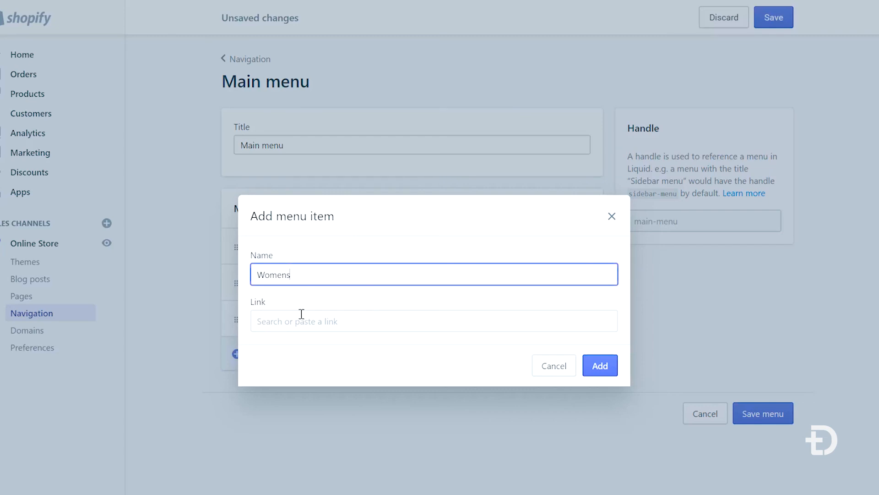
click(301, 321)
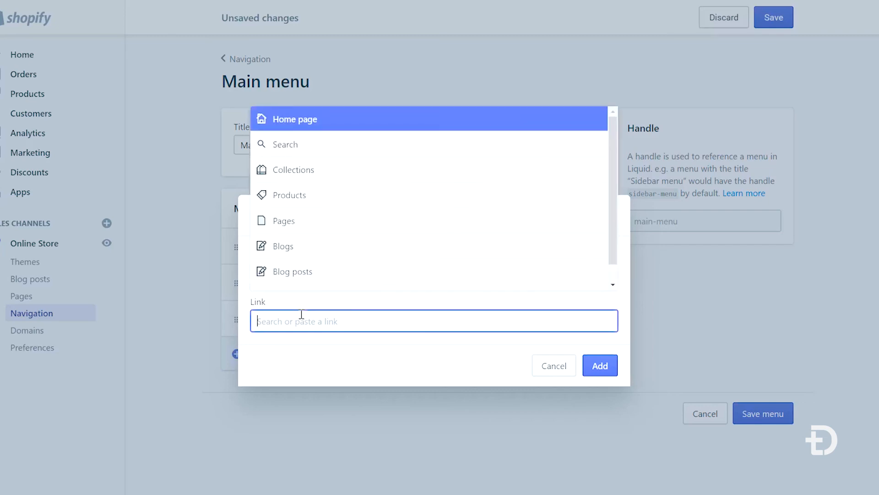
click(355, 182)
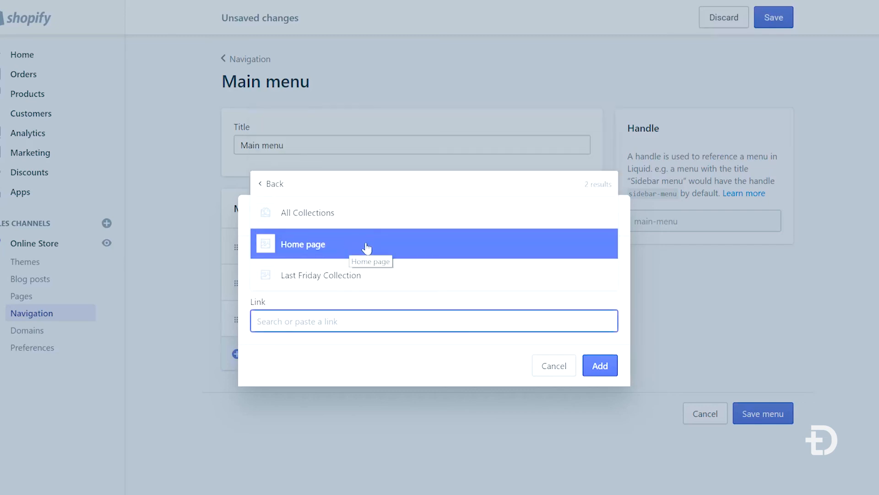
click(360, 243)
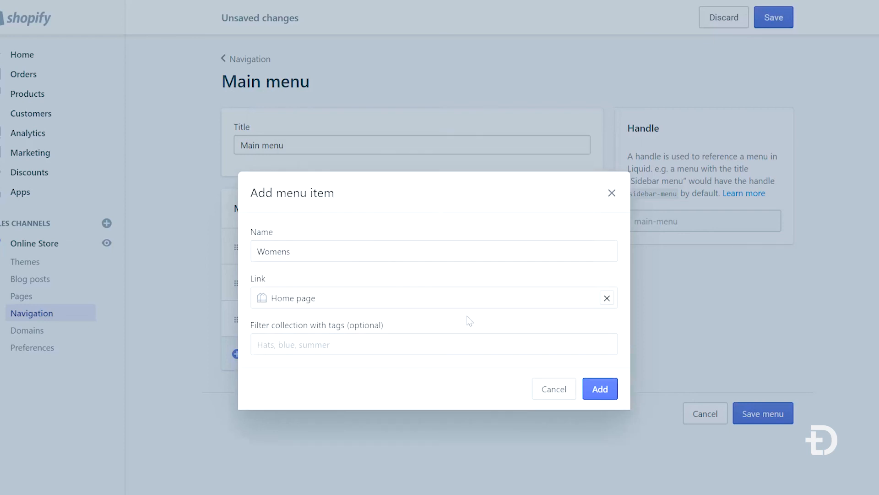
click(599, 388)
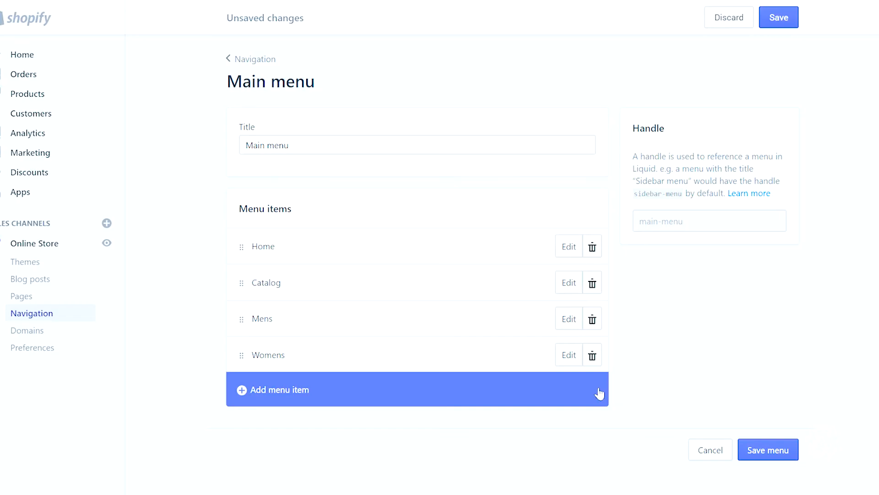
- Remove the Catalog item from the main menu and save the menu
click(592, 282)
click(592, 160)
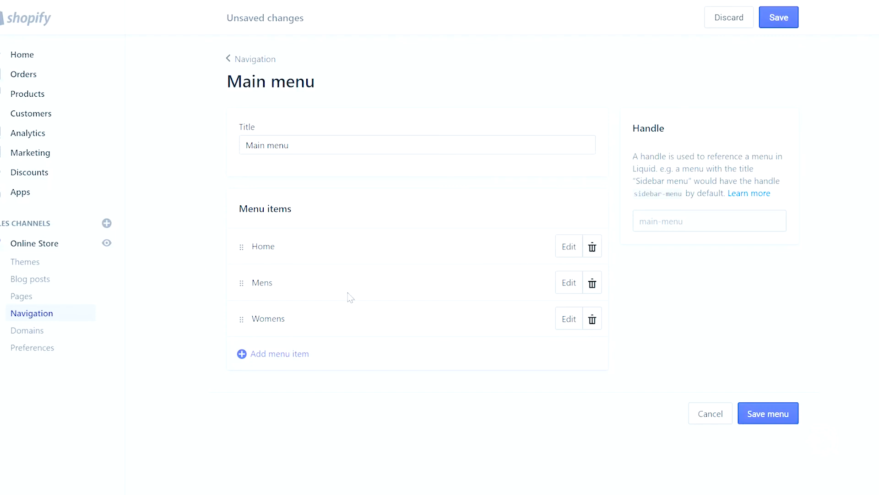
click(781, 419)
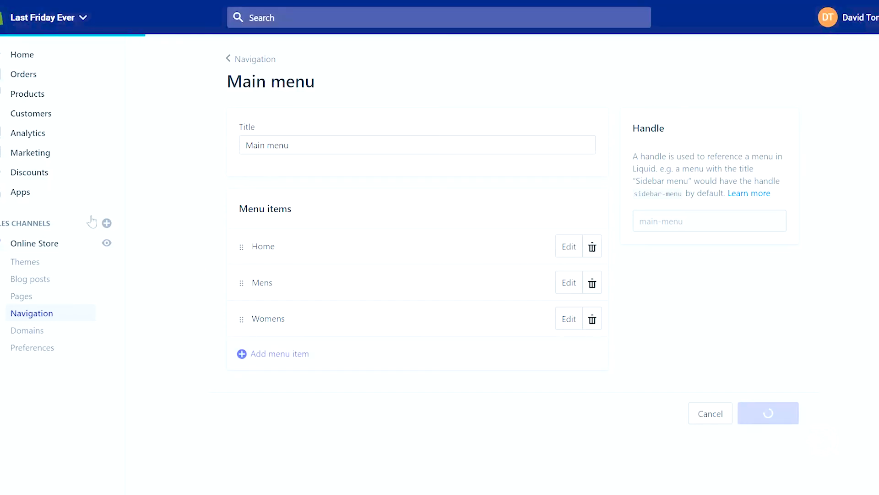
- Open the Debut theme in the customizer and check the Mens, Womens and Home links in the header menu
click(51, 244)
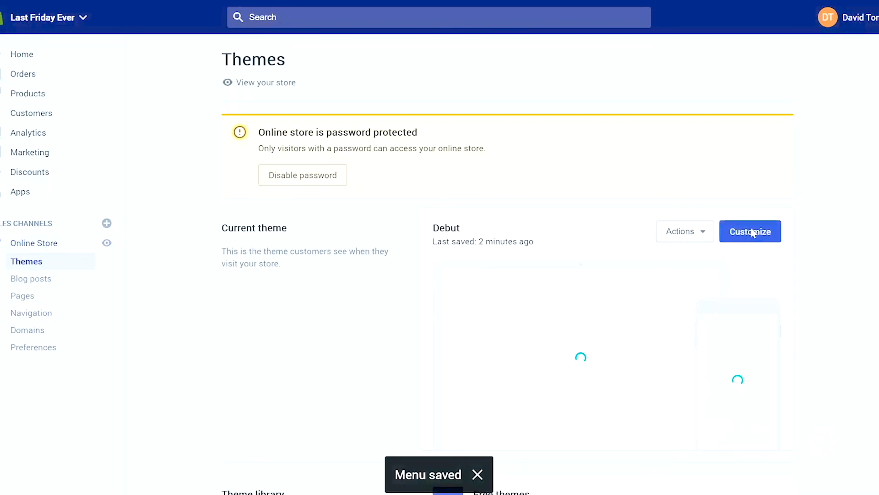
click(751, 232)
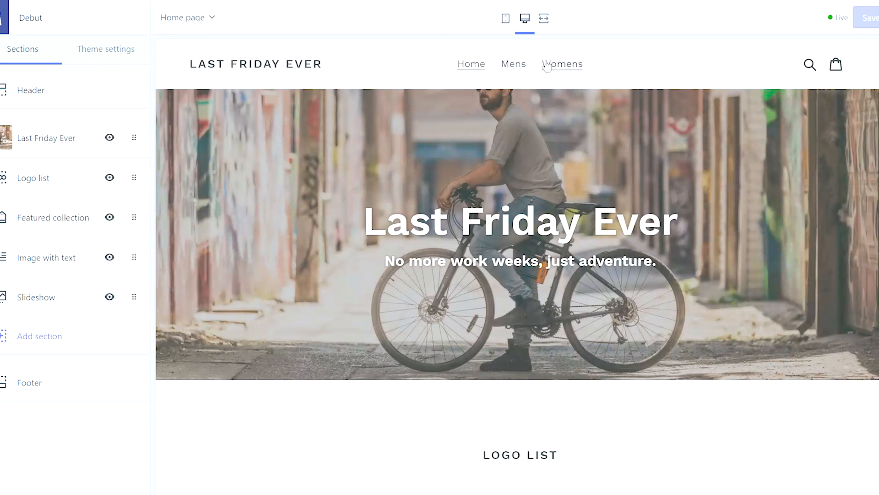
click(523, 67)
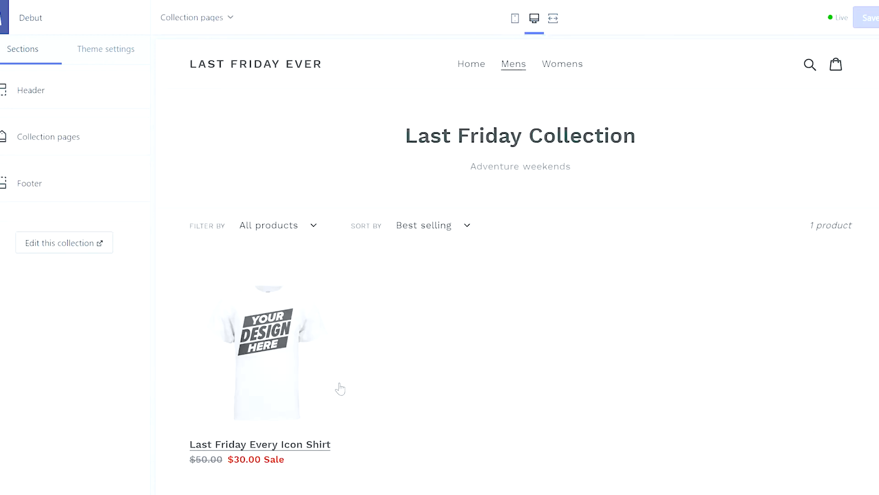
click(574, 70)
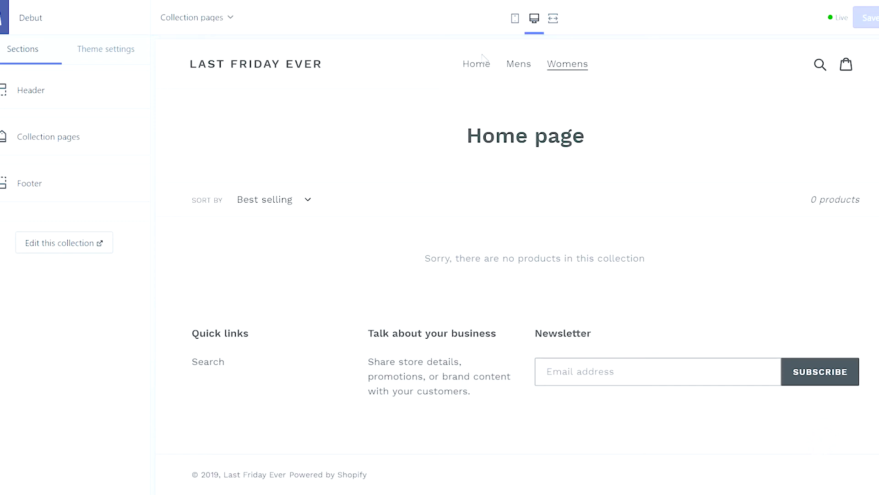
click(478, 69)
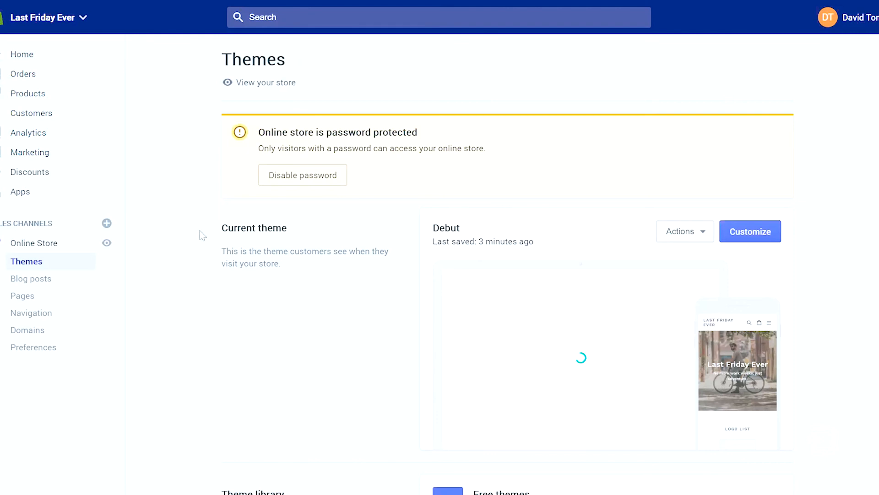
- Browse the full list of Shopify's free themes from the theme library
scroll(197, 234, down, 1)
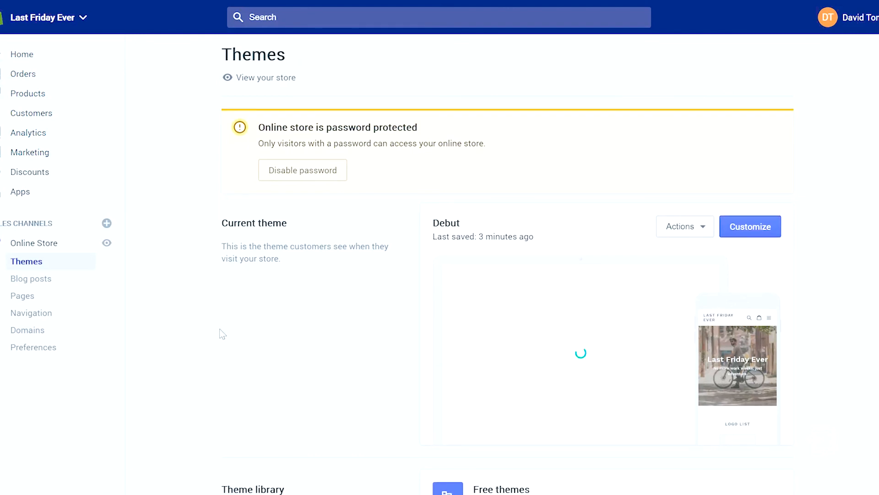
scroll(221, 332, down, 3)
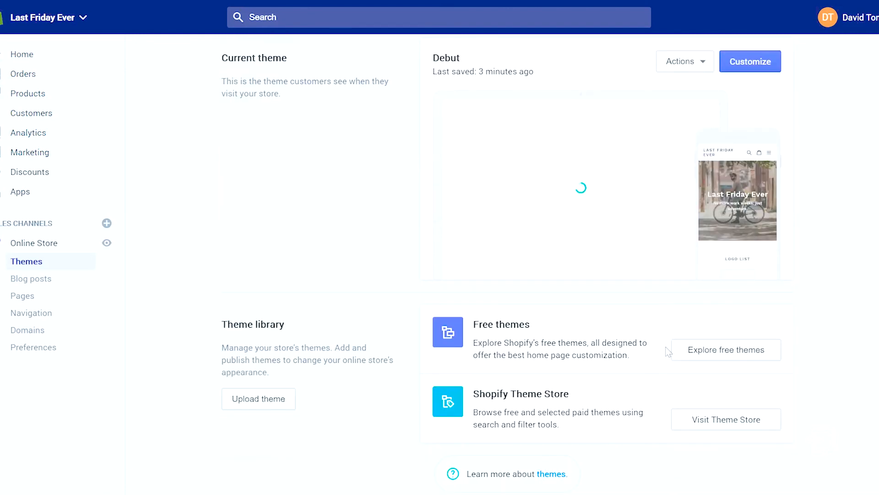
click(726, 351)
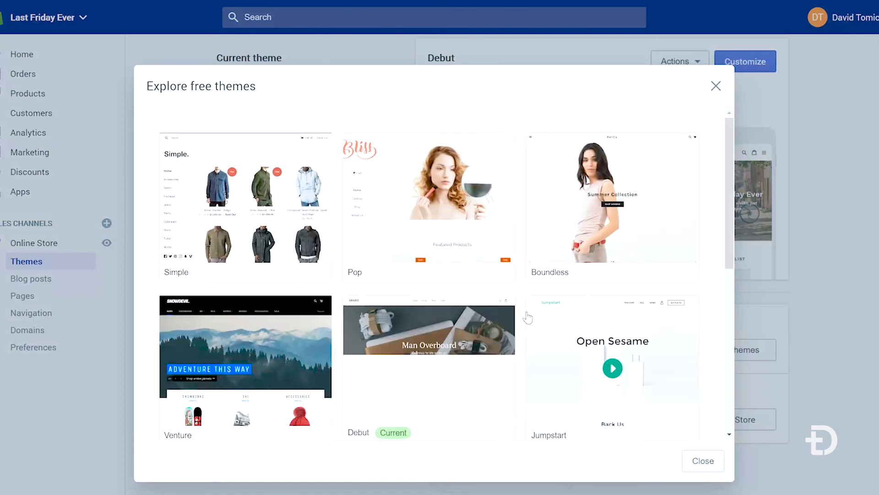
scroll(527, 319, down, 3)
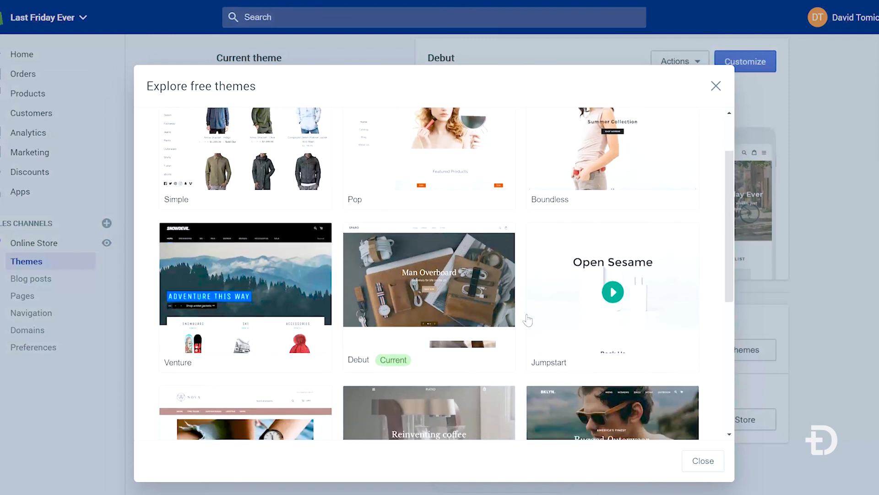
scroll(526, 318, down, 2)
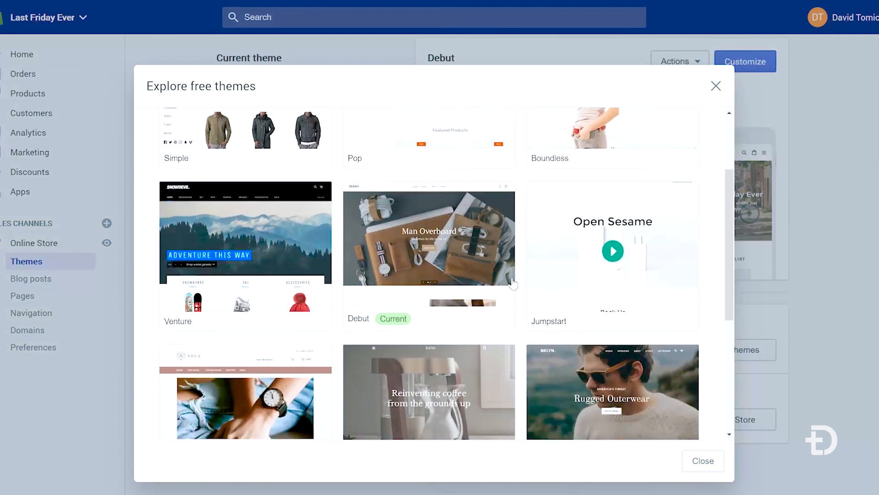
scroll(517, 282, down, 3)
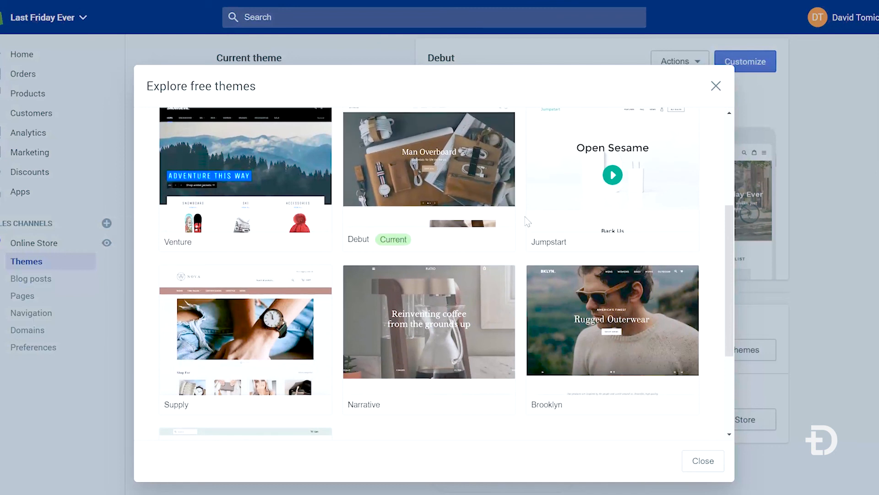
scroll(528, 222, down, 6)
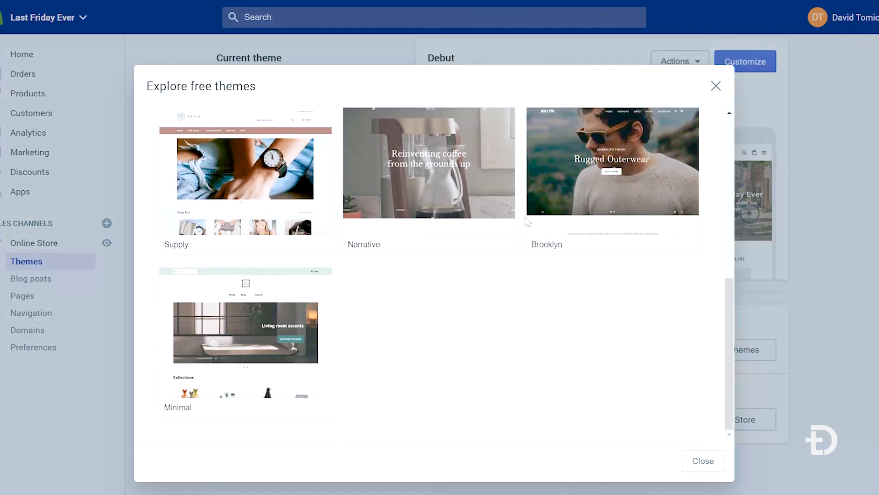
scroll(528, 222, up, 15)
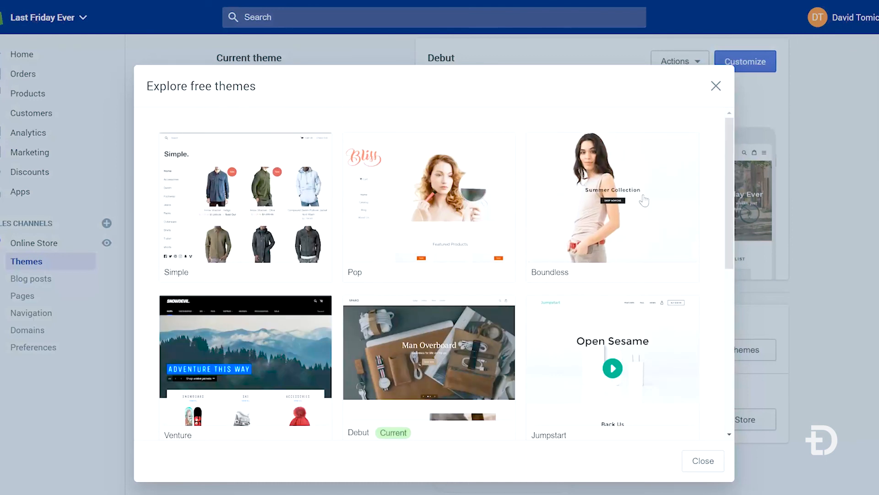
- Preview the Pop theme in its Bone style and close the free themes without adding it
click(467, 201)
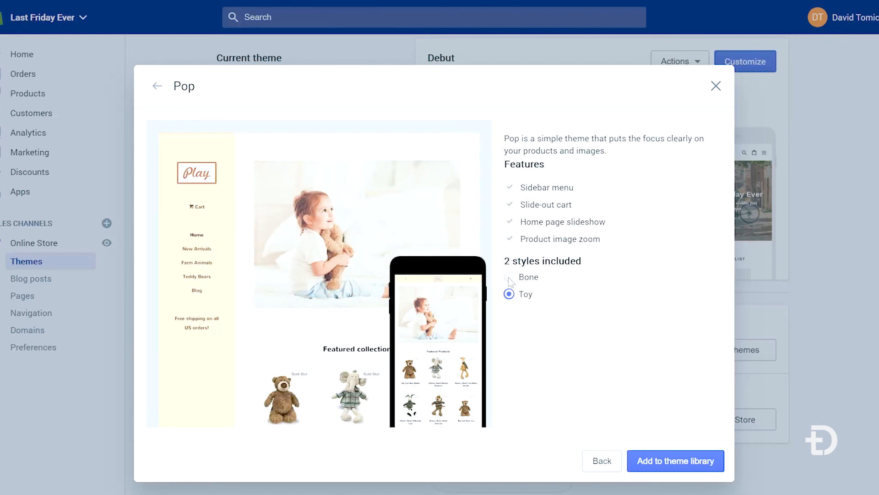
click(509, 276)
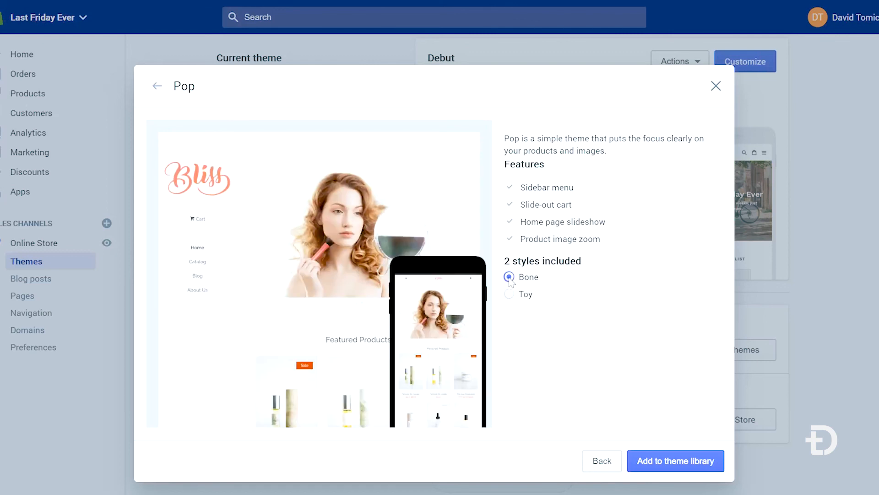
click(716, 86)
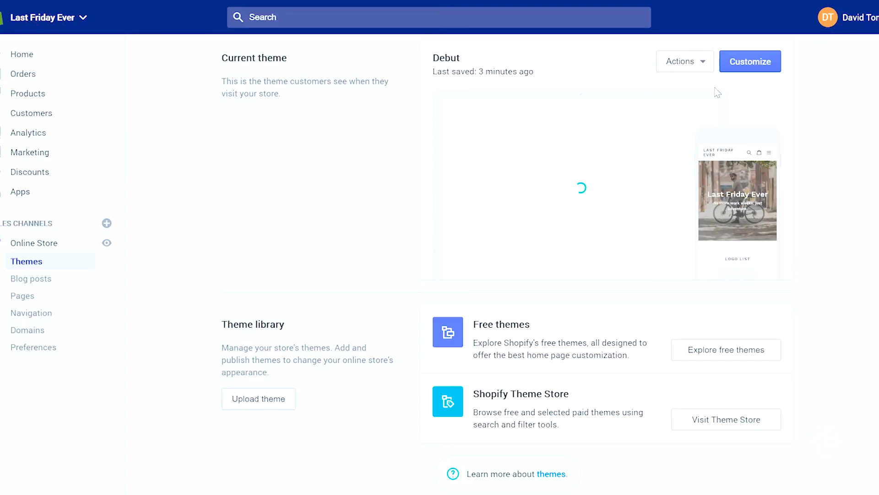
- Visit the Shopify Theme Store and look through its featured, trending and big-imagery theme sections
click(736, 422)
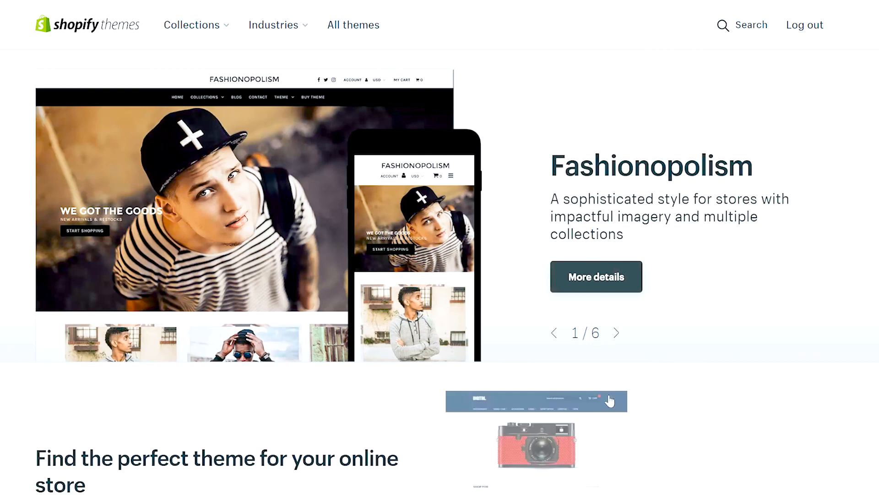
scroll(609, 399, down, 1)
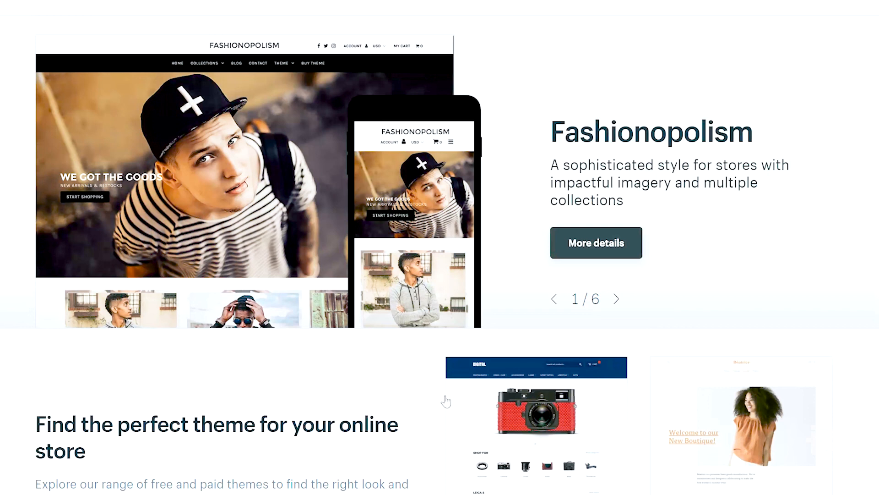
scroll(440, 403, down, 7)
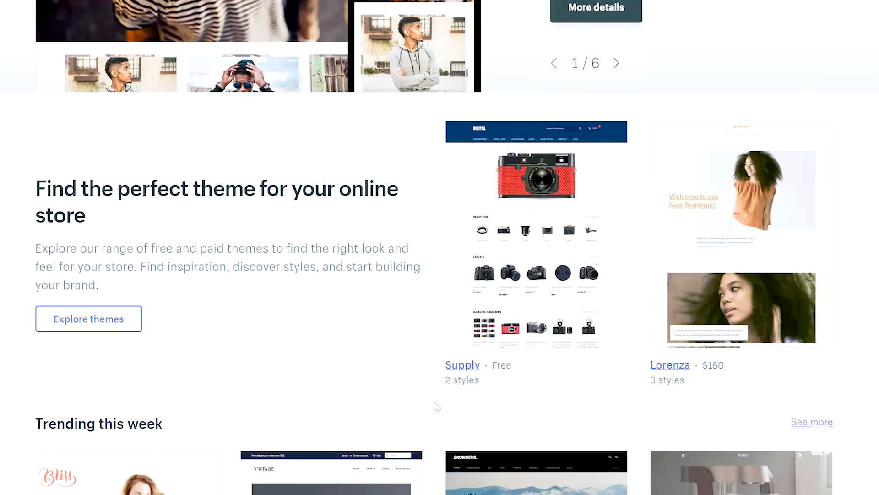
scroll(436, 406, down, 5)
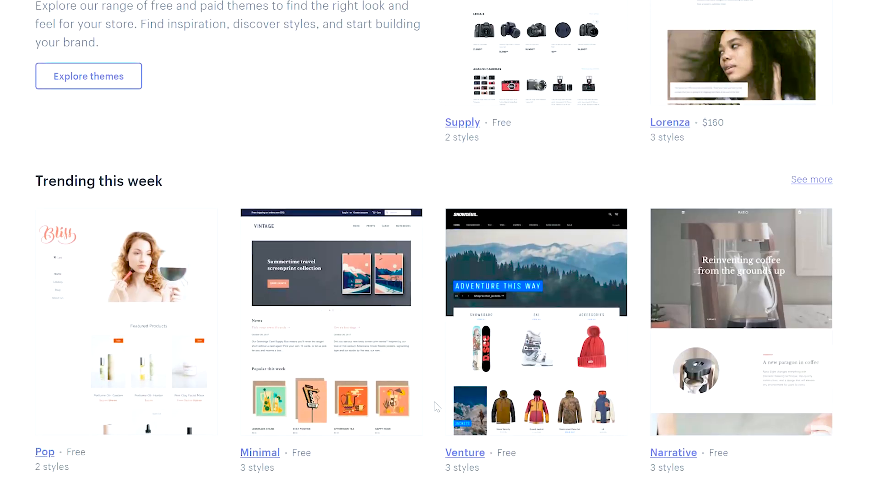
scroll(437, 406, down, 4)
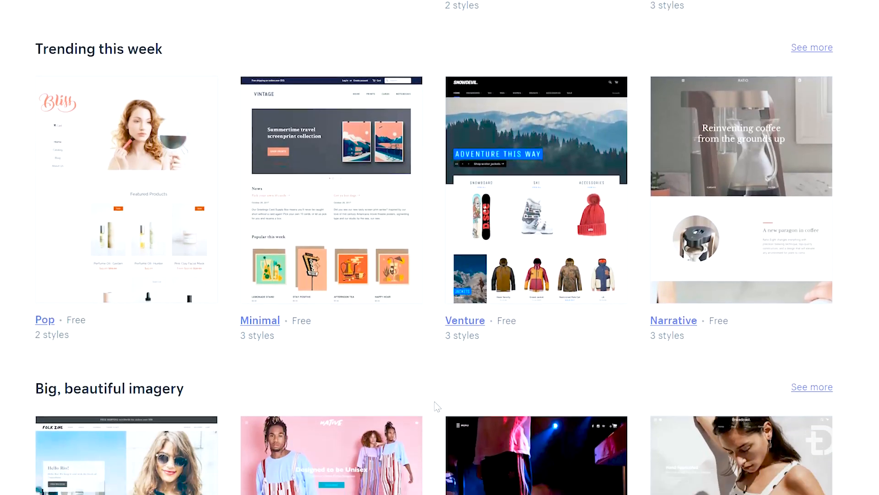
scroll(437, 406, down, 4)
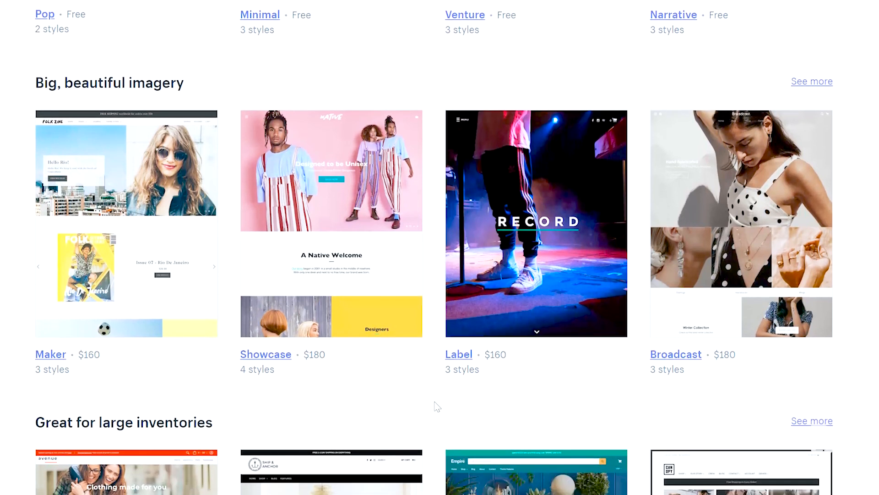
- Open the demo of the Label theme and examine its Record-style home page in the desktop view
click(528, 264)
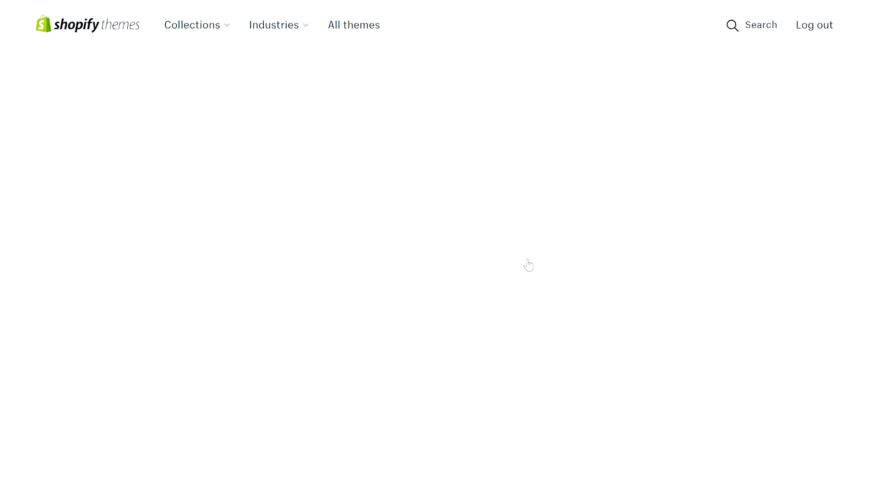
scroll(526, 263, down, 2)
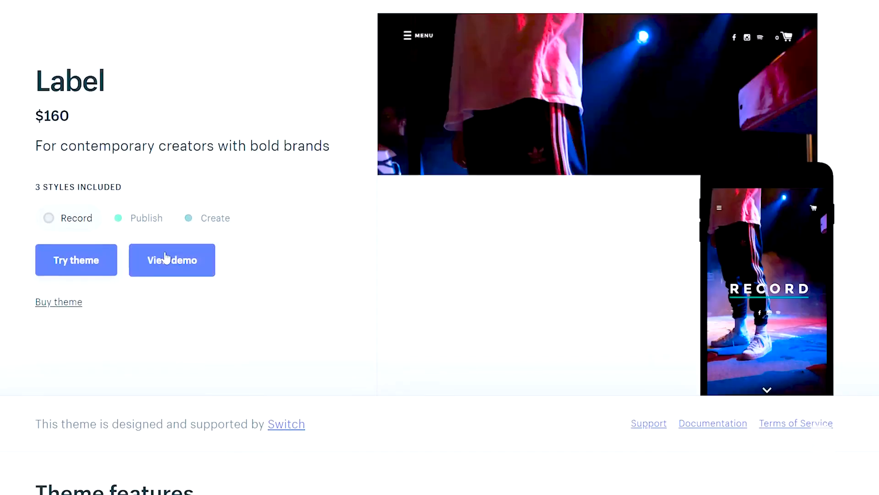
click(166, 259)
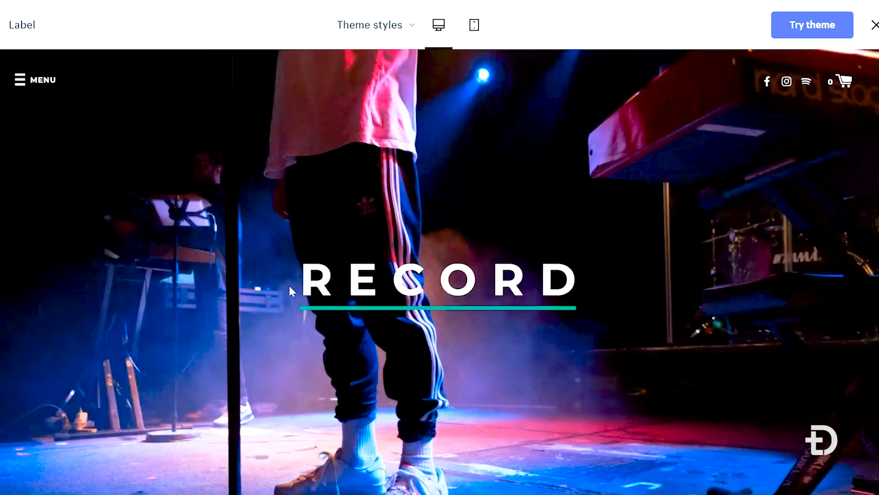
scroll(289, 285, down, 10)
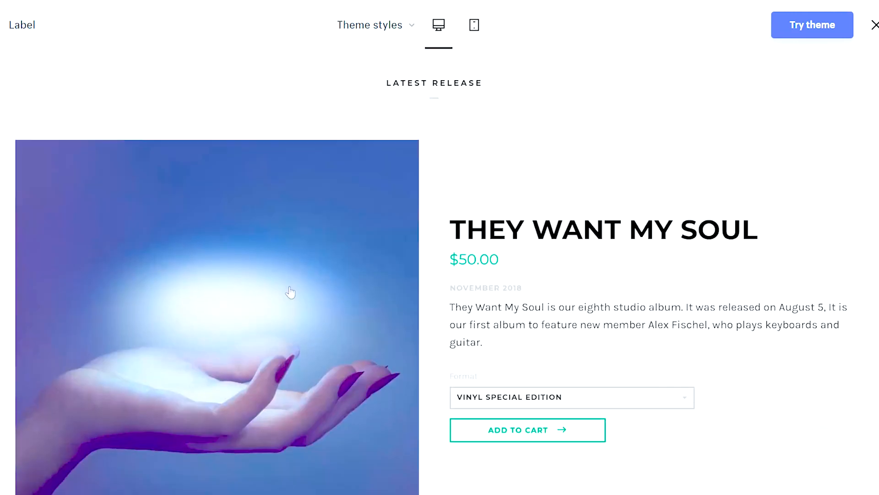
scroll(291, 293, down, 2)
scroll(291, 293, down, 10)
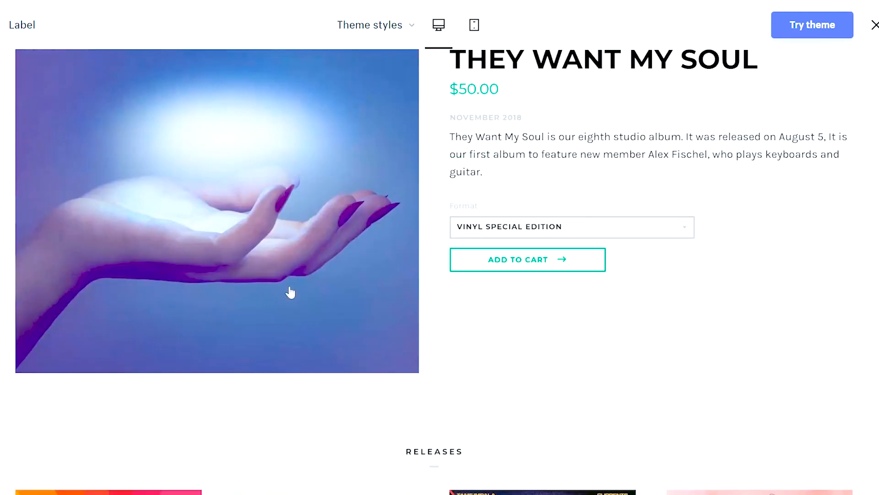
scroll(290, 292, down, 10)
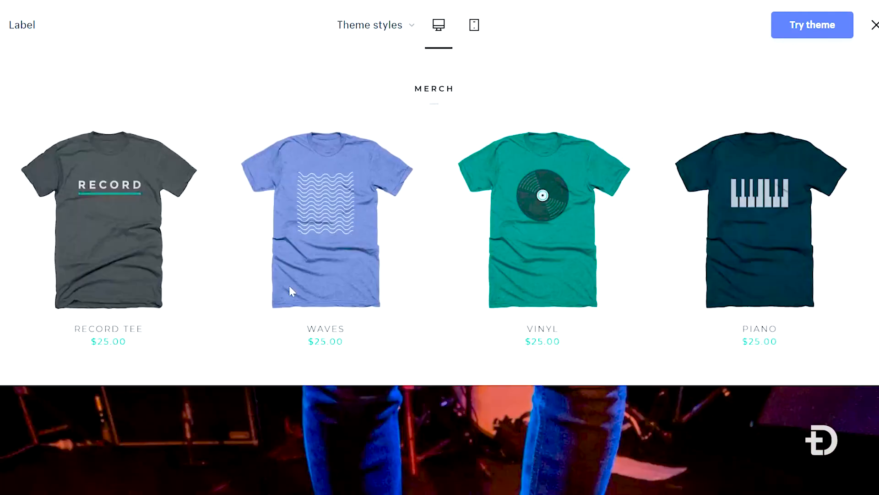
scroll(290, 287, down, 10)
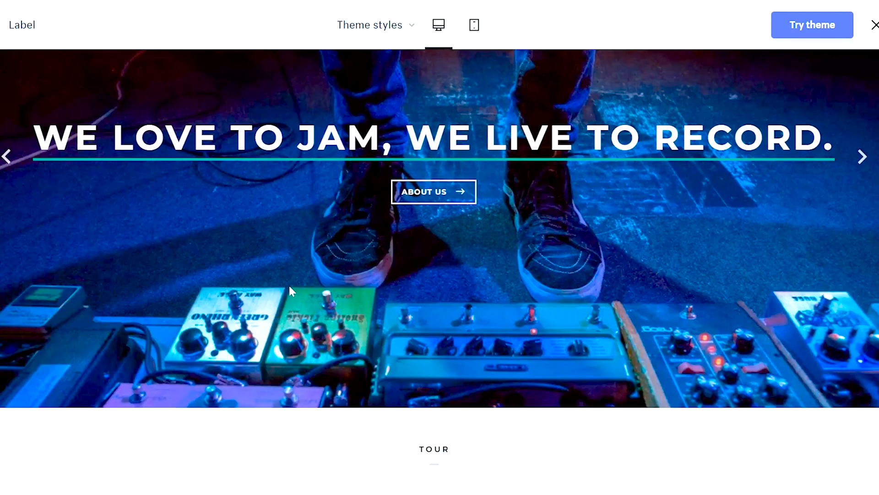
scroll(293, 292, down, 9)
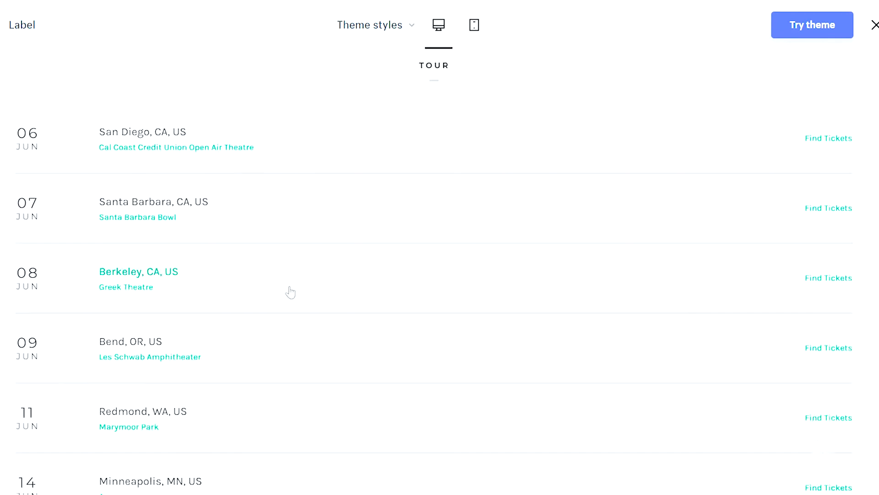
scroll(293, 291, down, 10)
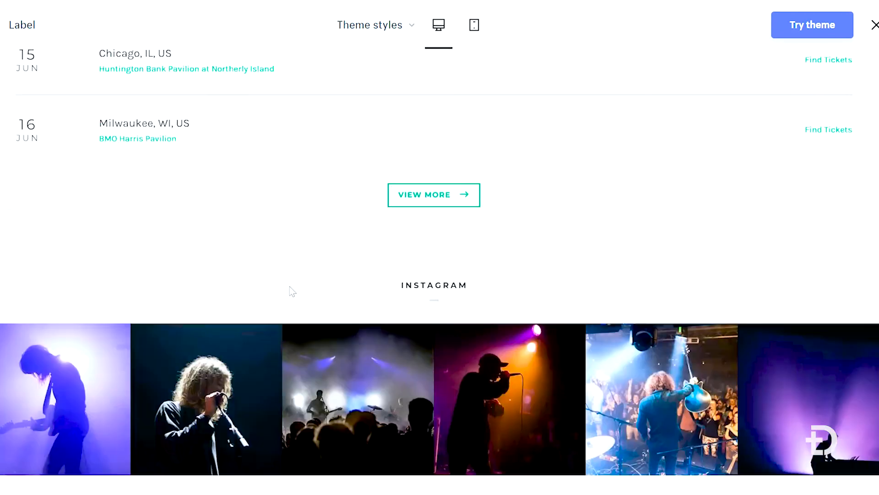
scroll(292, 291, up, 20)
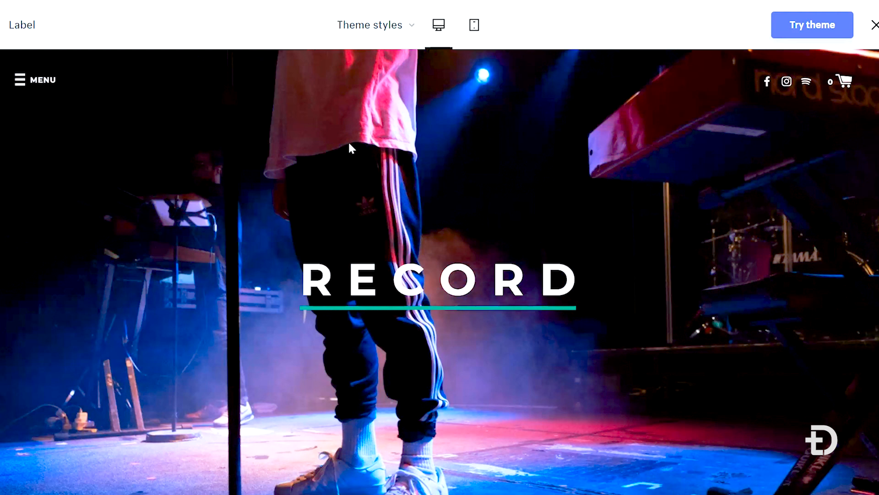
- Check the Label demo in the mobile view and return to the Theme Store listing
click(475, 29)
scroll(453, 277, down, 12)
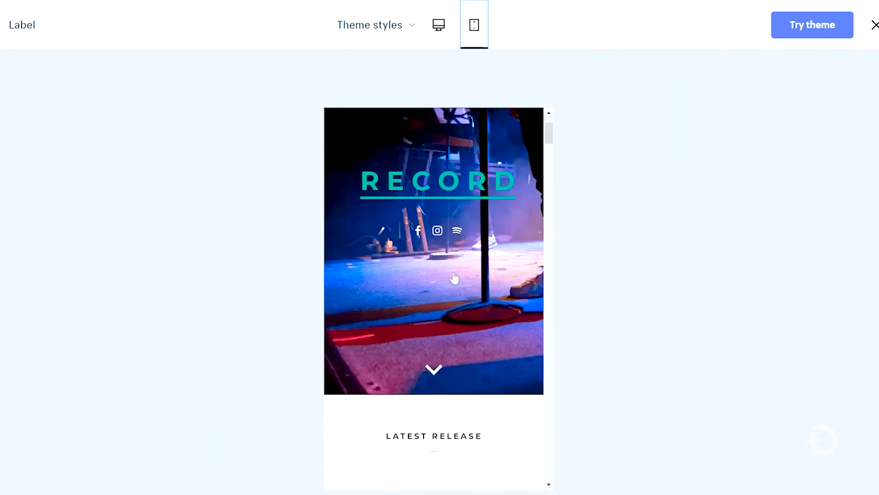
scroll(454, 277, down, 5)
scroll(454, 277, up, 15)
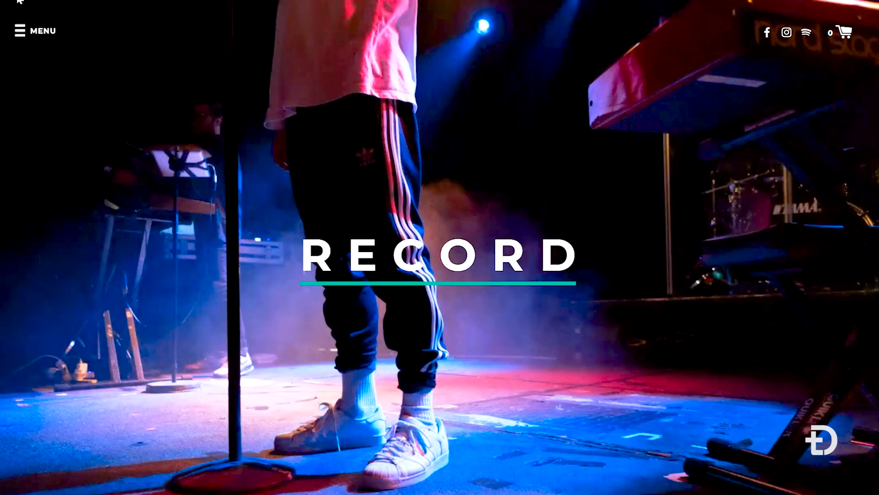
click(1, 0)
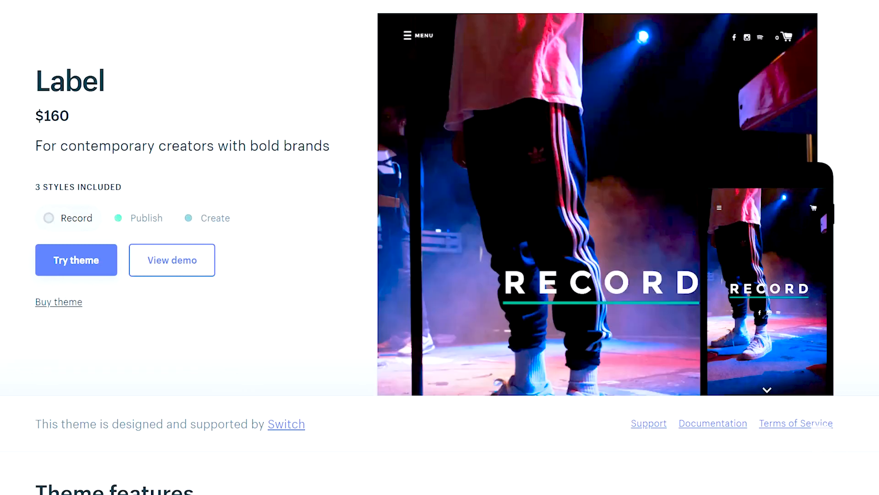
click(0, 1)
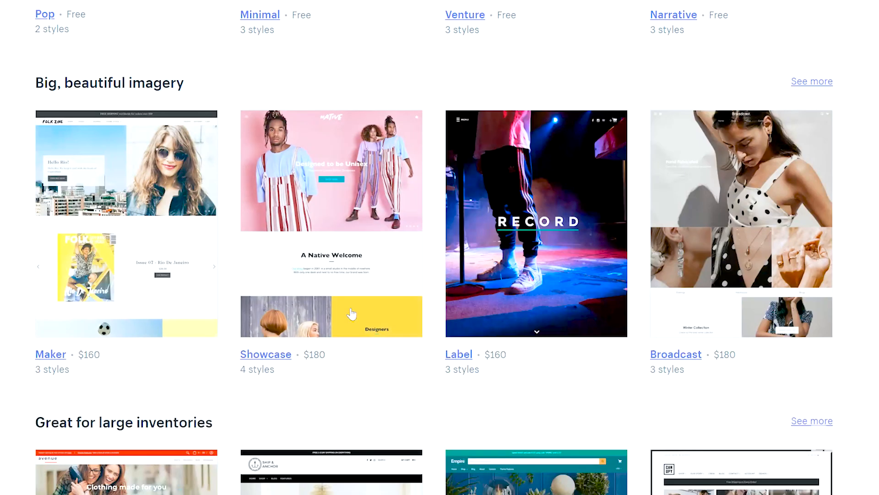
- Browse the Theme Store by the Clothing & Fashion industry and look through its themes and filter options
scroll(425, 411, down, 2)
scroll(426, 411, down, 5)
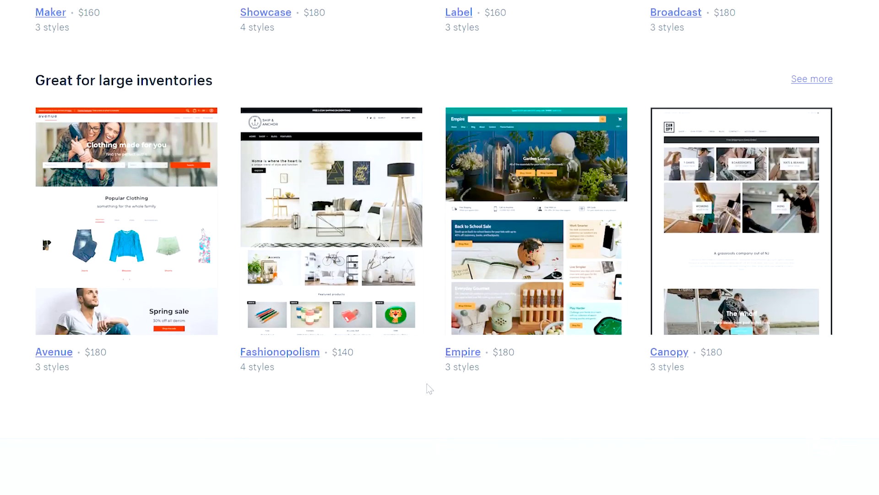
scroll(430, 388, down, 3)
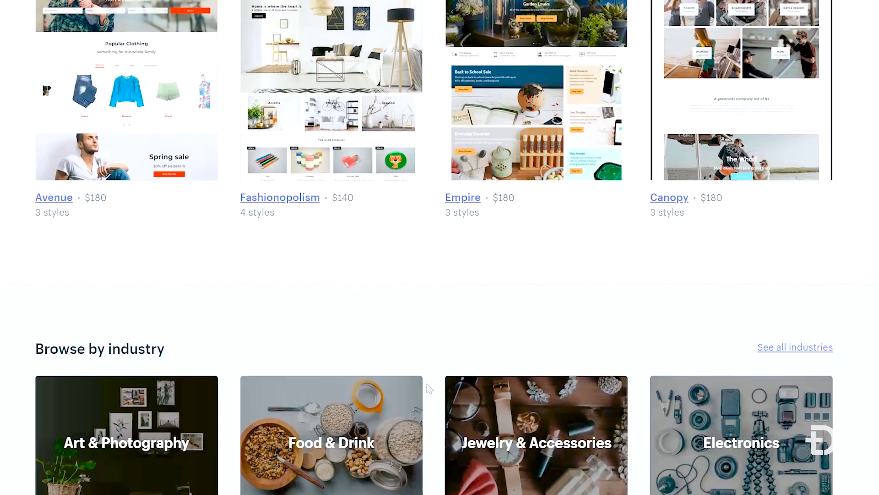
scroll(429, 388, down, 5)
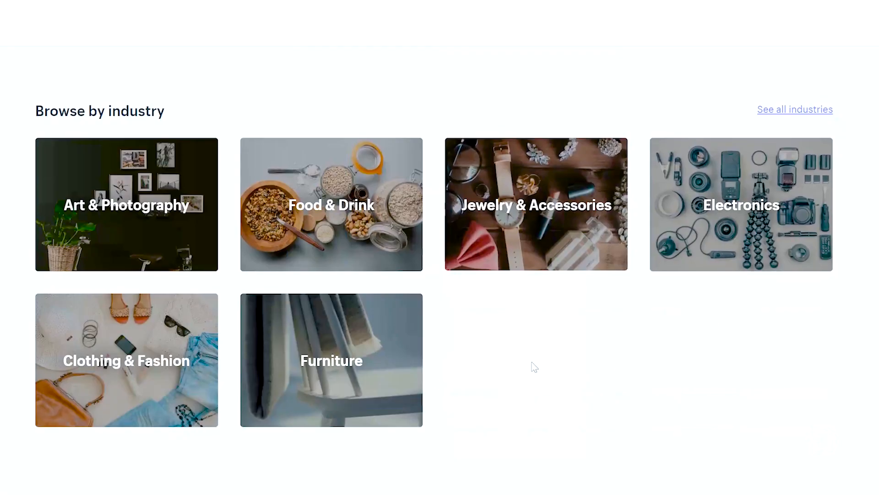
click(191, 363)
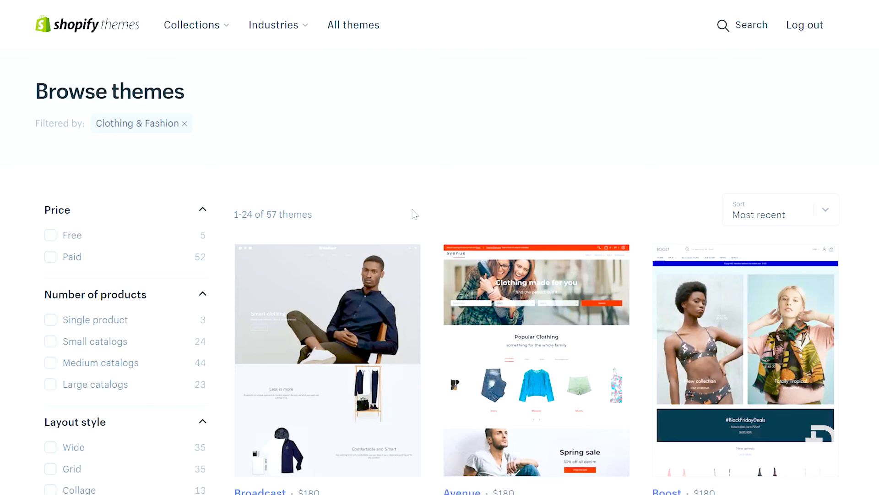
scroll(415, 214, down, 3)
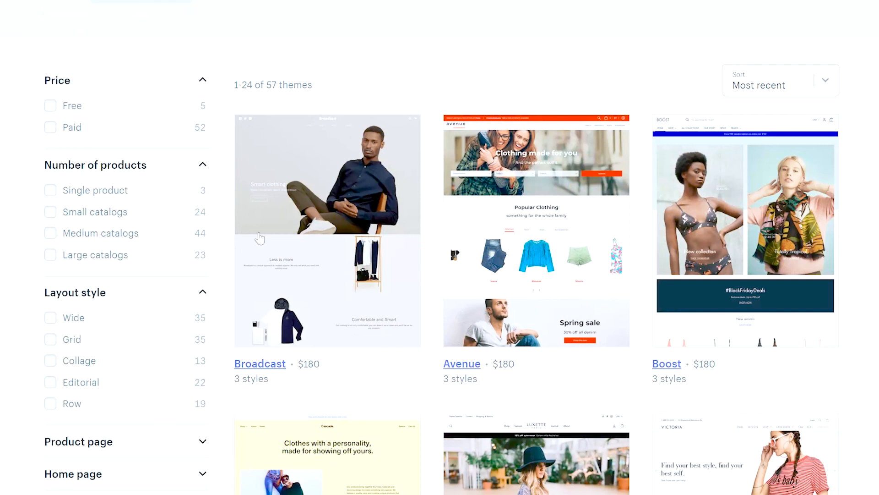
scroll(311, 261, down, 2)
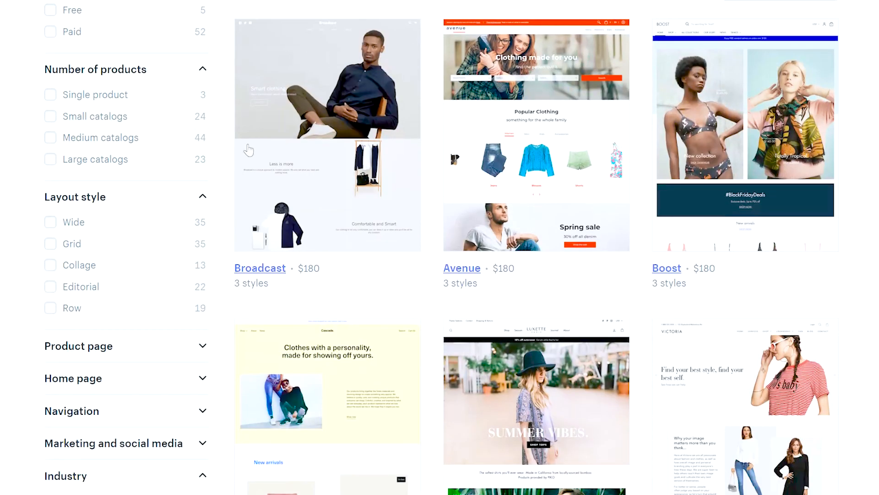
scroll(418, 227, down, 1)
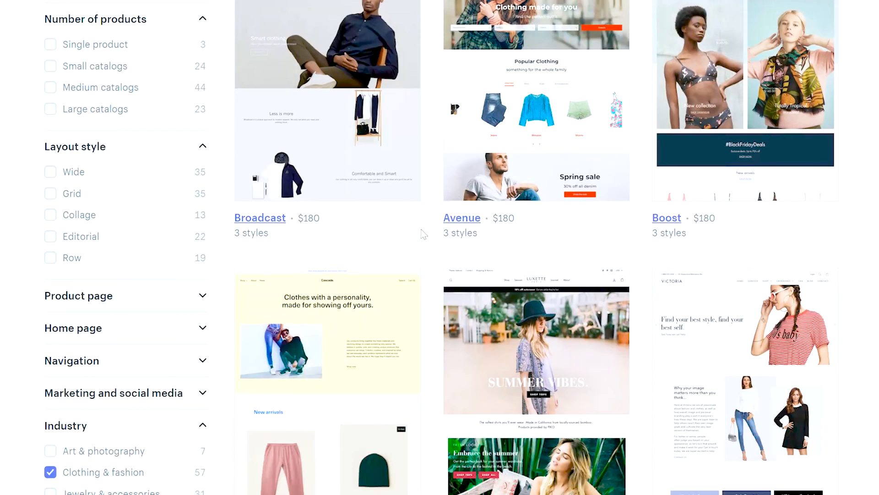
scroll(424, 246, down, 6)
scroll(424, 246, up, 10)
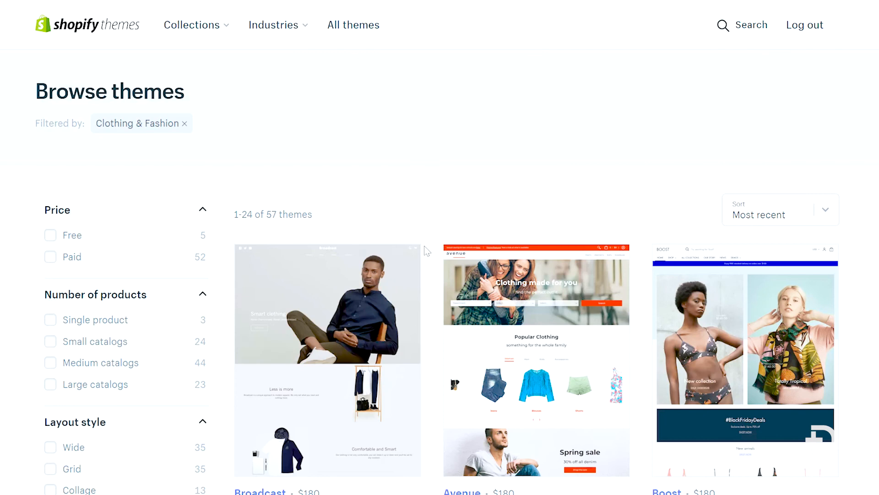
- Filter the Clothing & Fashion themes to Free ones only and review the whole filtered list
click(50, 236)
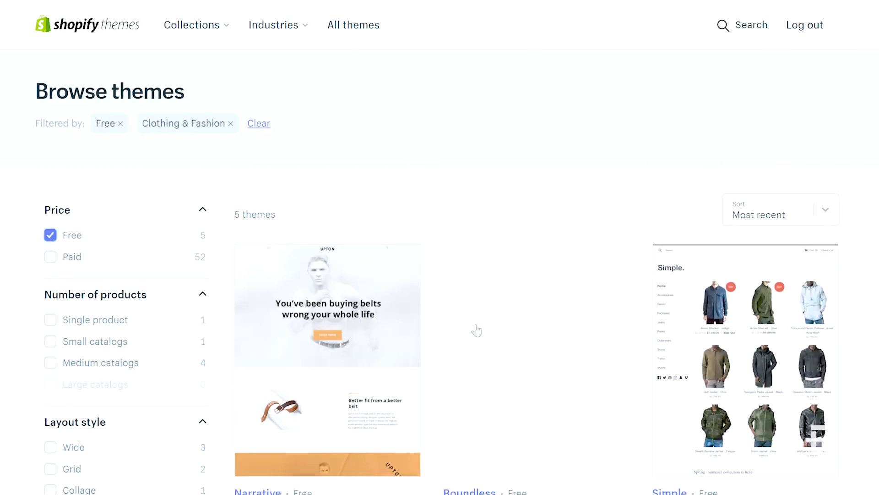
scroll(448, 386, down, 4)
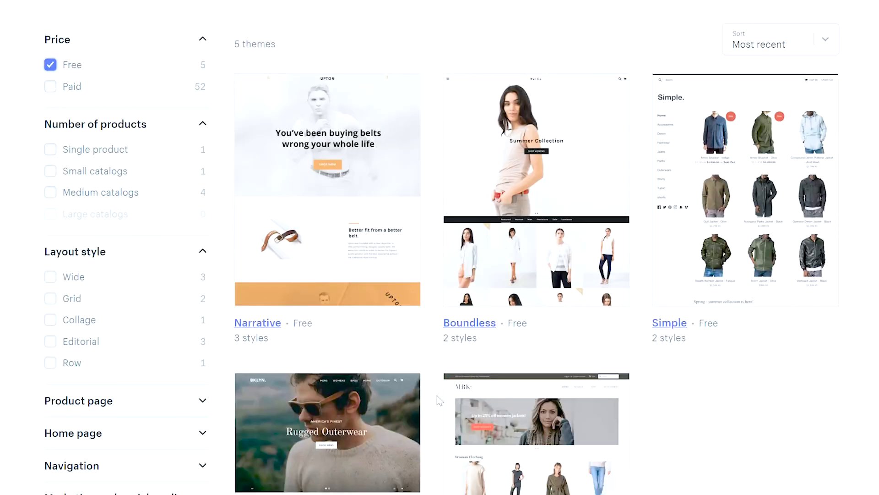
scroll(439, 401, down, 1)
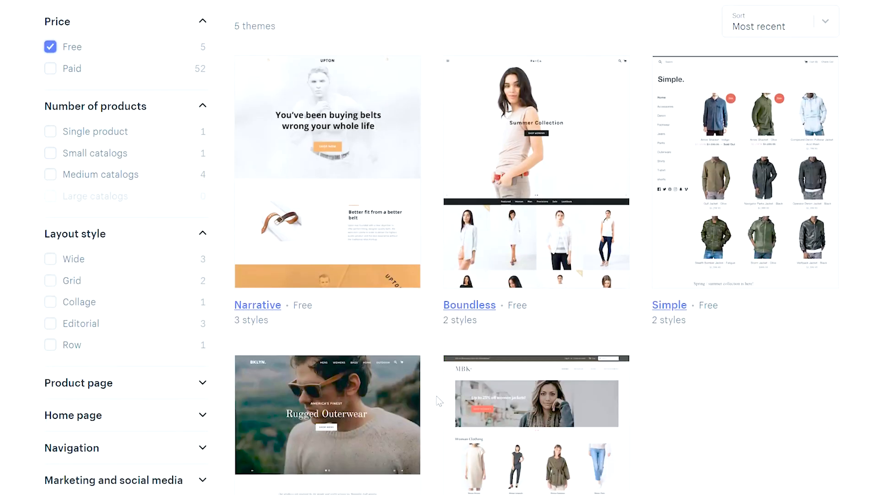
scroll(438, 401, down, 10)
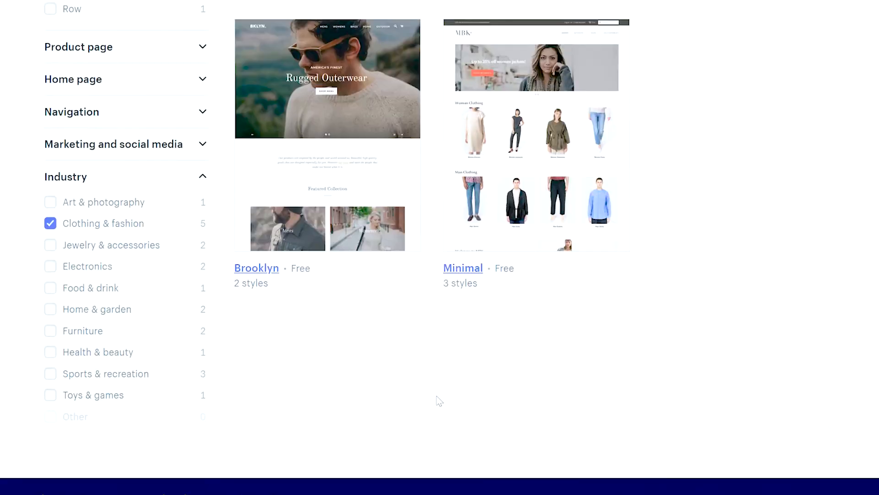
key(Home)
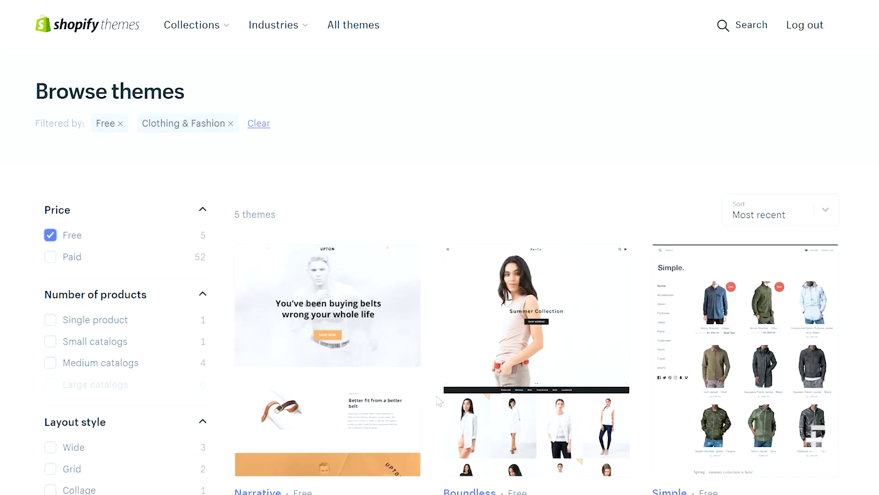